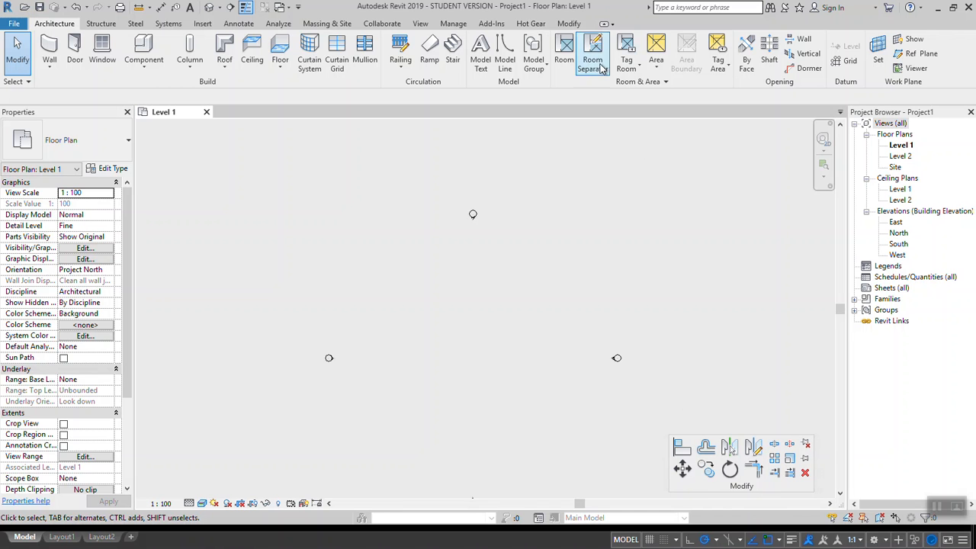
Step: Dock the floating Modify tool panel back in its original place and detach it again over the drawing area
click(568, 25)
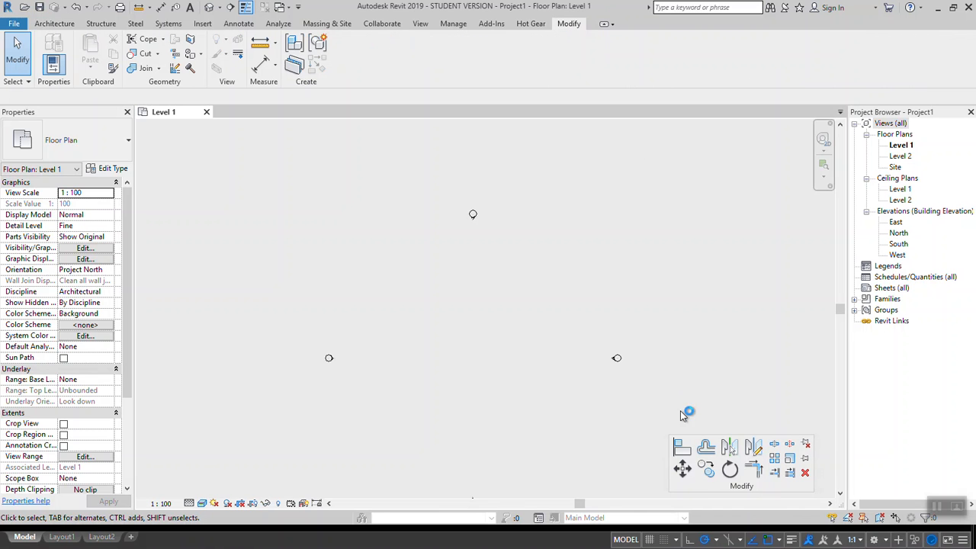
drag(673, 471, 333, 72)
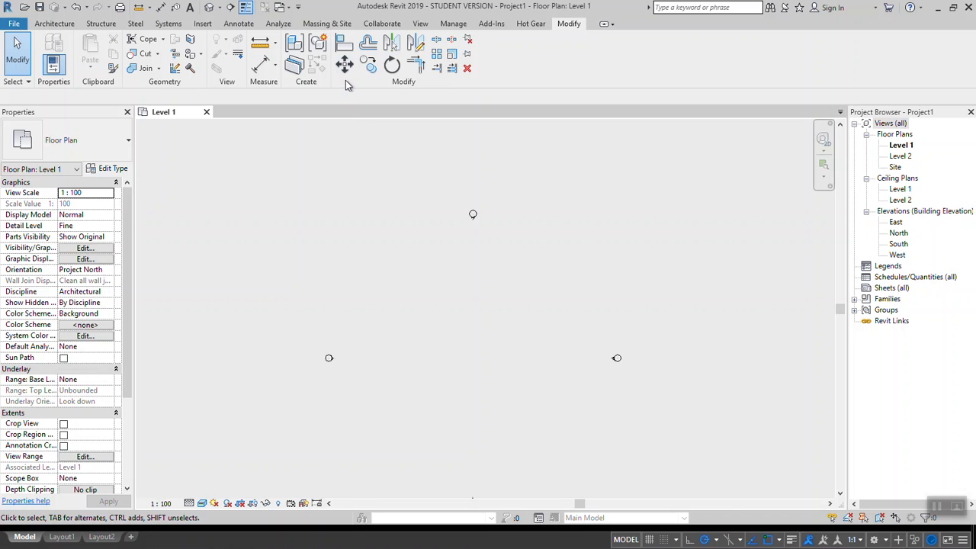
drag(346, 81, 694, 494)
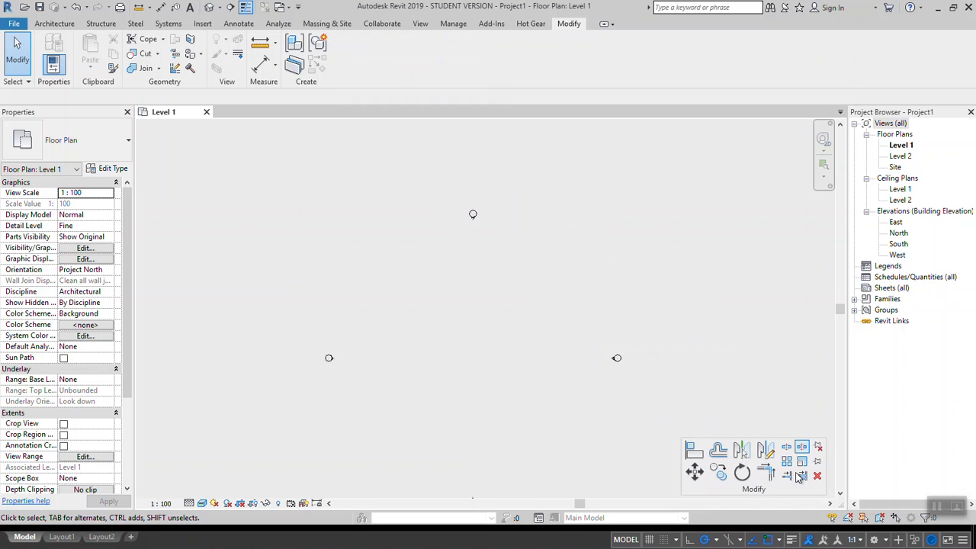
scroll(559, 336, down, 2)
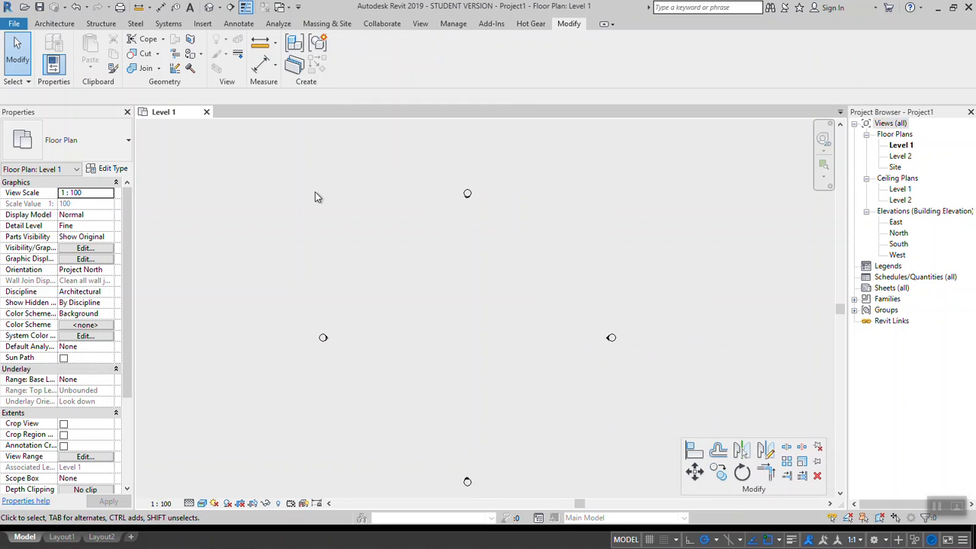
Step: Draw four chained Generic - 200mm walls as a rectangle about 13.9 by 15 m, leaving the upper-left corner open
click(52, 25)
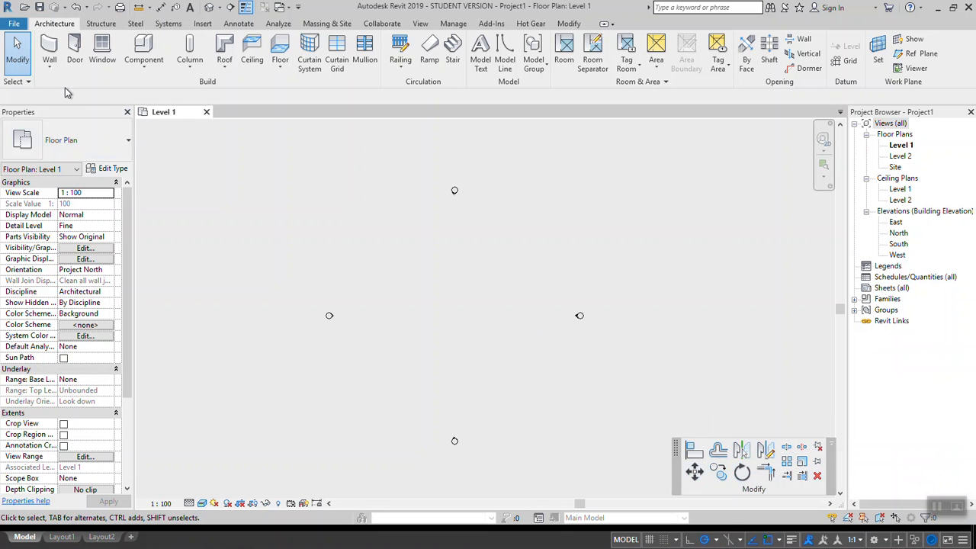
click(44, 47)
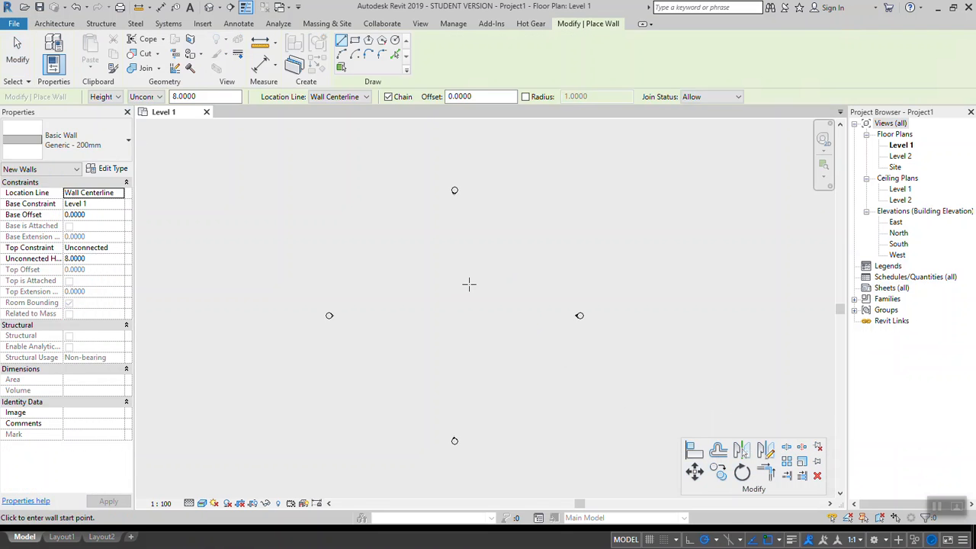
scroll(423, 271, up, 2)
click(405, 258)
click(511, 258)
click(513, 372)
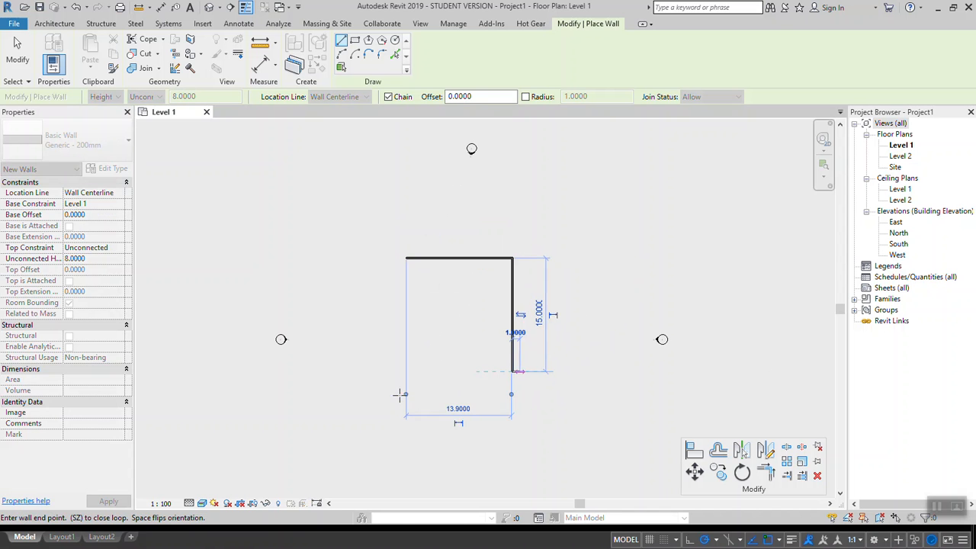
click(398, 372)
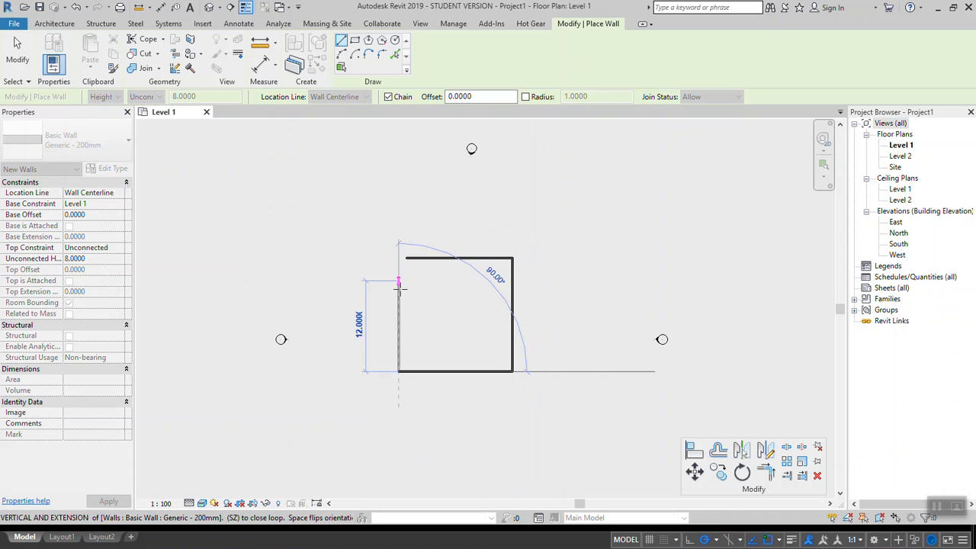
key(Escape)
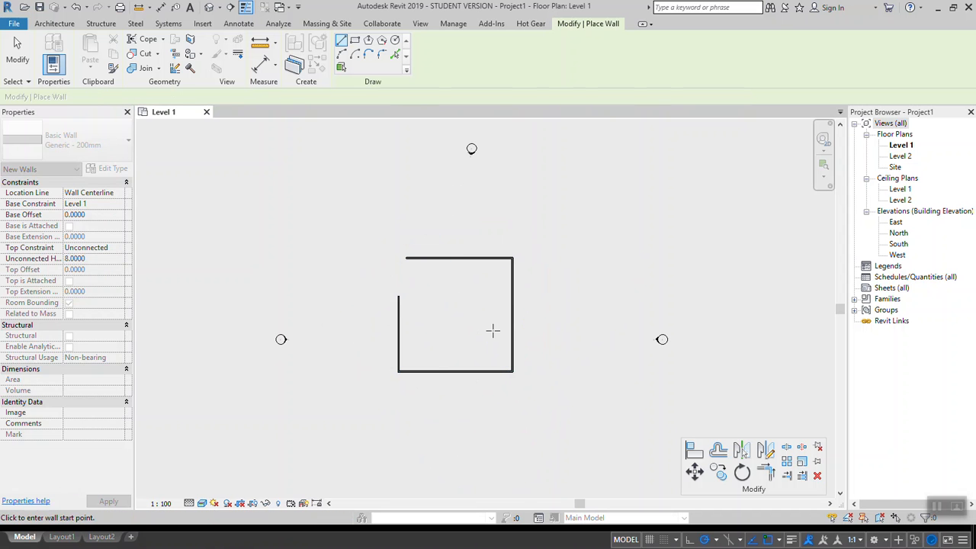
key(Escape)
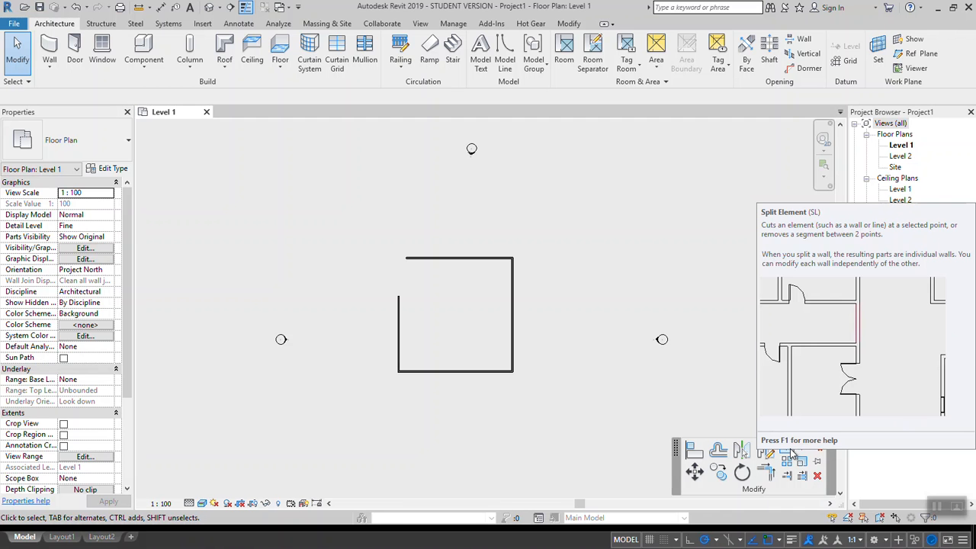
Step: Split the upper wall about 6.6 m from its left end with Split Element, without deleting an inner segment
click(790, 454)
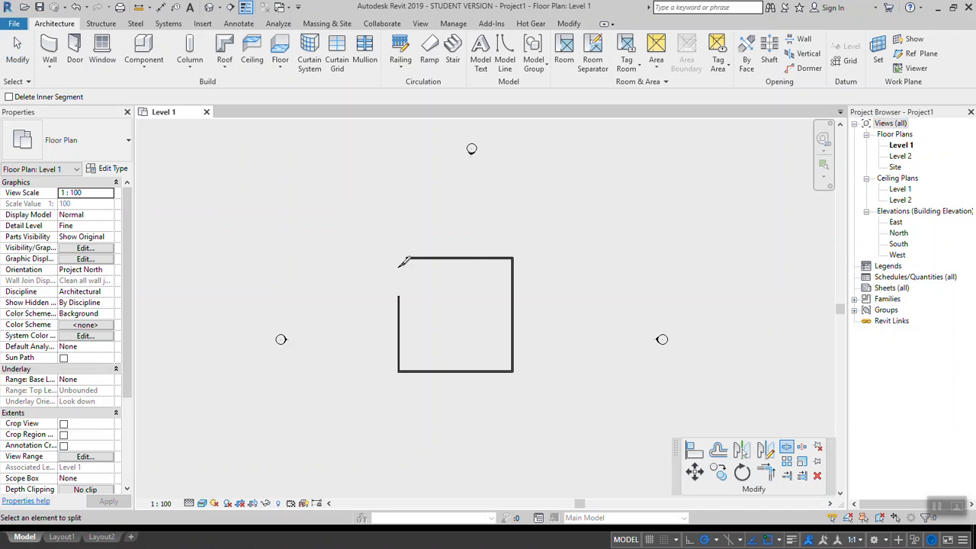
scroll(483, 280, up, 6)
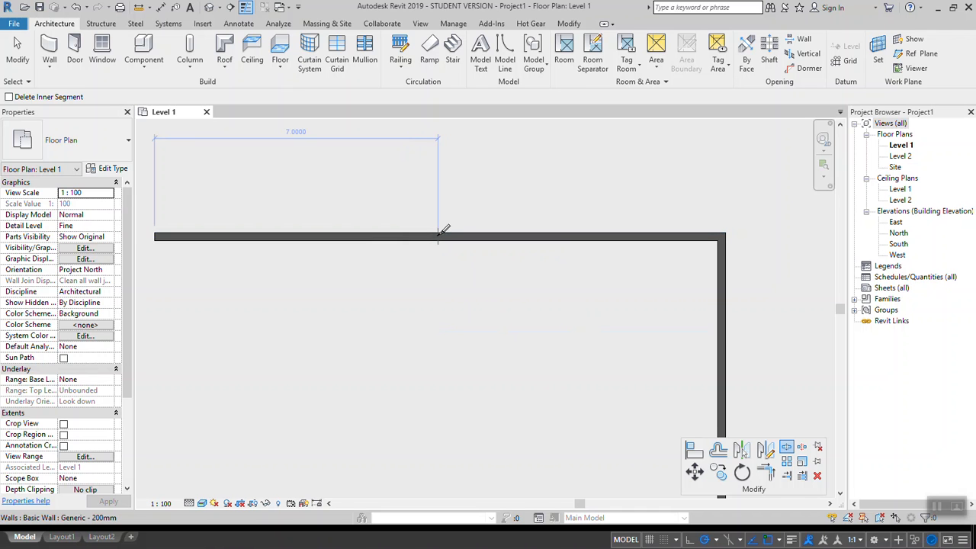
click(438, 235)
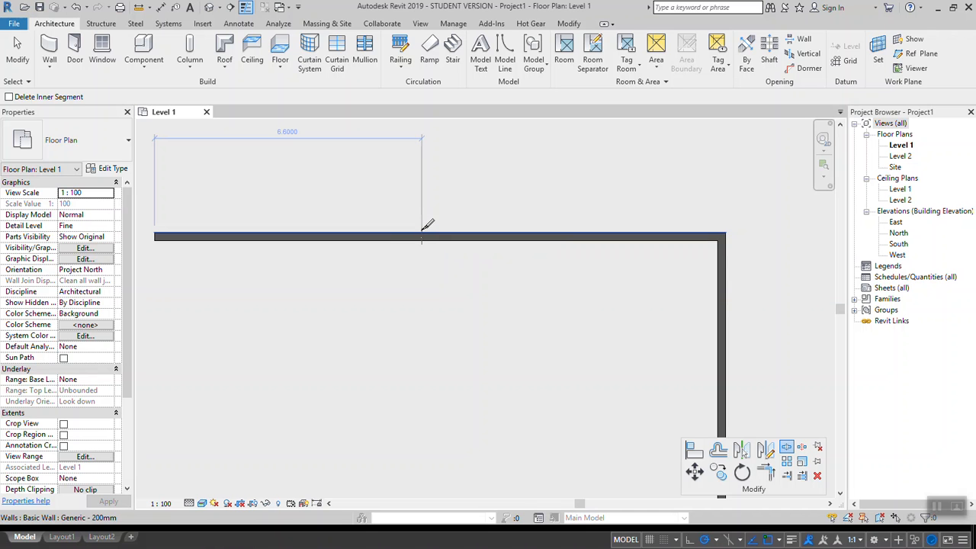
click(423, 229)
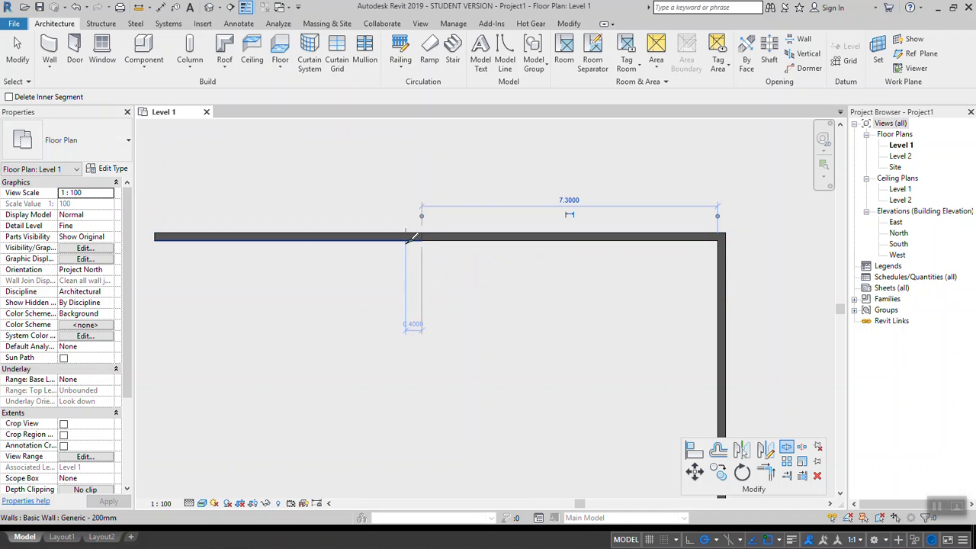
scroll(416, 240, up, 4)
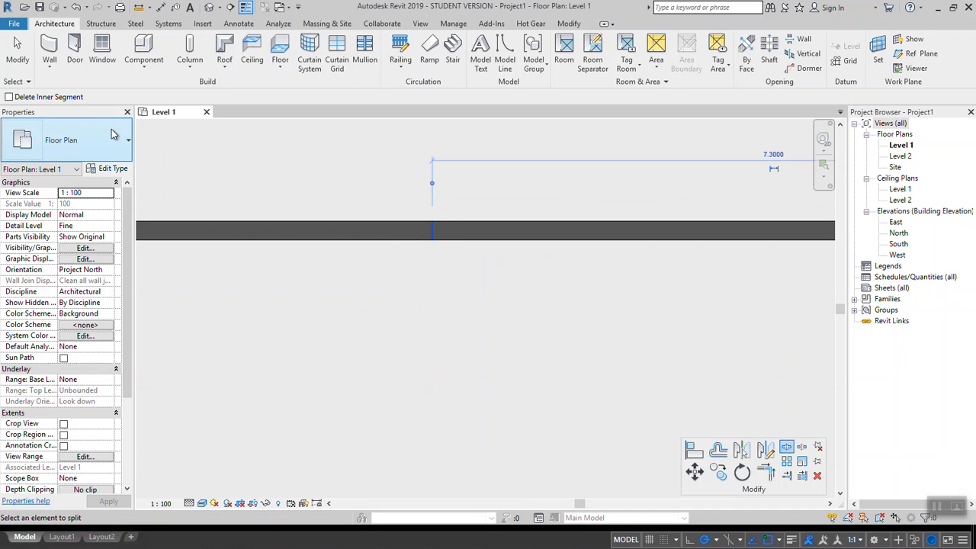
click(17, 52)
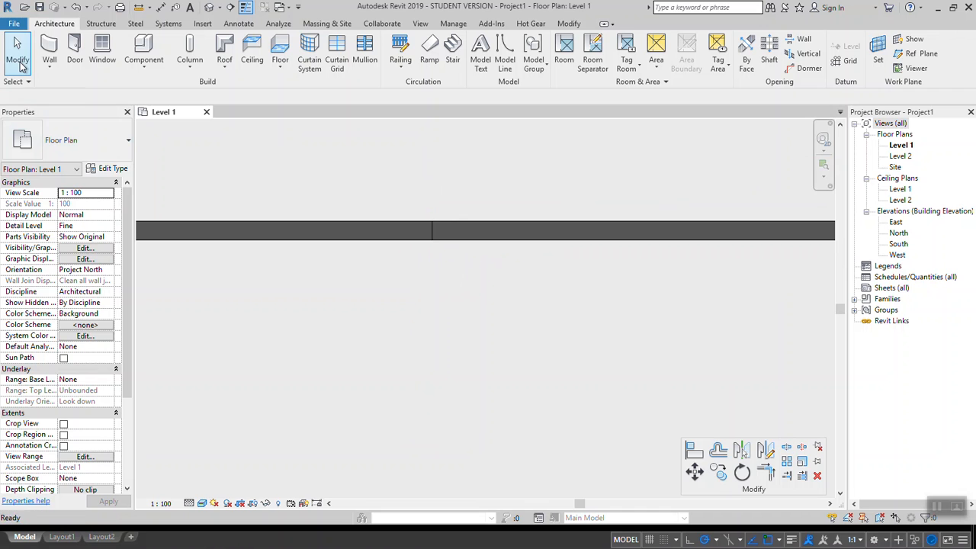
Step: Select the two segments of the split upper wall in turn to examine whether they are separate walls
click(427, 238)
scroll(516, 274, down, 2)
click(525, 259)
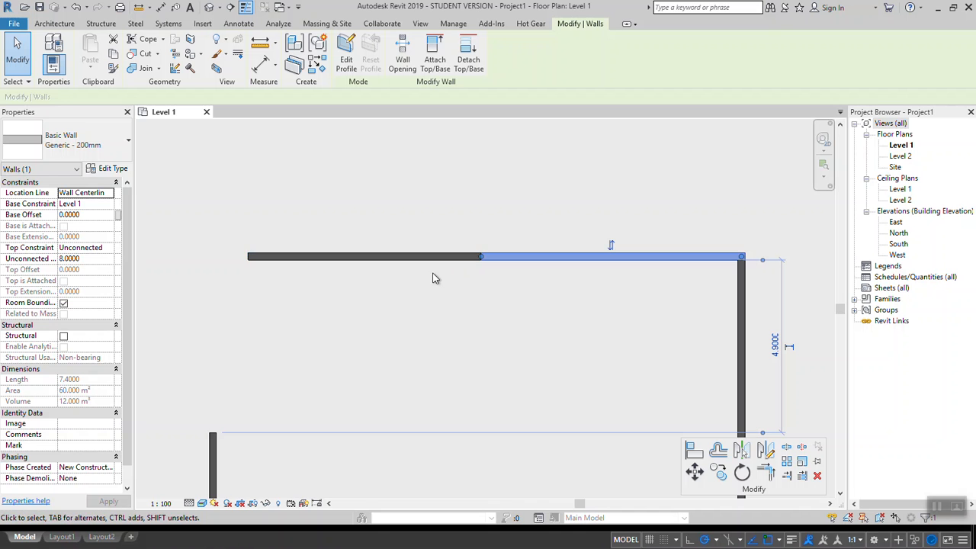
middle_drag(673, 399, 609, 277)
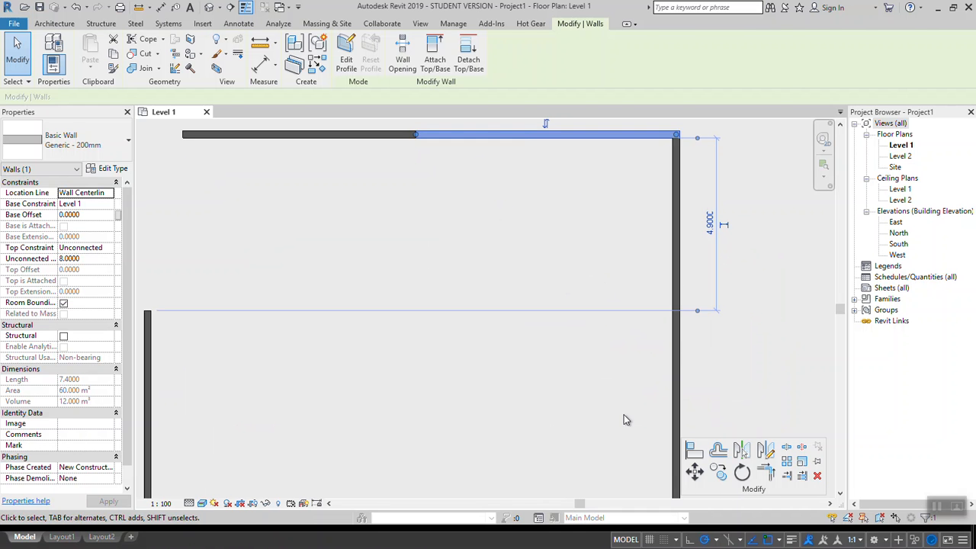
click(615, 449)
middle_drag(548, 337, 638, 463)
click(425, 262)
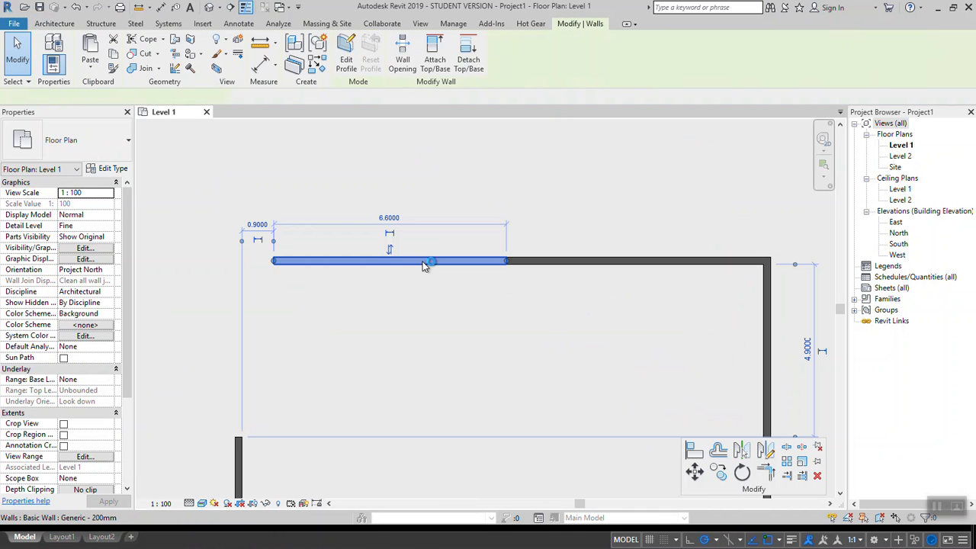
key(Escape)
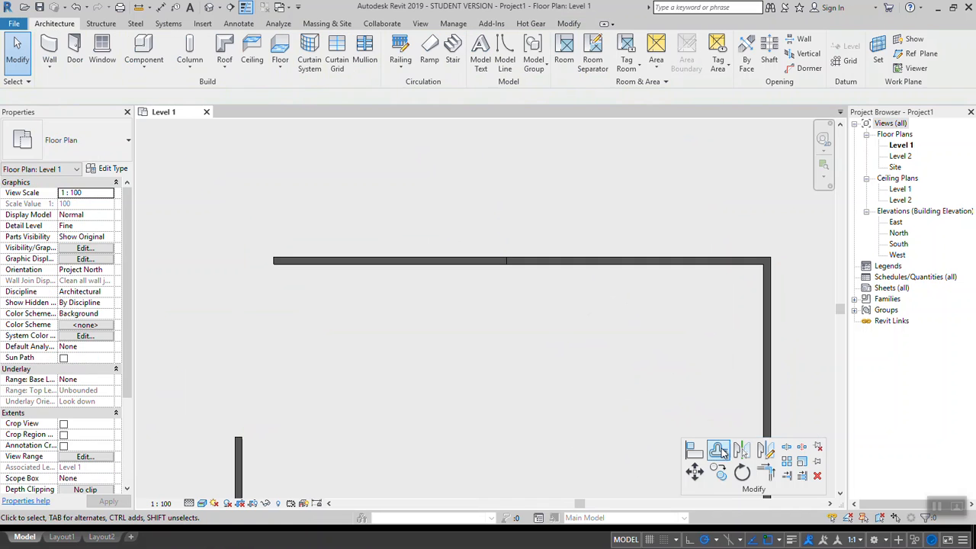
Step: Cut an opening in the upper wall's left segment, starting about 2.1 m from its left end, using Split Element with Delete Inner Segment enabled
click(786, 449)
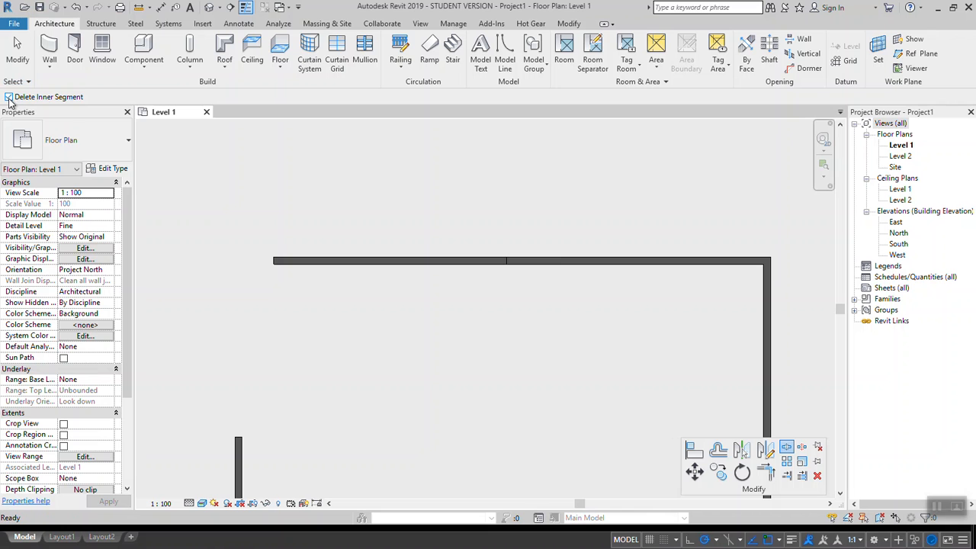
scroll(557, 263, up, 2)
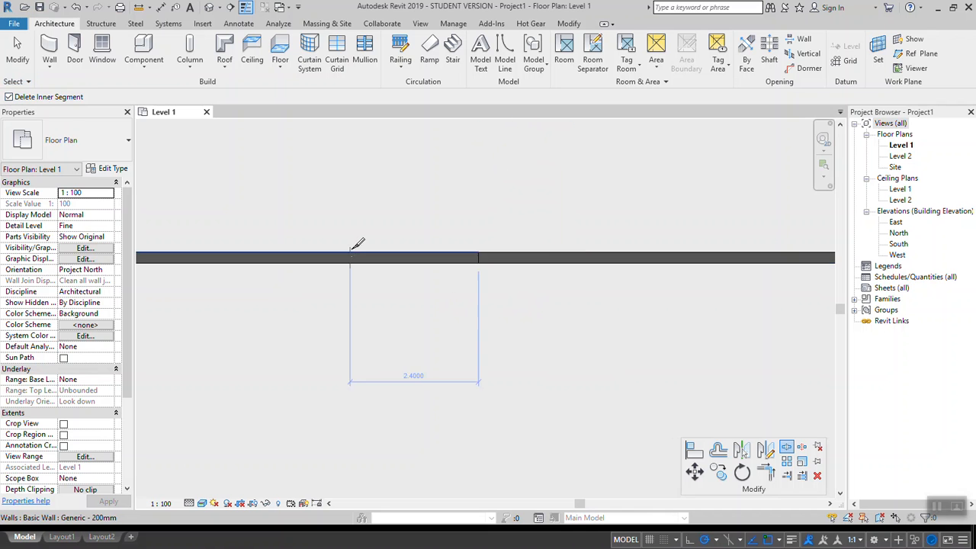
scroll(358, 267, down, 4)
scroll(309, 260, up, 4)
scroll(671, 333, down, 3)
scroll(354, 276, up, 2)
click(409, 301)
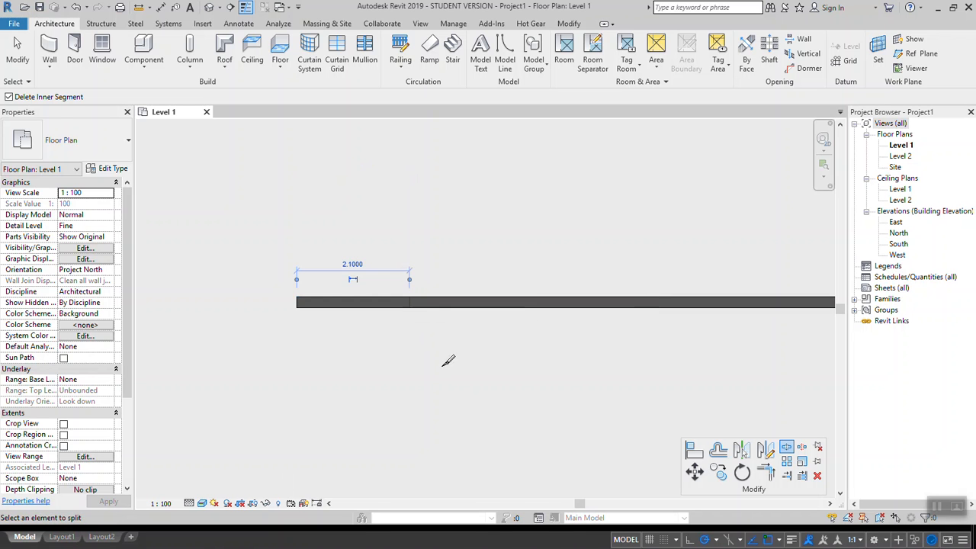
scroll(425, 318, up, 2)
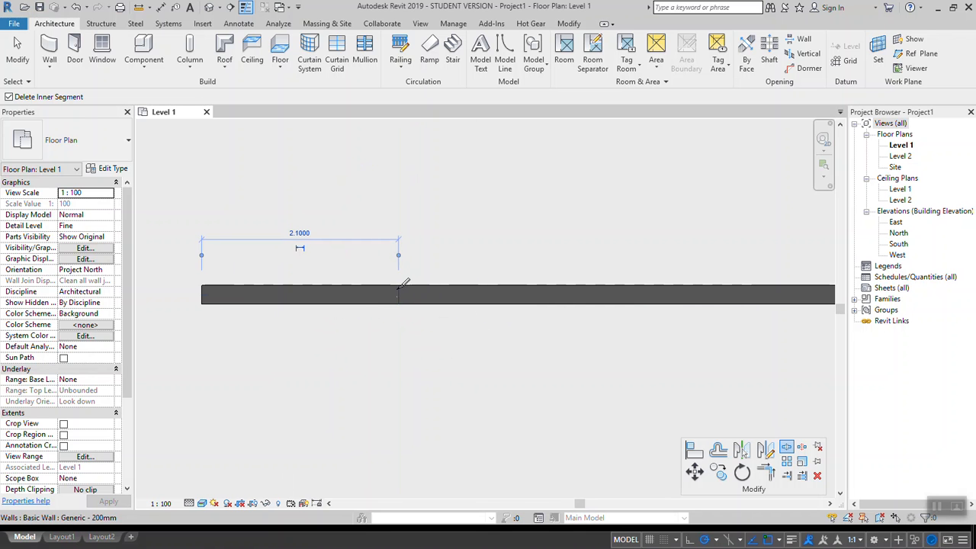
click(539, 295)
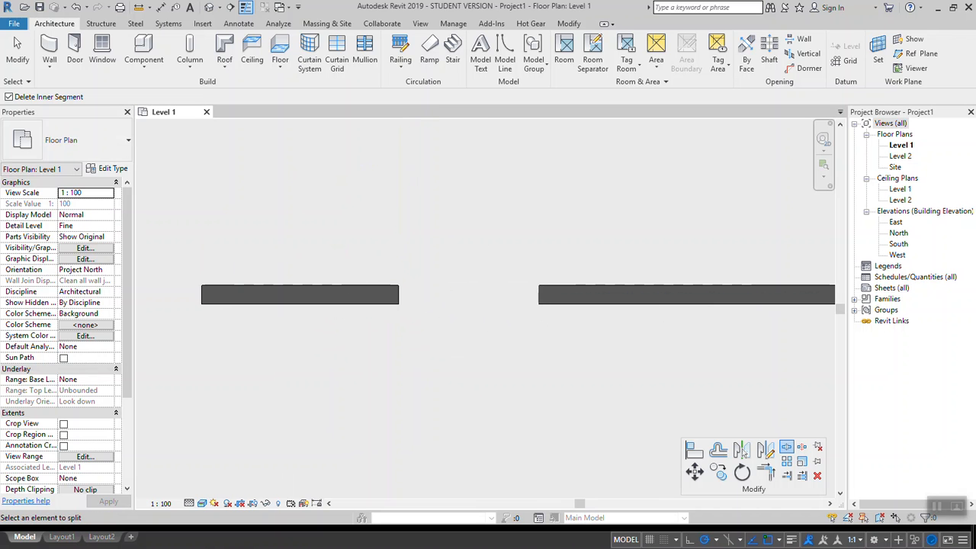
Step: Disable Delete Inner Segment and split the wall right of the opening at two points, the farther about 1.4 m from the opening
click(9, 98)
scroll(175, 148, down, 2)
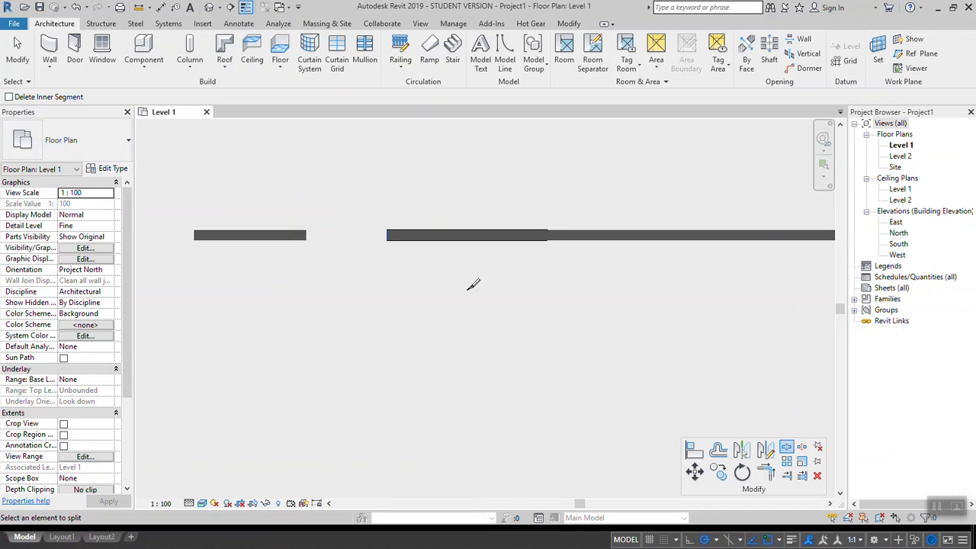
scroll(450, 219, up, 2)
click(432, 236)
click(472, 237)
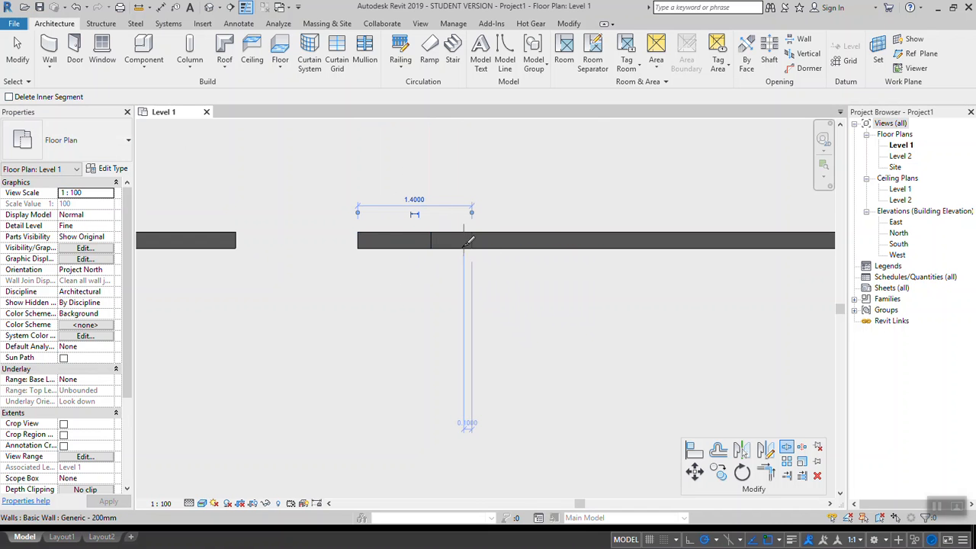
click(17, 52)
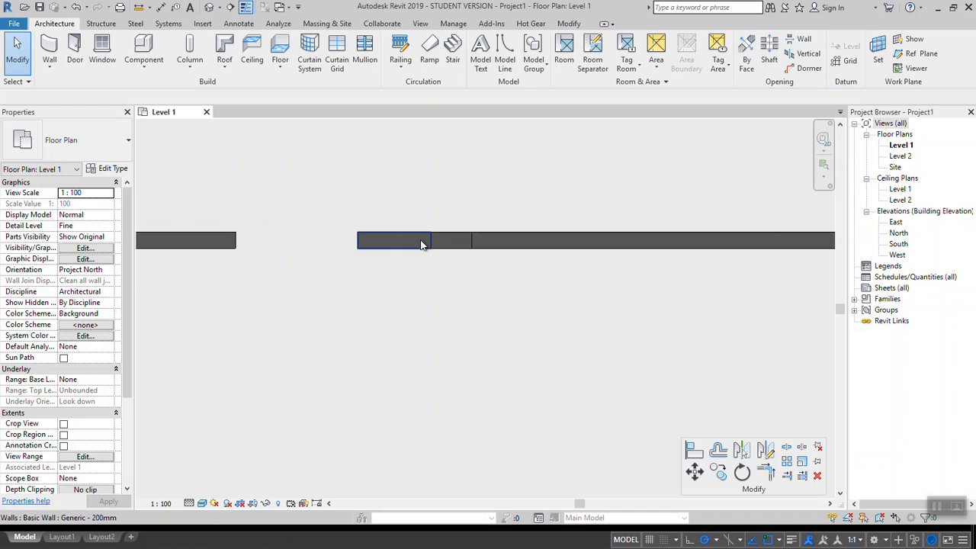
Step: Delete the short wall piece, about 0.5 m long, between the two new split points
click(461, 245)
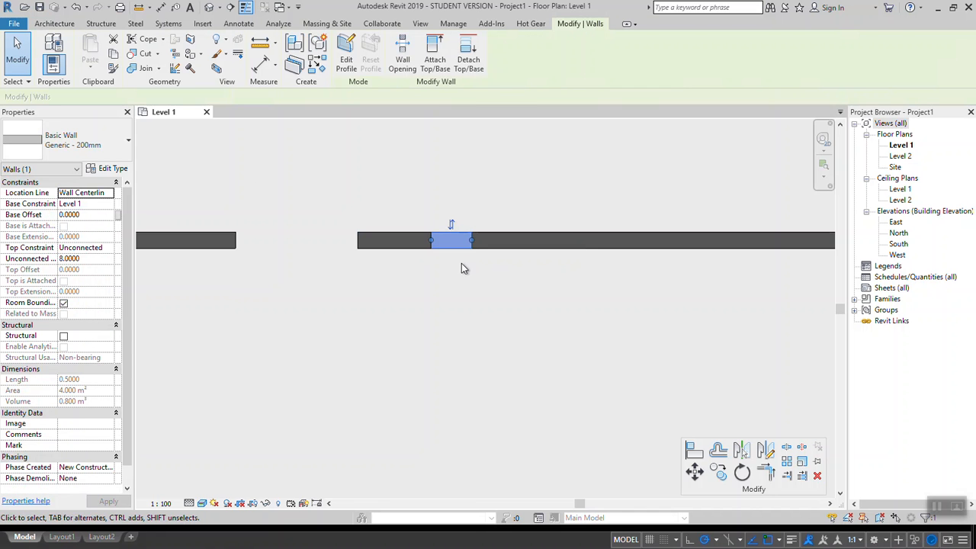
key(Delete)
scroll(473, 241, down, 2)
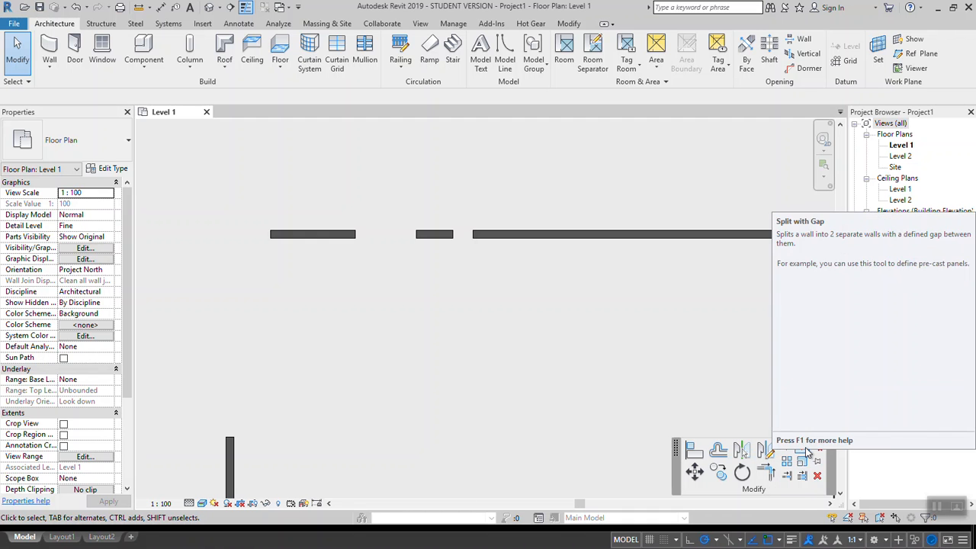
Step: Apply Split with Gap to the wall segment right of the second opening, about 1.77 m from its left end, with a 0.0250 joint gap
click(807, 450)
scroll(523, 229, up, 4)
scroll(564, 250, down, 2)
scroll(564, 250, up, 5)
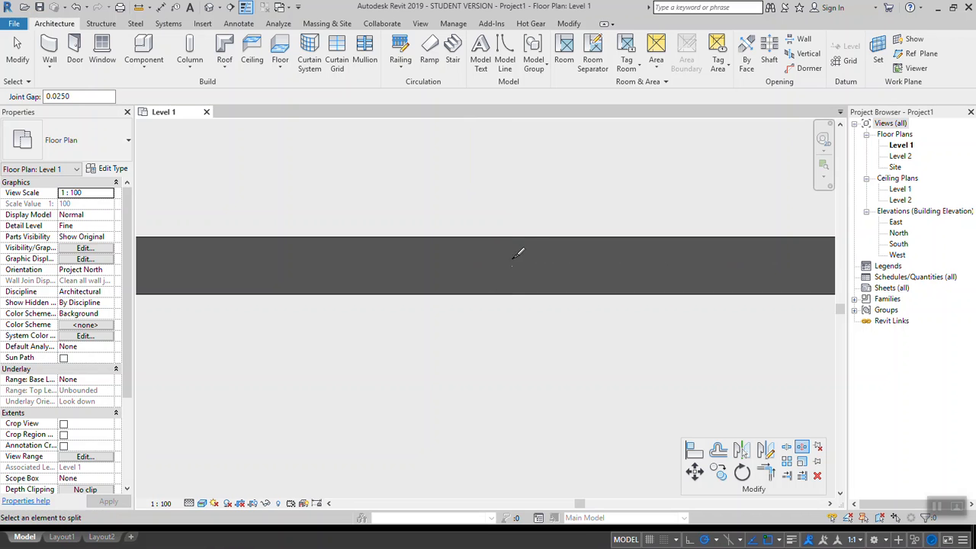
click(524, 244)
scroll(525, 238, up, 2)
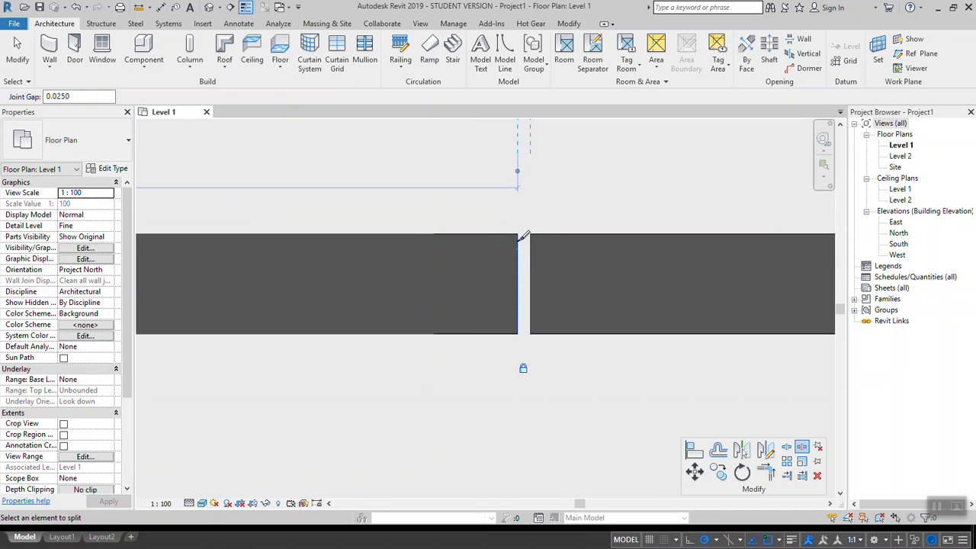
scroll(519, 263, down, 5)
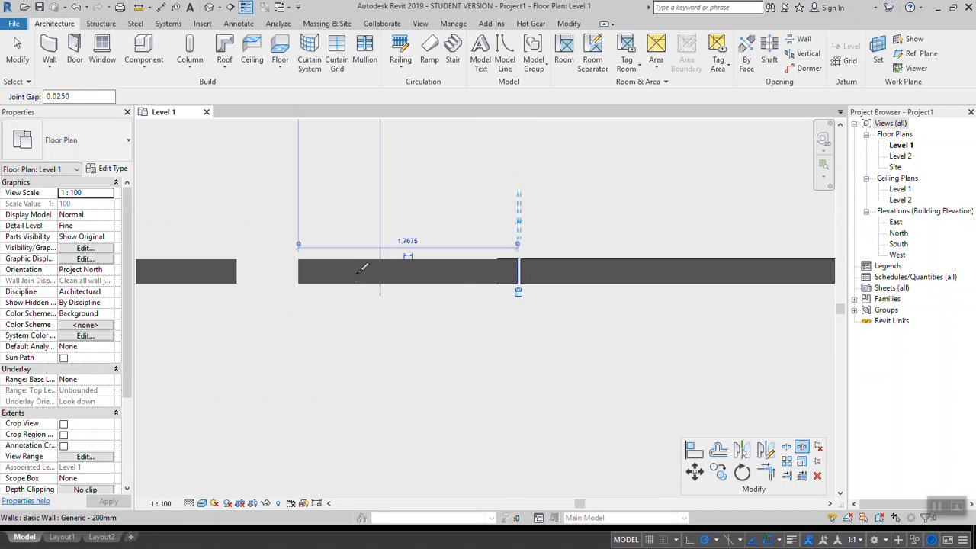
scroll(329, 302, down, 5)
scroll(286, 302, up, 4)
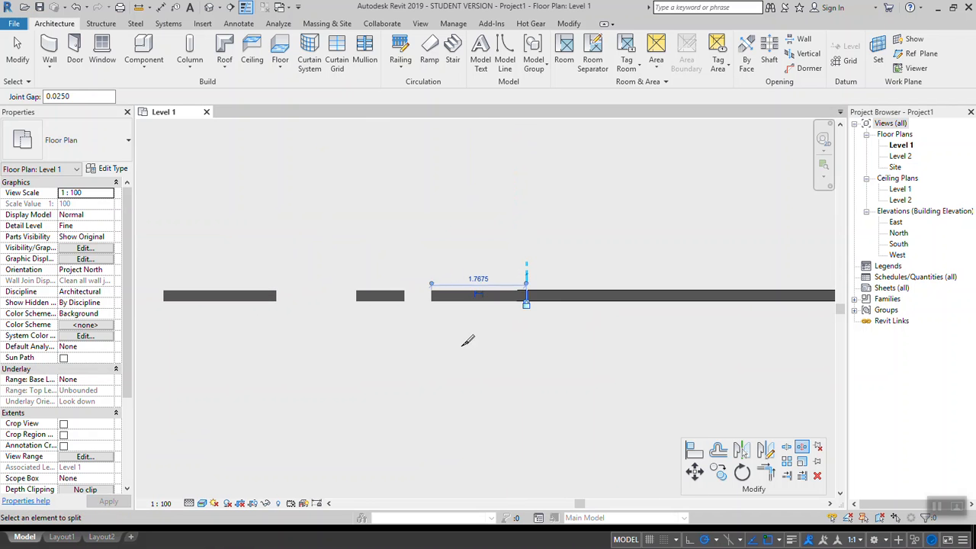
scroll(559, 302, up, 2)
scroll(492, 289, up, 3)
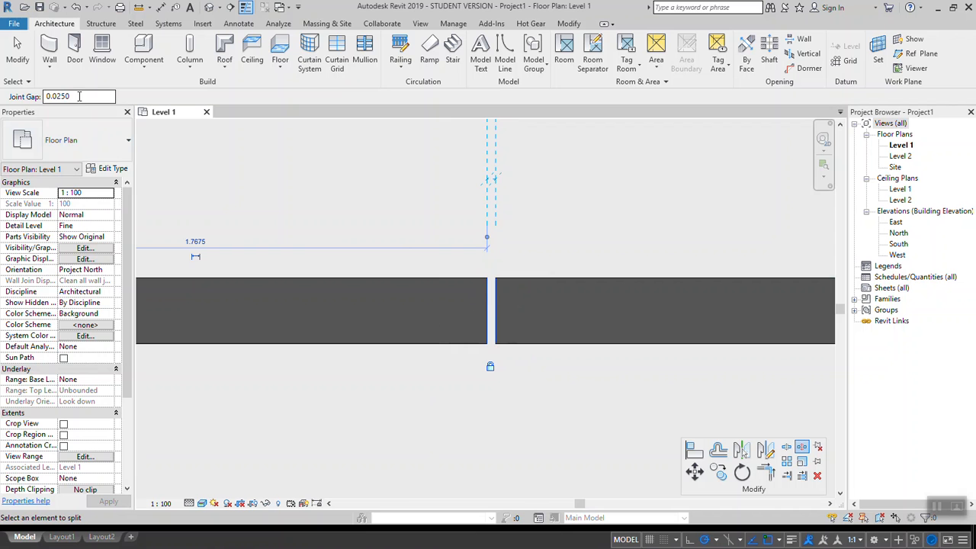
Step: Split the wall with a 0.01 joint gap about 0.36 m right of the previous gap
double_click(79, 96)
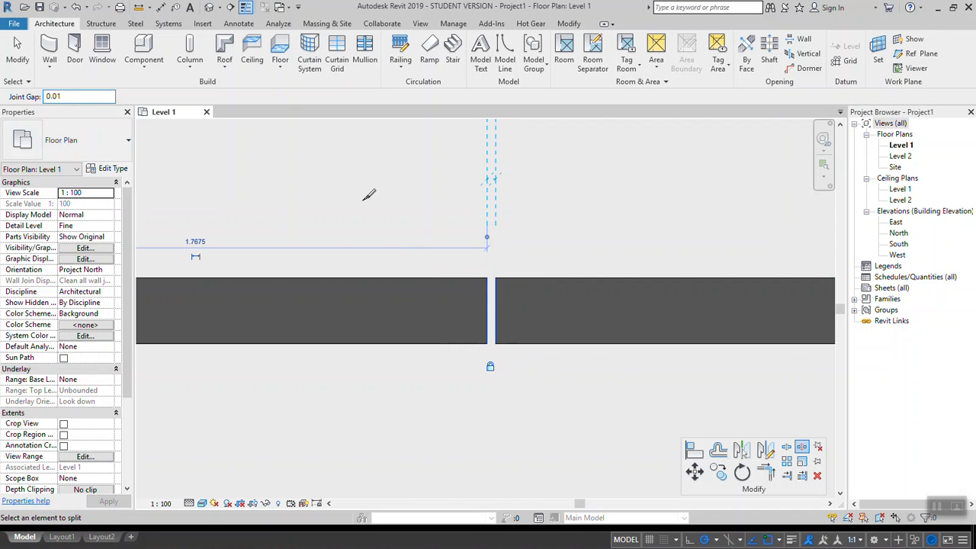
click(613, 282)
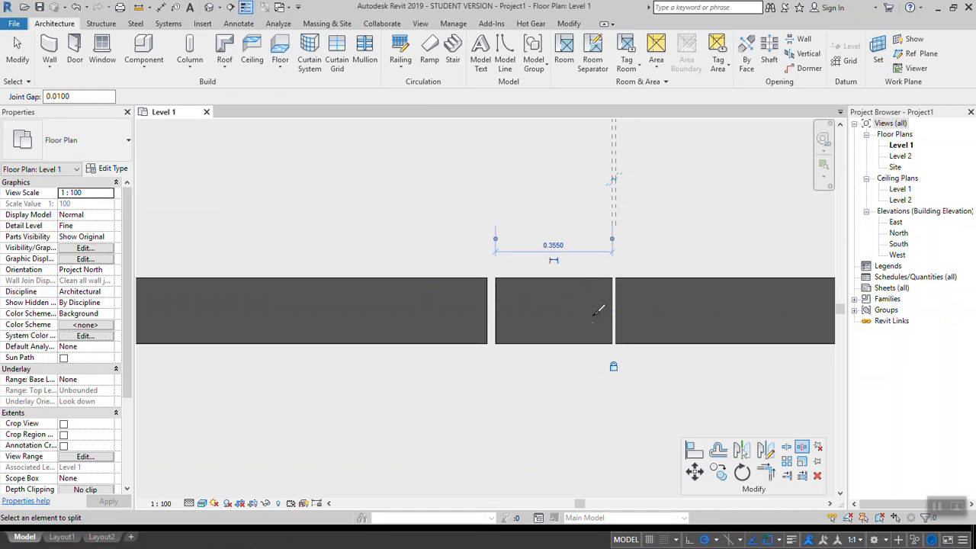
Step: Set the joint gap to 0.3 and split the wall segment left of the first joint about 0.85 m from its left end
double_click(68, 96)
scroll(456, 220, down, 2)
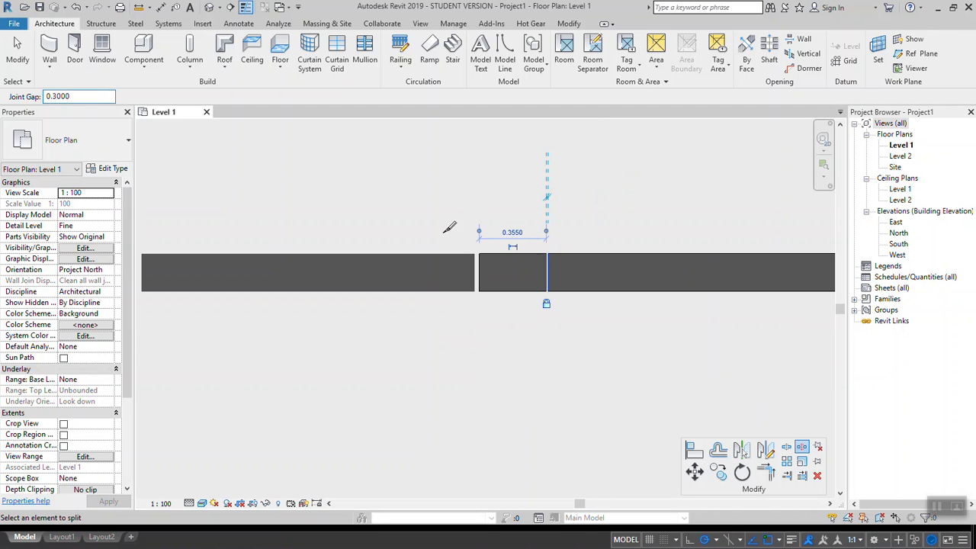
click(333, 254)
scroll(405, 279, down, 2)
Step: Try to set the Split with Gap joint gap to 0.35
double_click(66, 96)
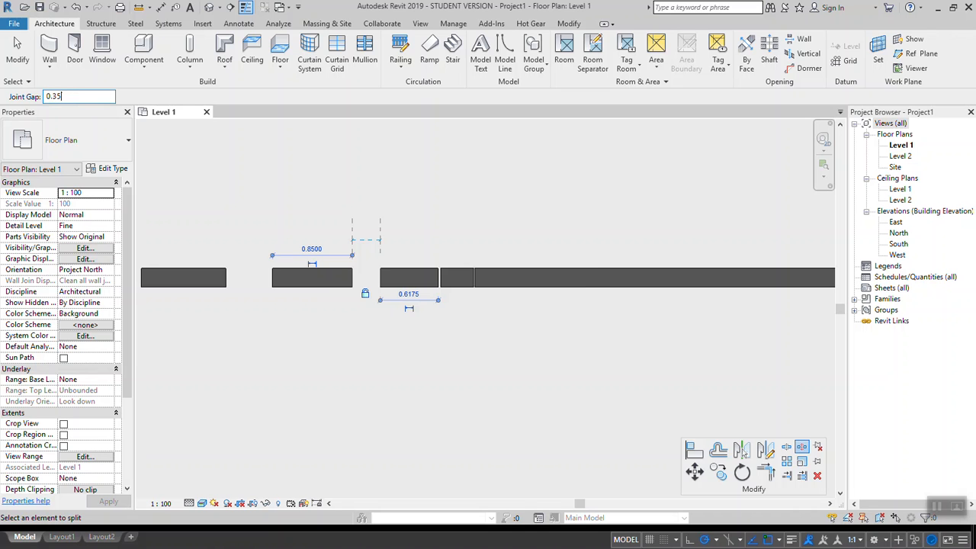
key(Return)
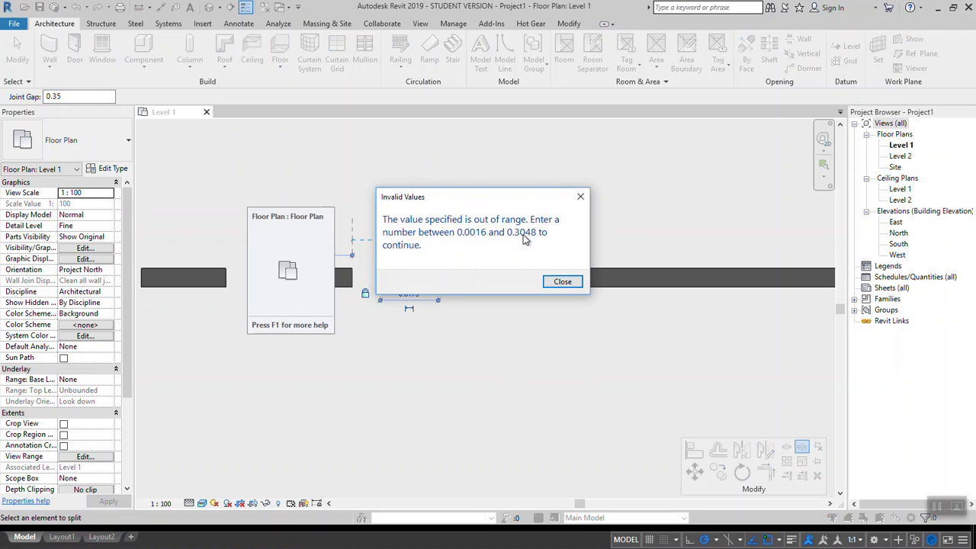
click(552, 286)
scroll(499, 251, down, 3)
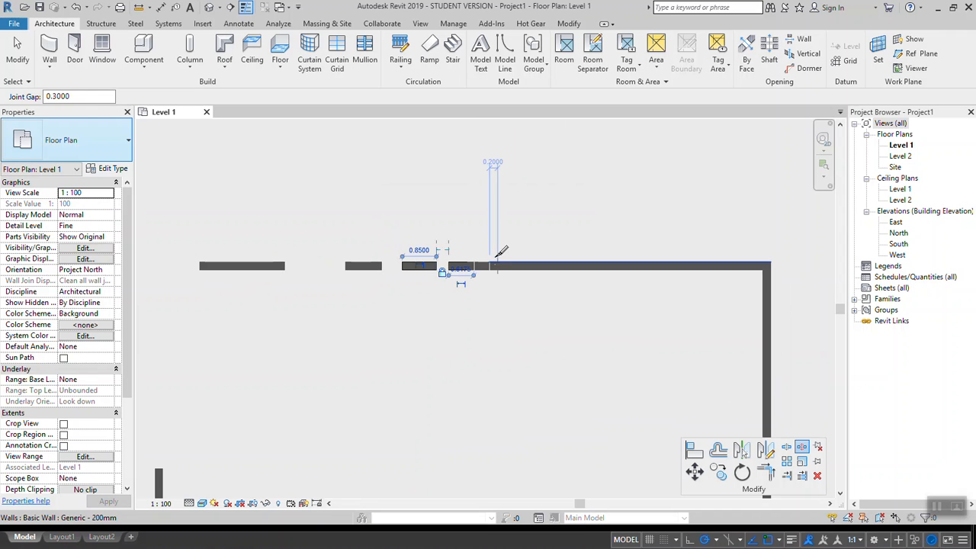
scroll(501, 252, down, 2)
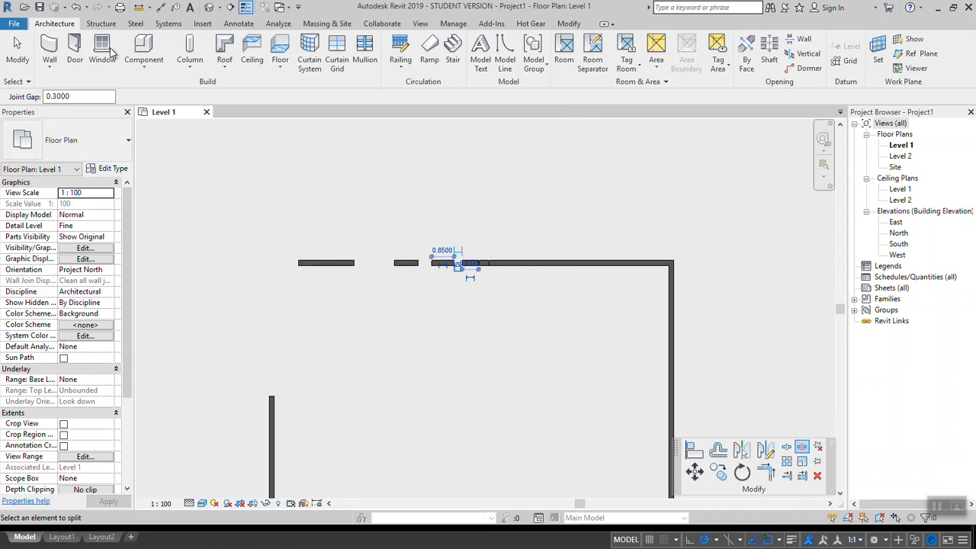
Step: End the split command and shift the left vertical wall slightly inward, to about 14.6 m from the right wall
click(14, 52)
middle_drag(496, 342, 449, 237)
middle_drag(366, 246, 459, 297)
middle_drag(330, 408, 439, 219)
scroll(442, 307, down, 2)
middle_drag(450, 260, 434, 298)
scroll(398, 290, up, 1)
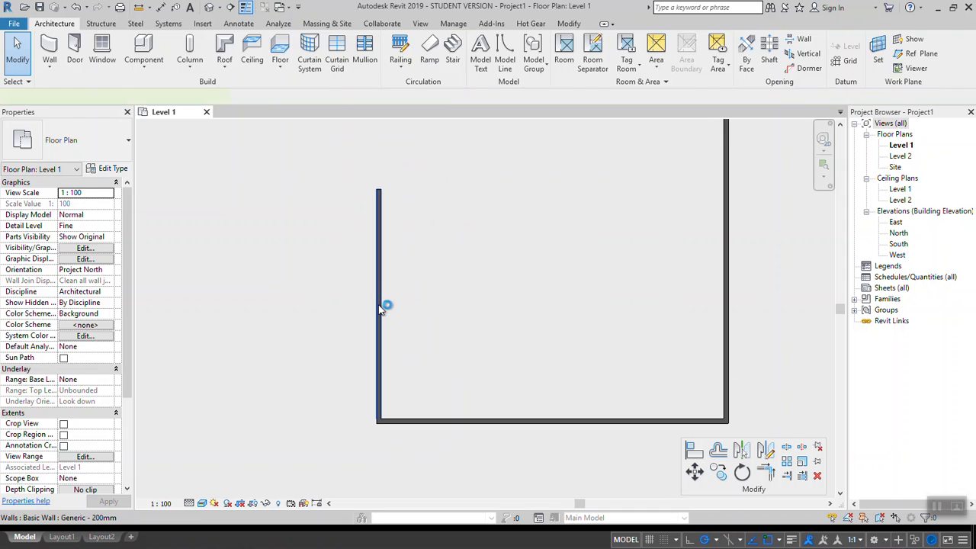
click(381, 305)
drag(386, 320, 377, 359)
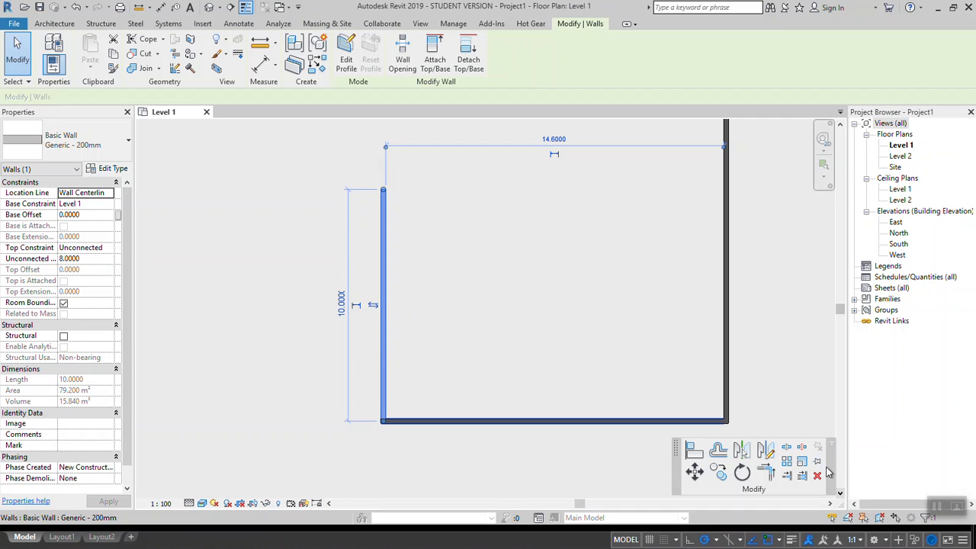
Step: Pin the left vertical wall in place
click(742, 471)
scroll(412, 274, up, 2)
scroll(412, 277, up, 1)
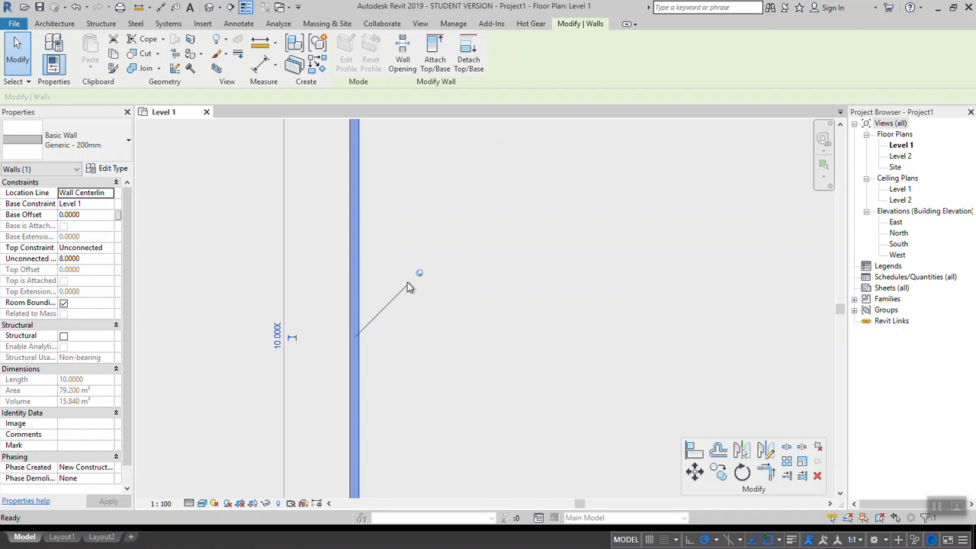
scroll(428, 278, down, 2)
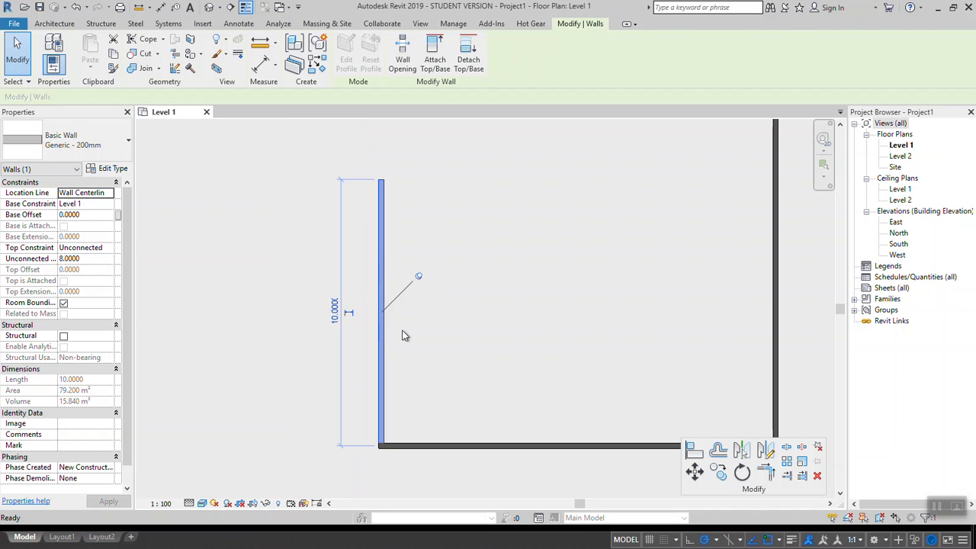
Step: Try to move the pinned left wall freehand, then deselect it
click(437, 359)
click(383, 365)
drag(379, 371, 382, 344)
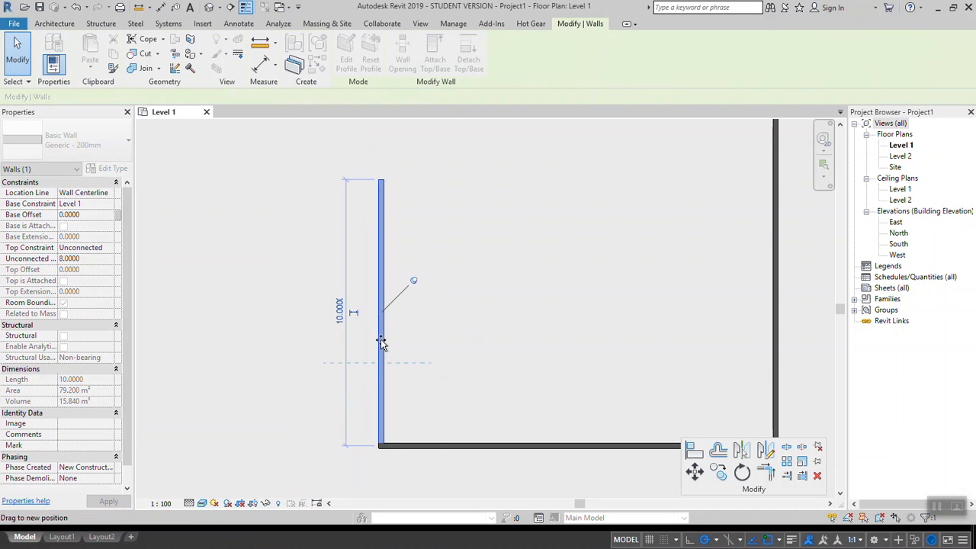
scroll(387, 399, down, 4)
scroll(387, 401, up, 3)
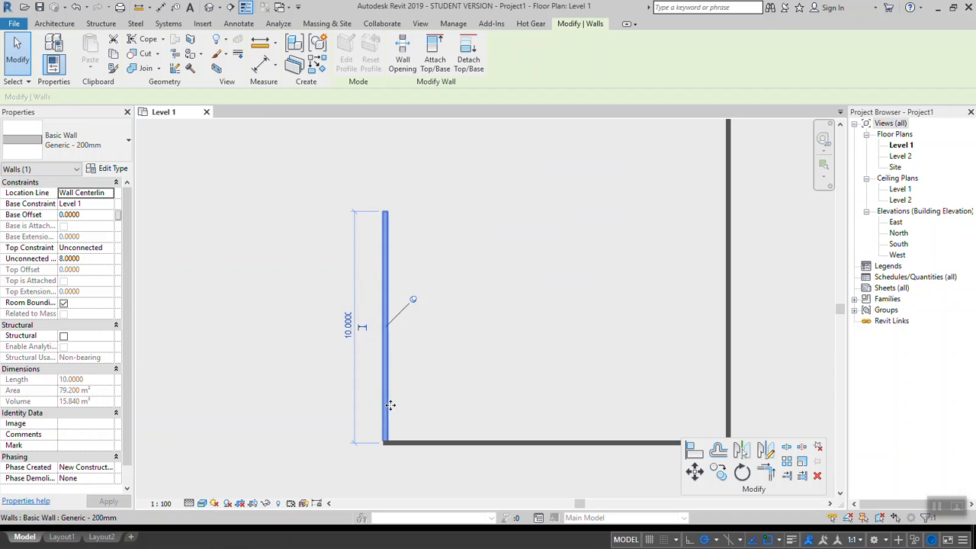
scroll(397, 377, up, 2)
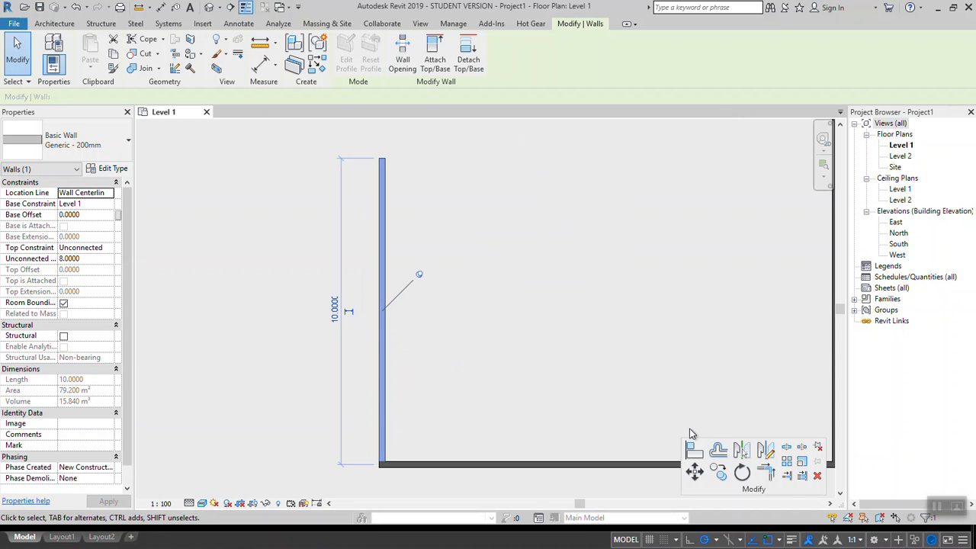
click(454, 406)
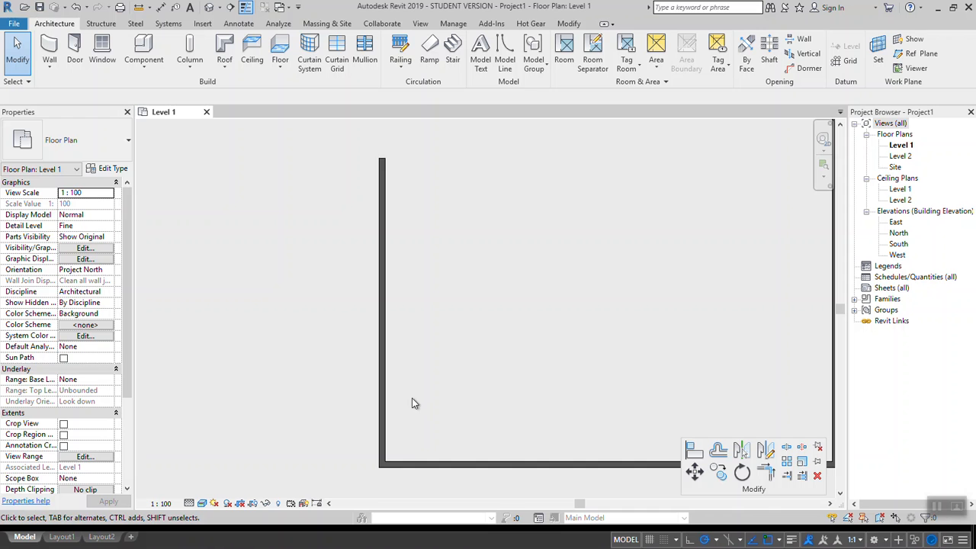
Step: Unpin the left vertical wall and clear the selection
scroll(393, 302, down, 2)
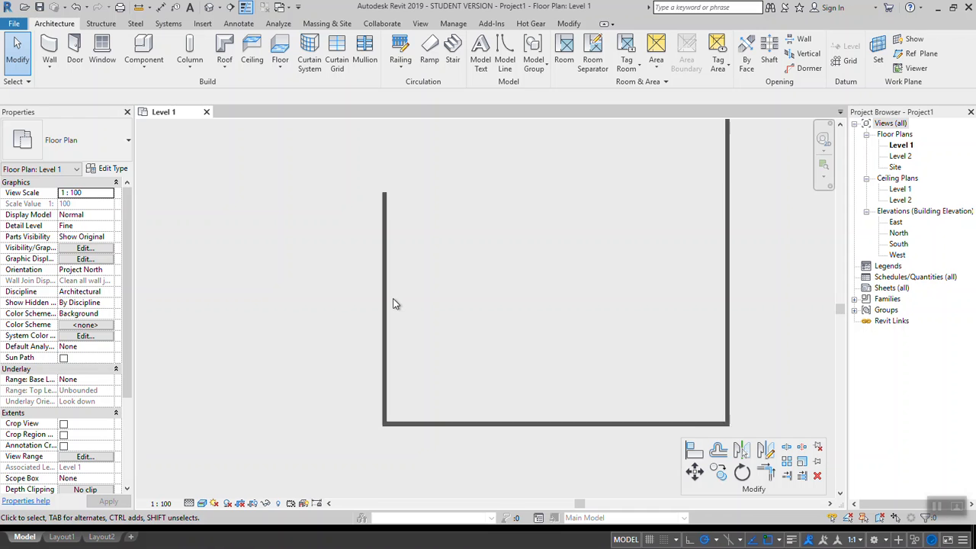
click(386, 367)
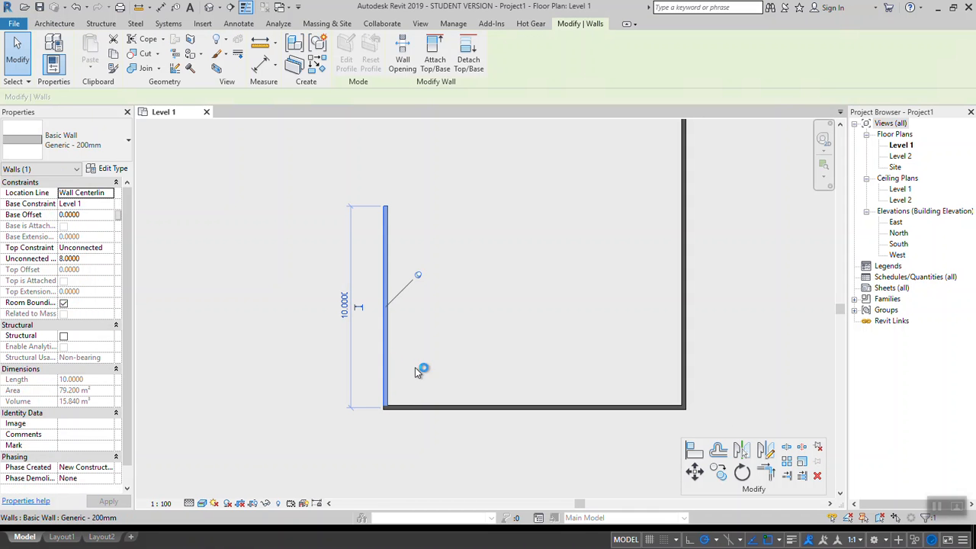
click(820, 445)
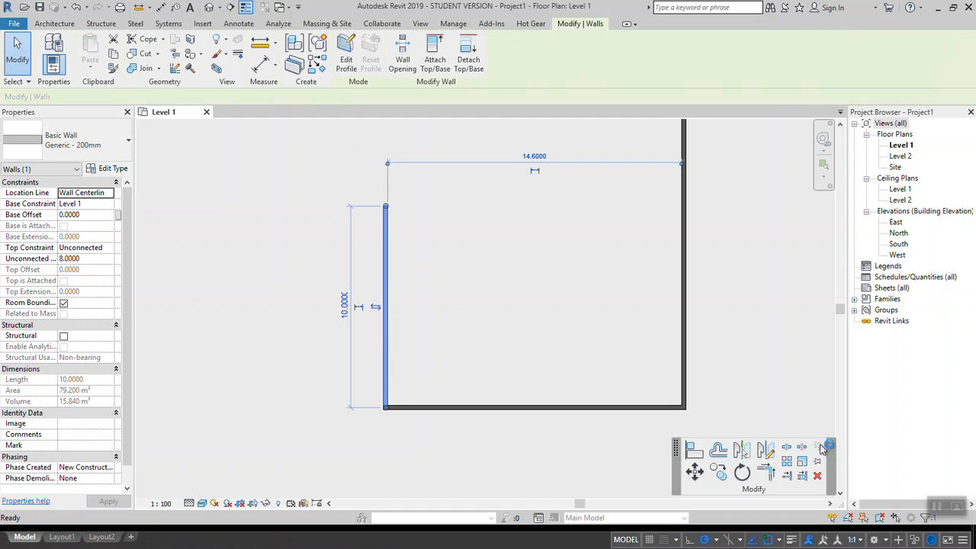
click(509, 337)
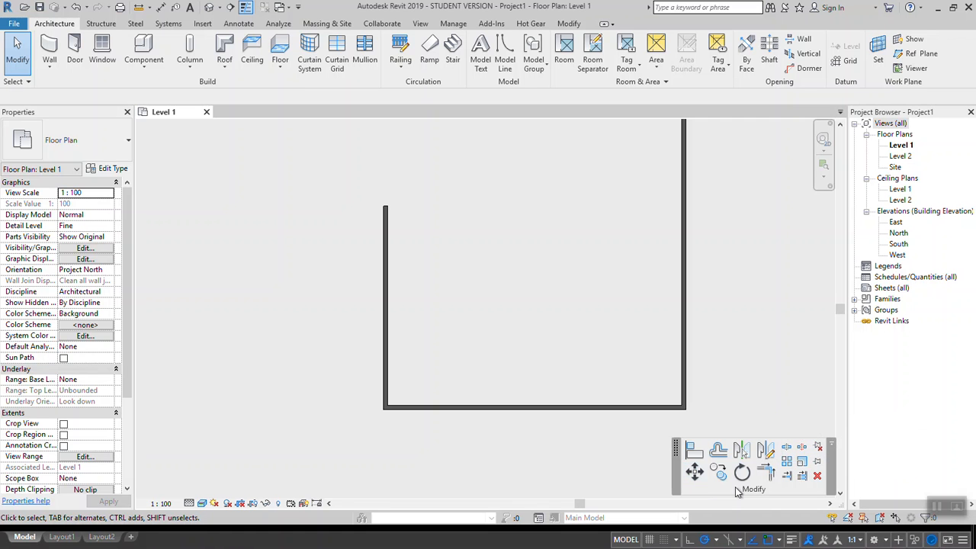
Step: Move the left wall from its upper endpoint rightward and slightly up with the Move tool, to about 4.53 m from the right wall
click(695, 472)
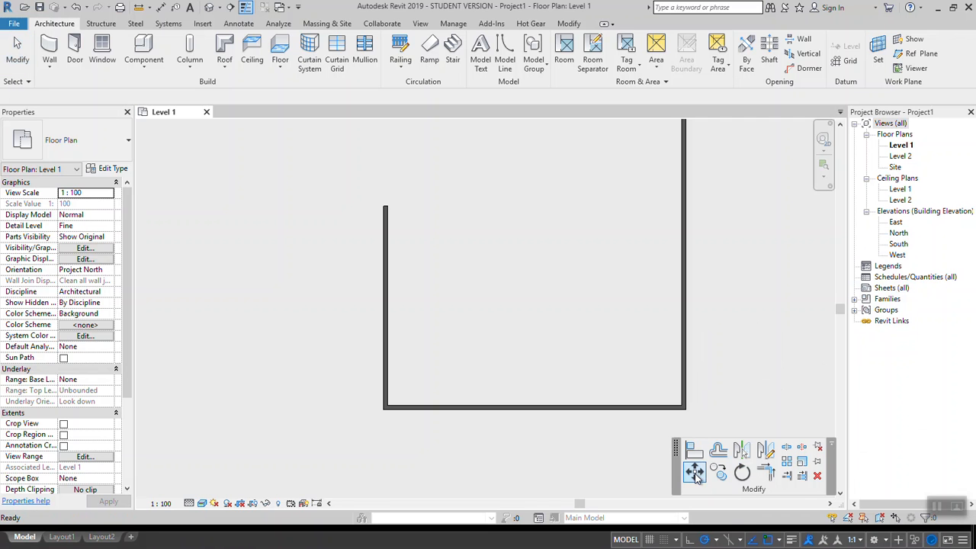
click(387, 319)
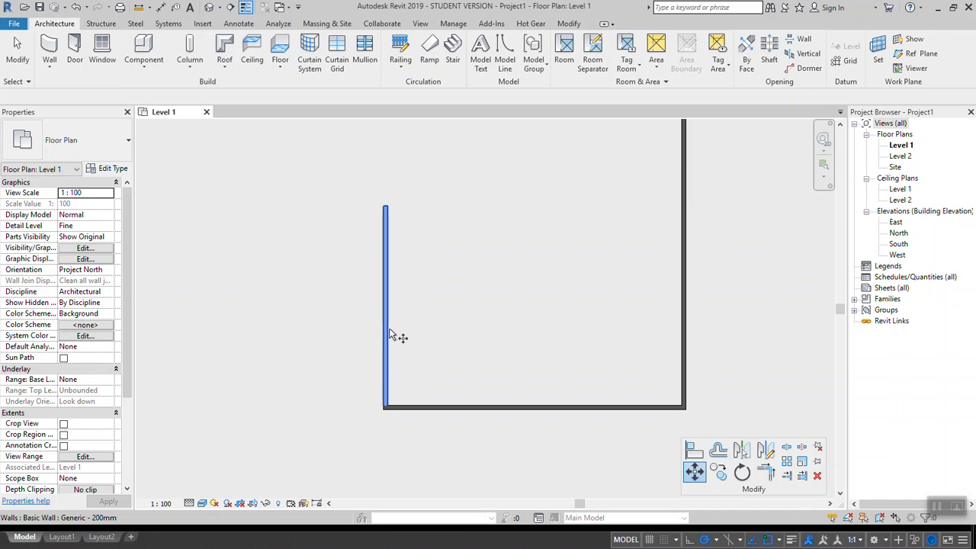
key(Return)
scroll(393, 216, up, 2)
scroll(391, 192, down, 2)
scroll(389, 207, up, 2)
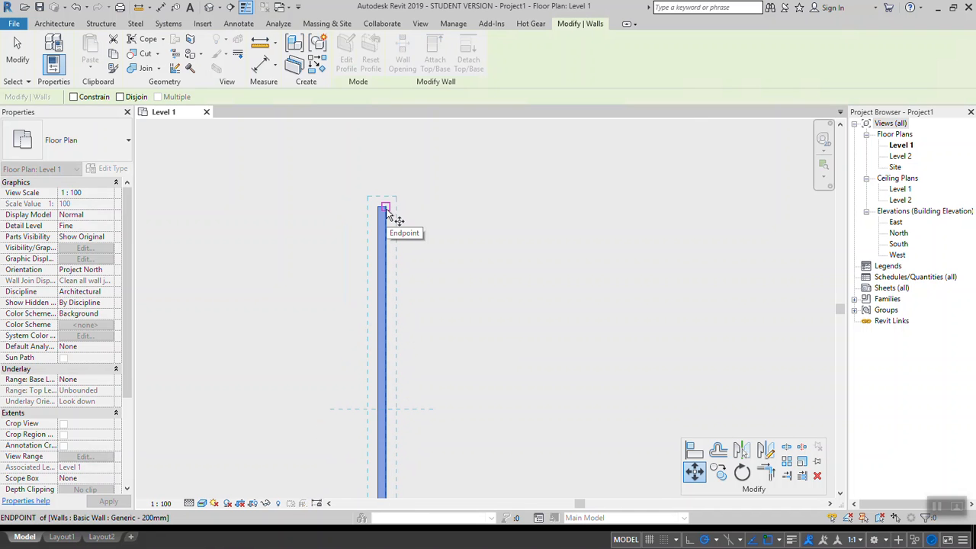
click(386, 211)
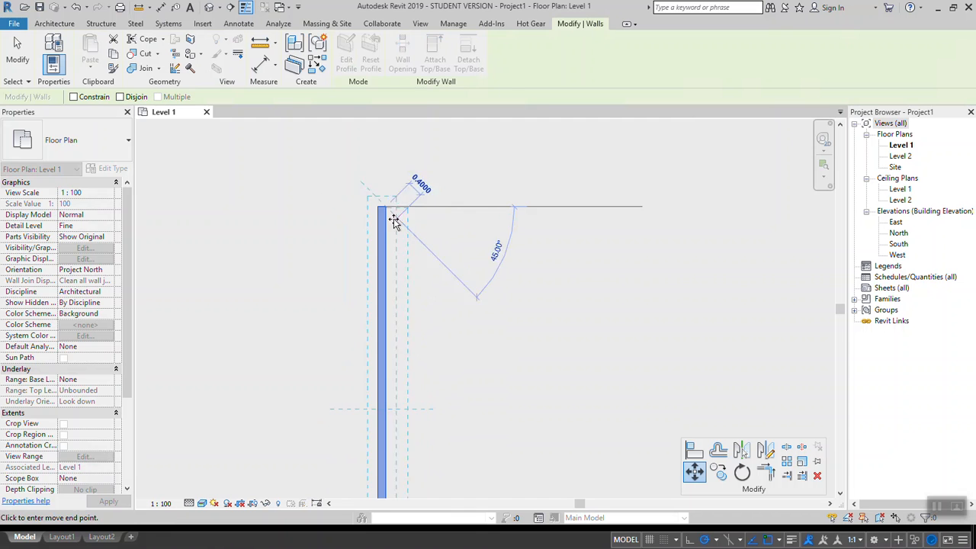
scroll(393, 214, down, 2)
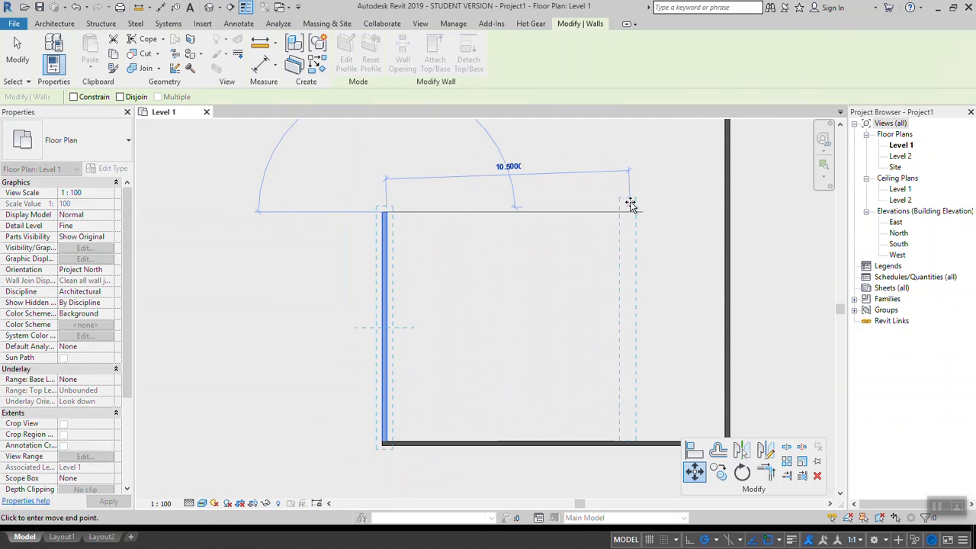
click(620, 162)
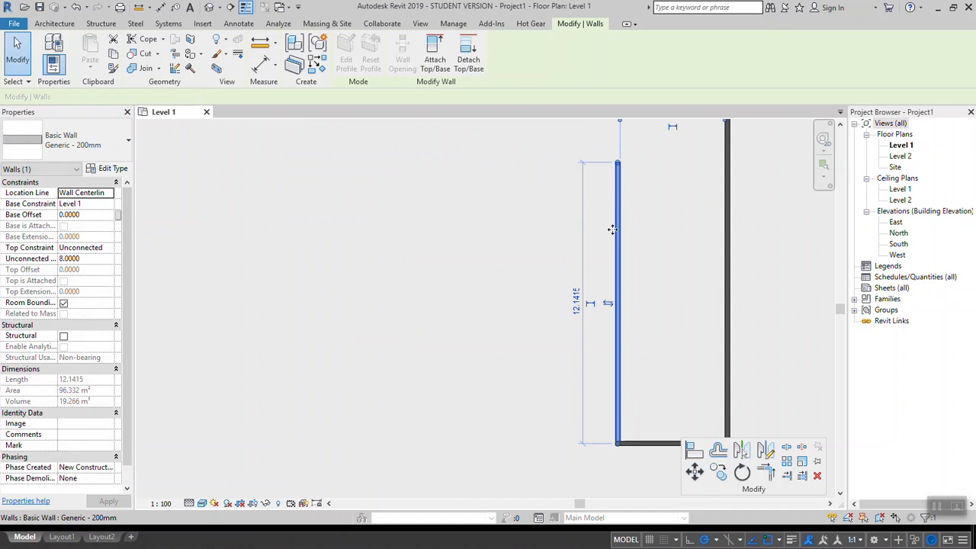
scroll(603, 242, down, 2)
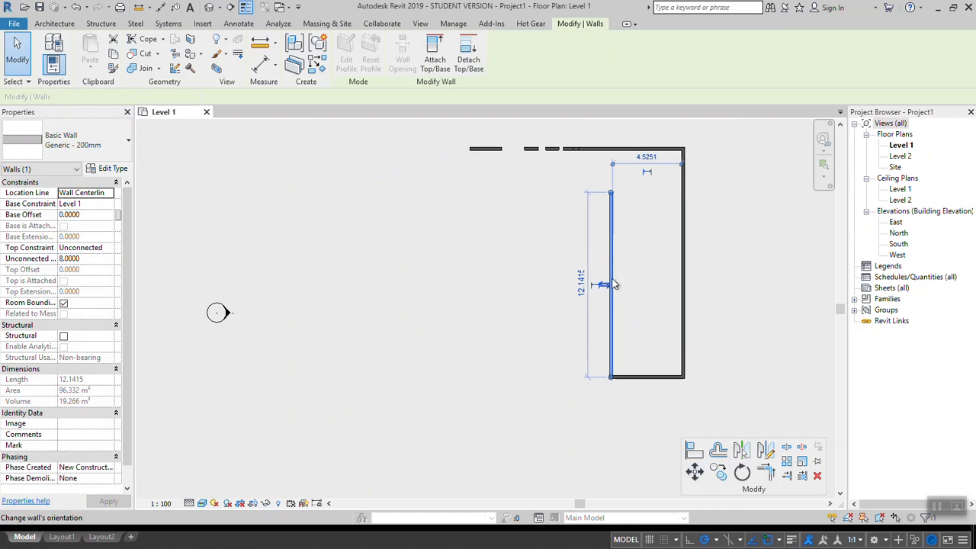
scroll(606, 200, up, 2)
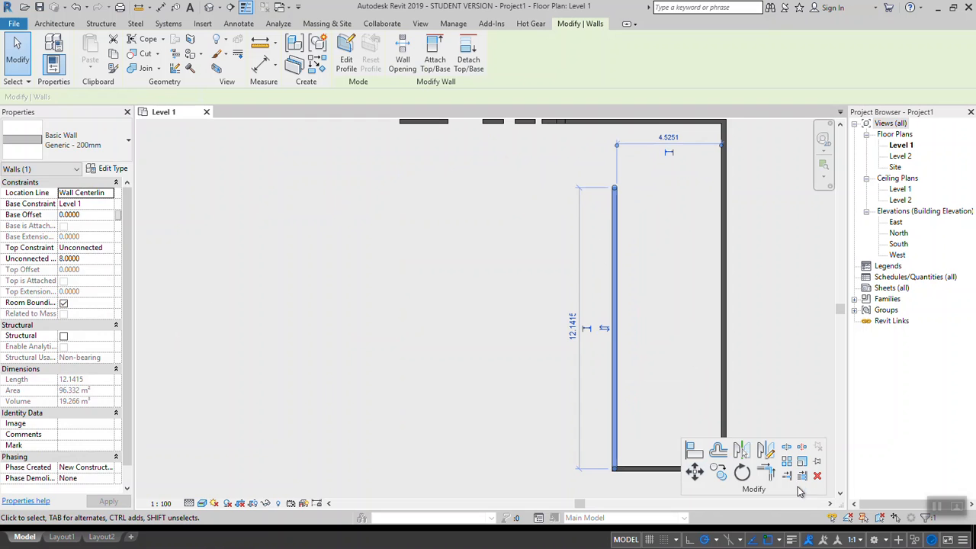
Step: Move the same wall from its upper endpoint about 11.1 m horizontally to the left
click(694, 472)
scroll(609, 224, up, 1)
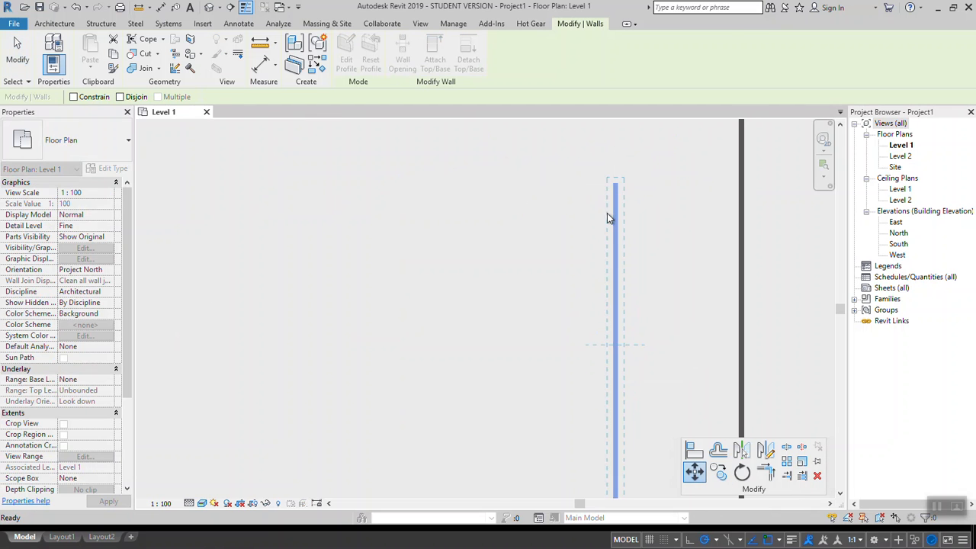
click(615, 186)
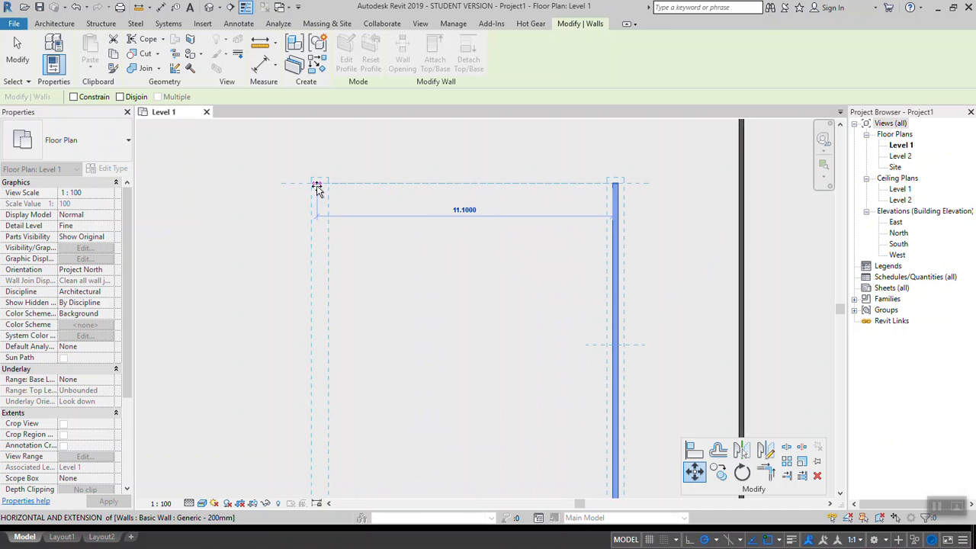
click(320, 186)
scroll(494, 181, down, 3)
scroll(450, 183, up, 2)
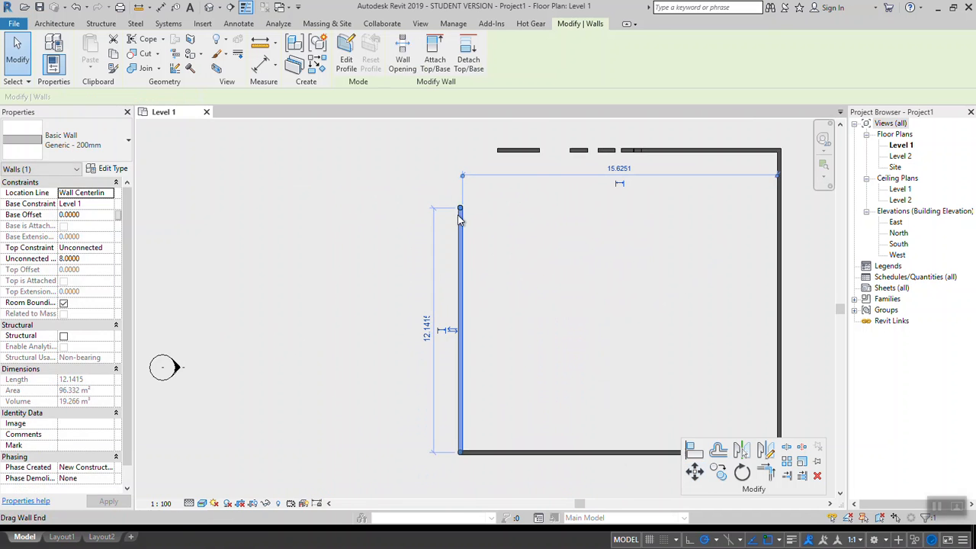
Step: Move the wall about 9.8 m horizontally to the right from its upper endpoint with Constrain enabled
click(694, 472)
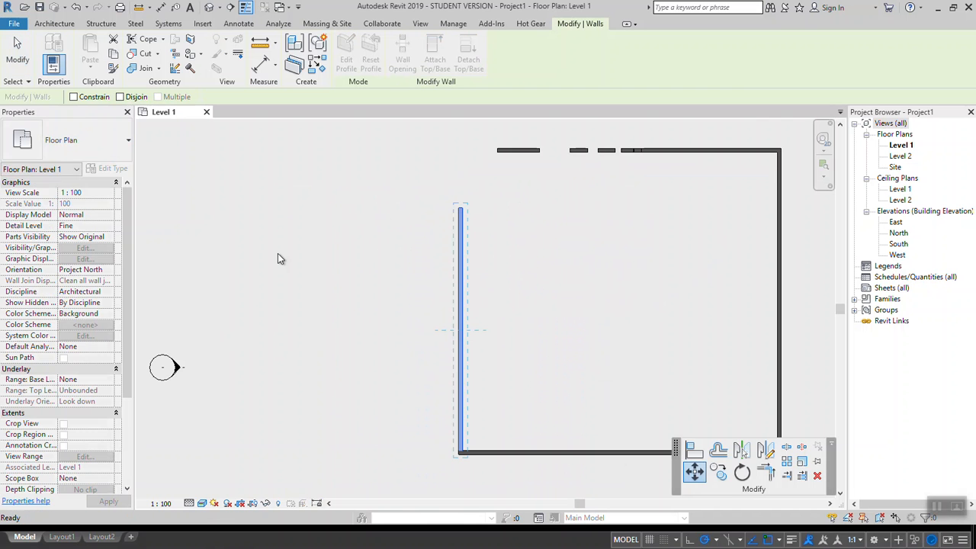
click(74, 97)
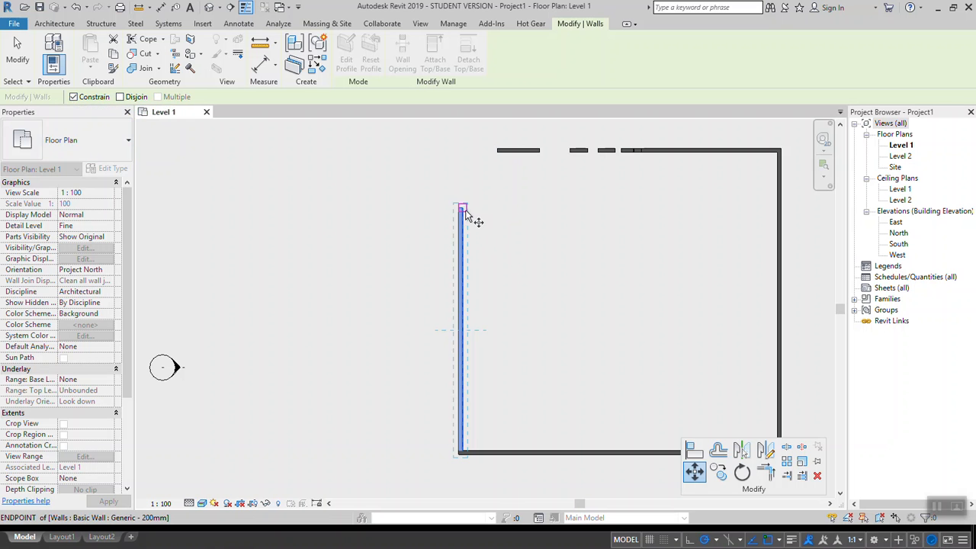
click(462, 214)
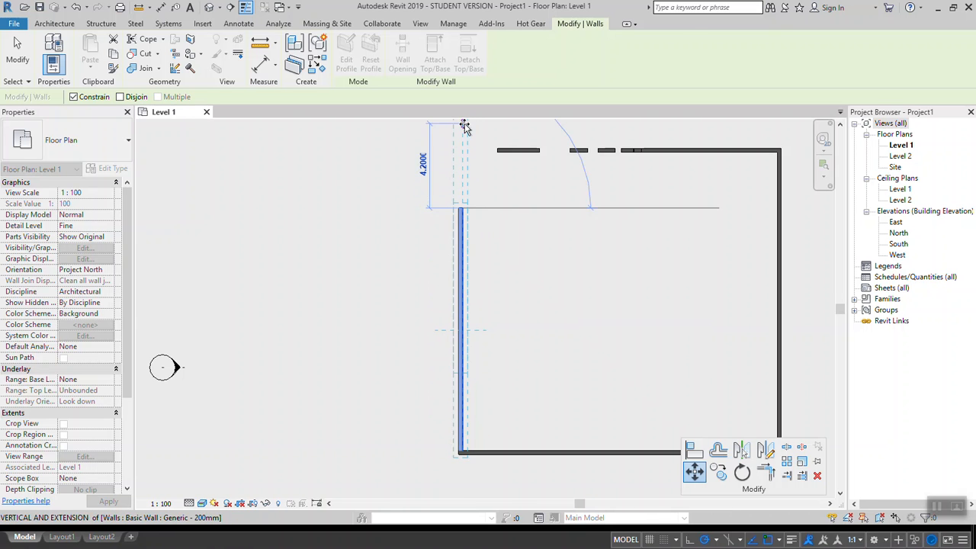
scroll(476, 232, down, 1)
scroll(479, 262, down, 2)
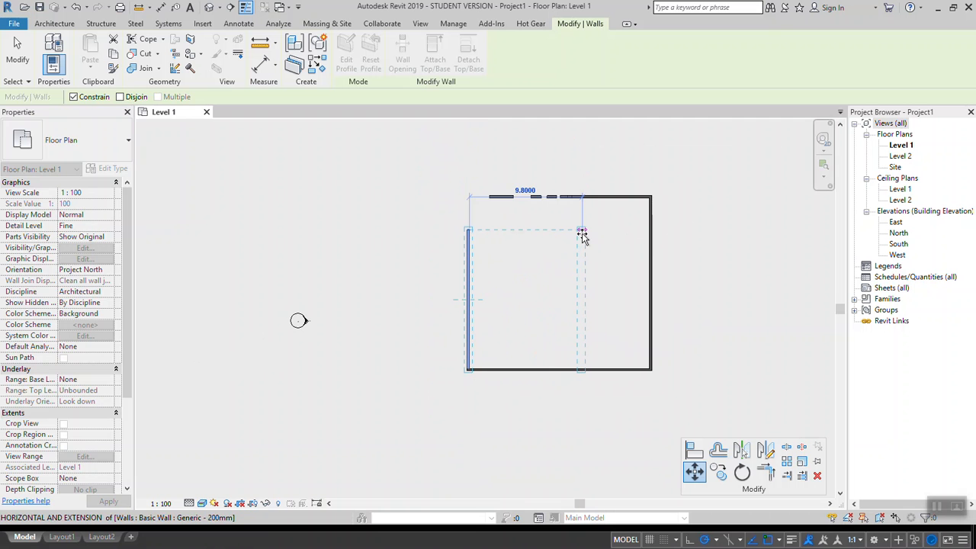
click(581, 233)
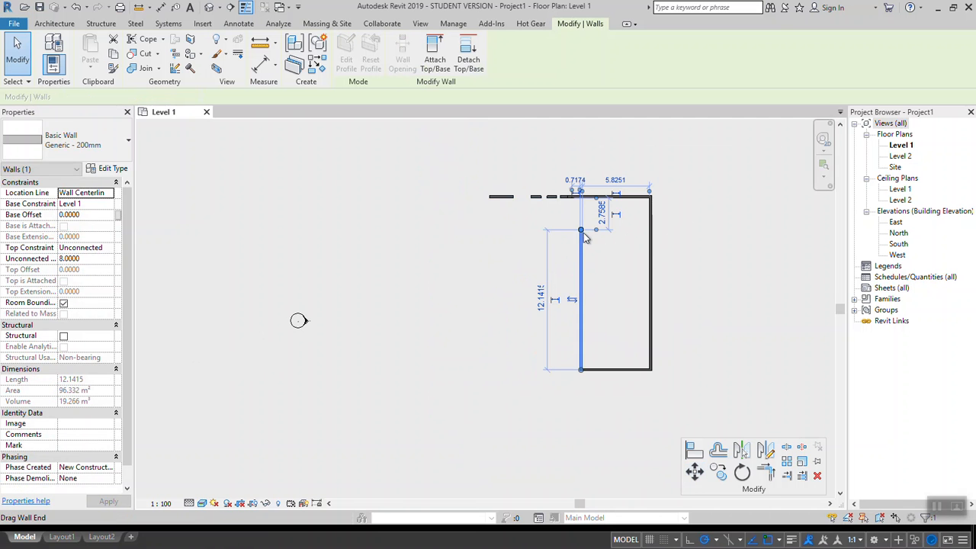
Step: Move the left vertical wall about 8.8 m straight up from its upper endpoint with Constrain enabled
scroll(589, 244, up, 3)
click(694, 471)
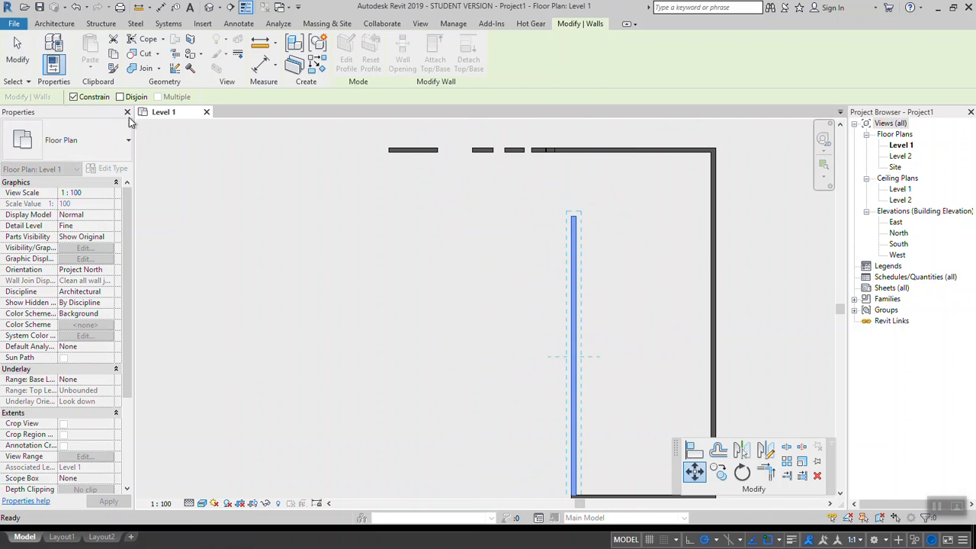
click(575, 218)
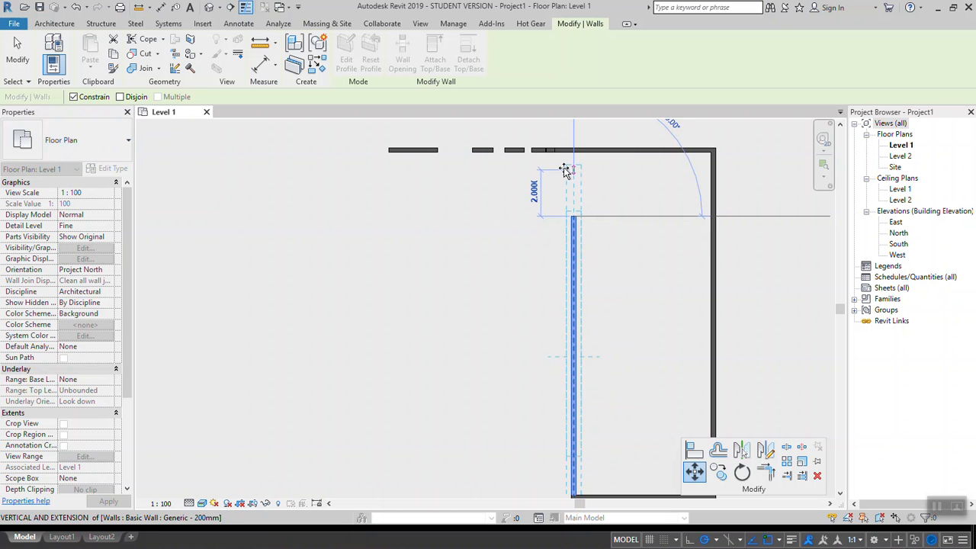
scroll(564, 245, down, 2)
click(577, 135)
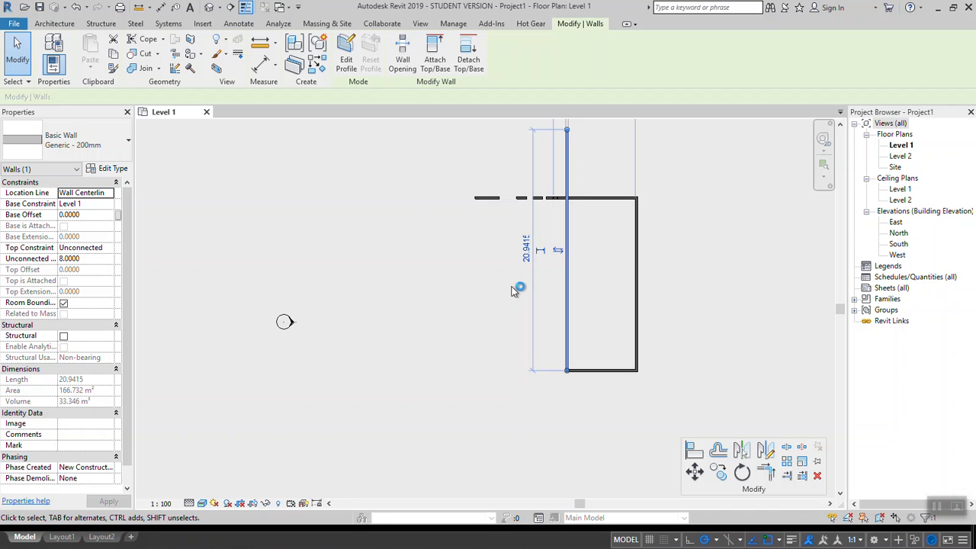
click(694, 472)
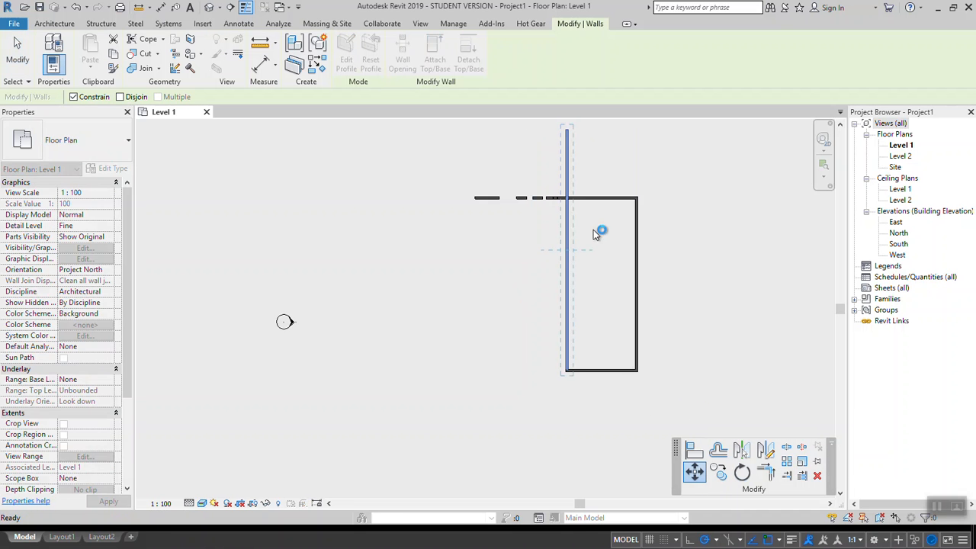
click(569, 130)
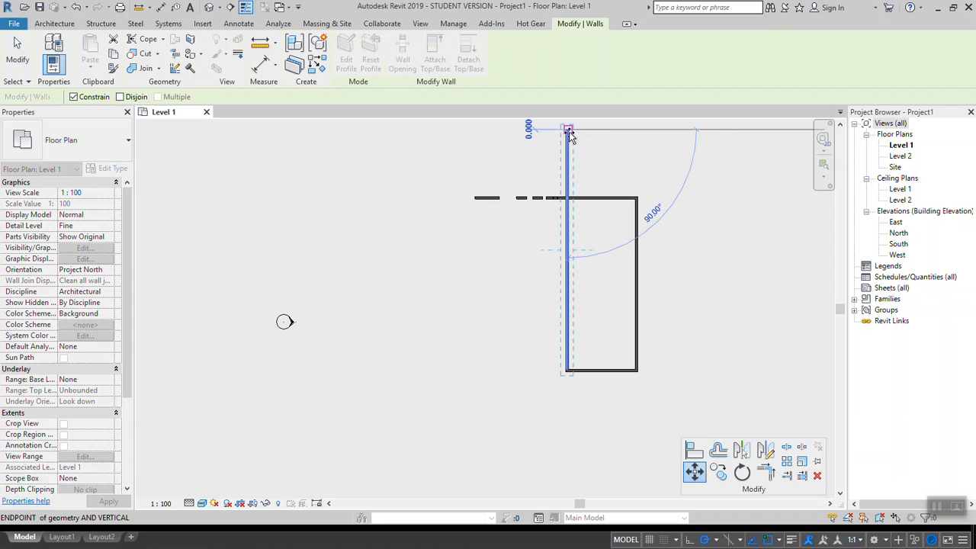
key(Escape)
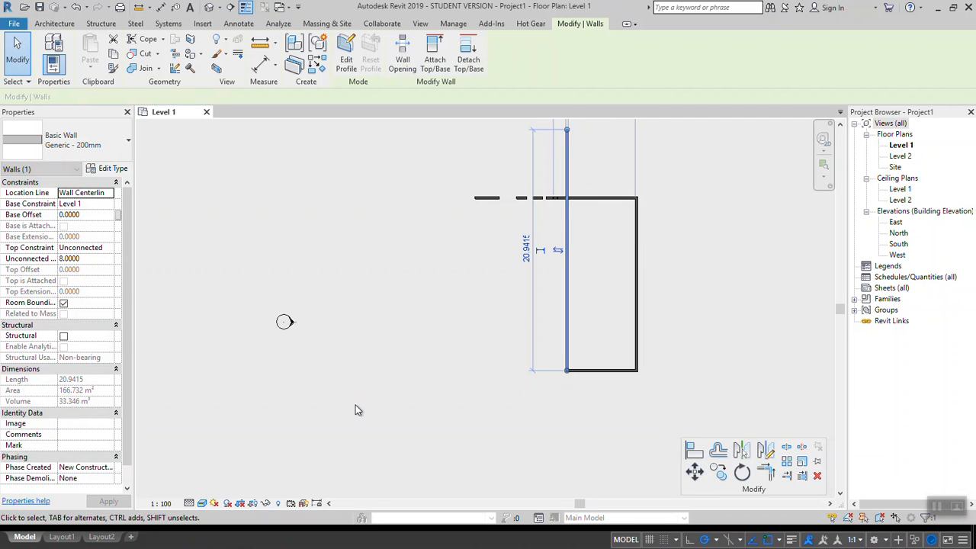
Step: Stretch the left vertical wall's upper end upward to a wall length of about 21.1 m and clear the selection
drag(569, 133, 567, 127)
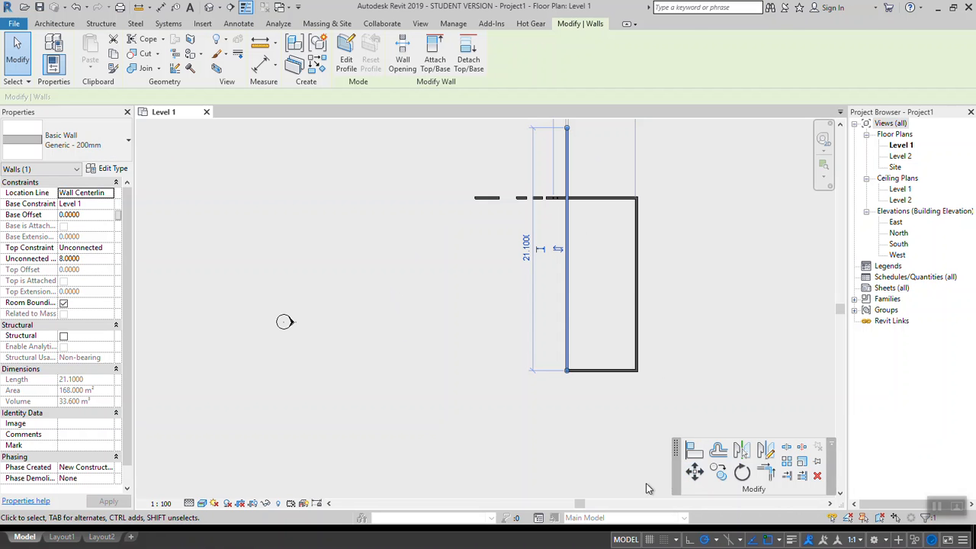
click(615, 432)
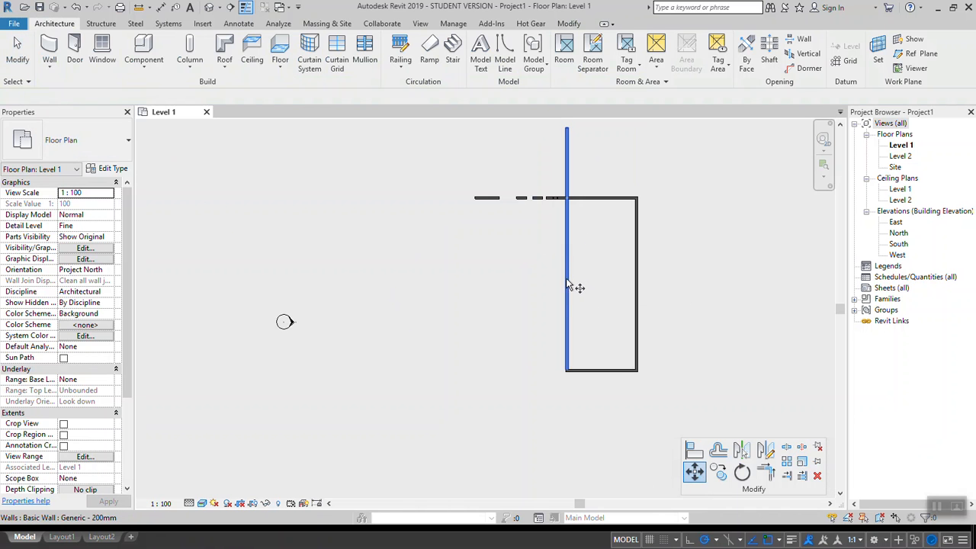
Step: Move the left wall with Disjoin on and Constrain off, down and left to about 23.5 m from the right wall and 4.4 m below the top wall
key(Return)
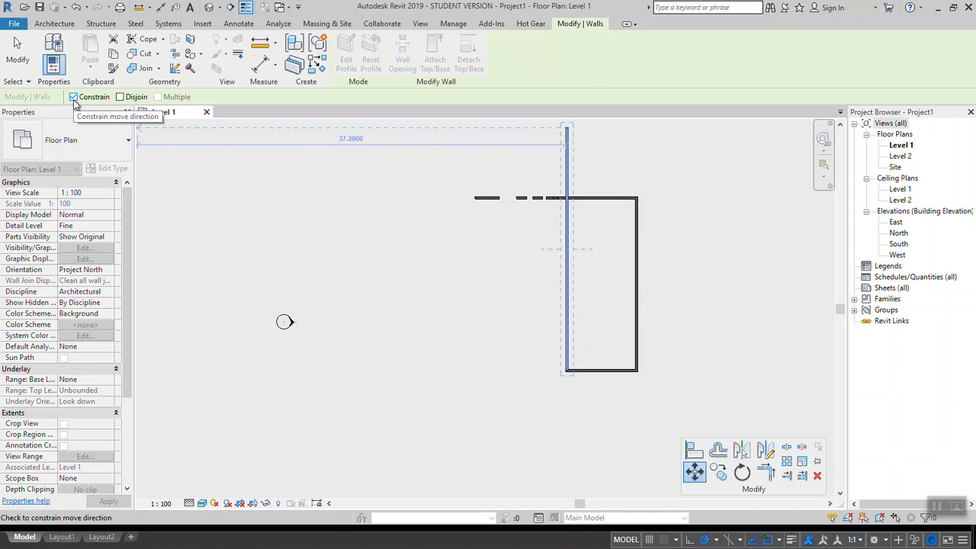
click(120, 97)
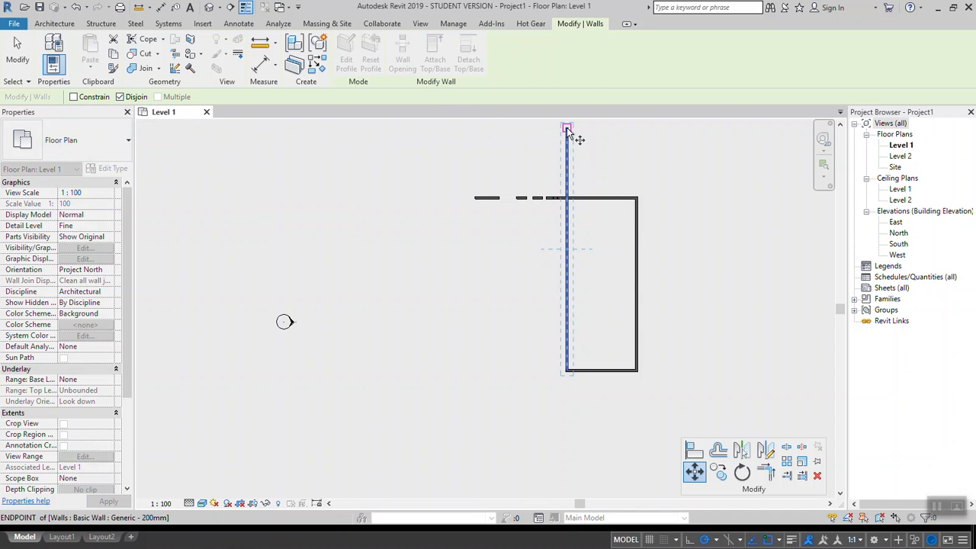
click(568, 129)
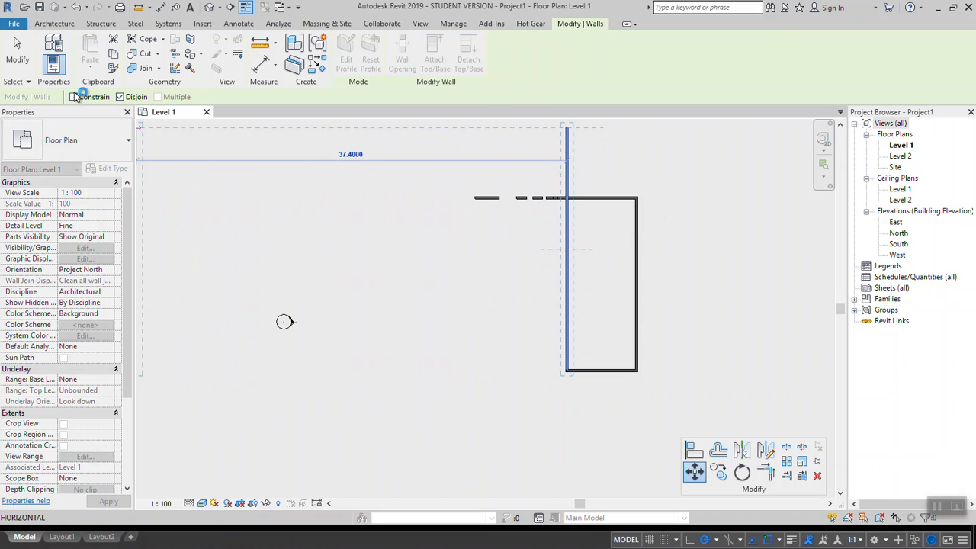
click(373, 238)
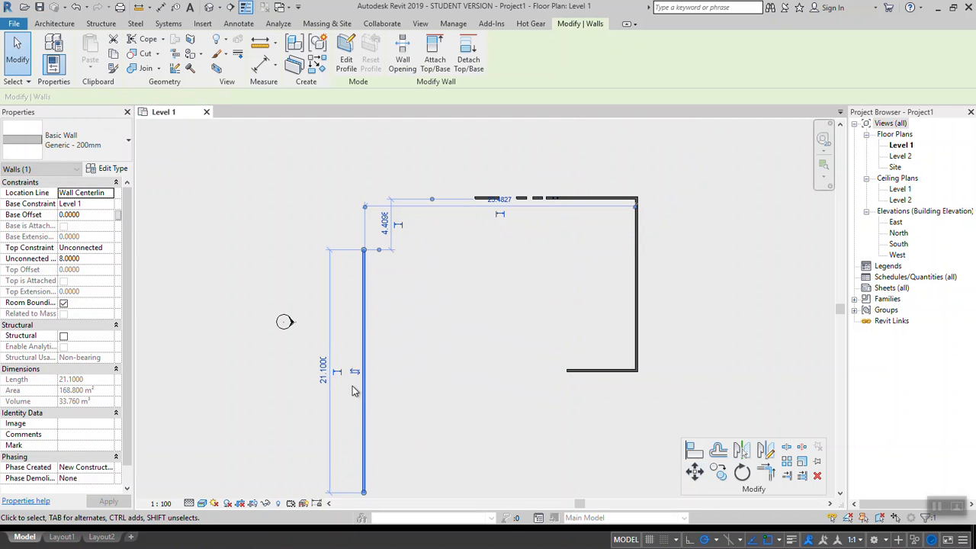
Step: Delete the detached vertical wall and the short split wall pieces at the left end of the top wall
scroll(542, 236, down, 2)
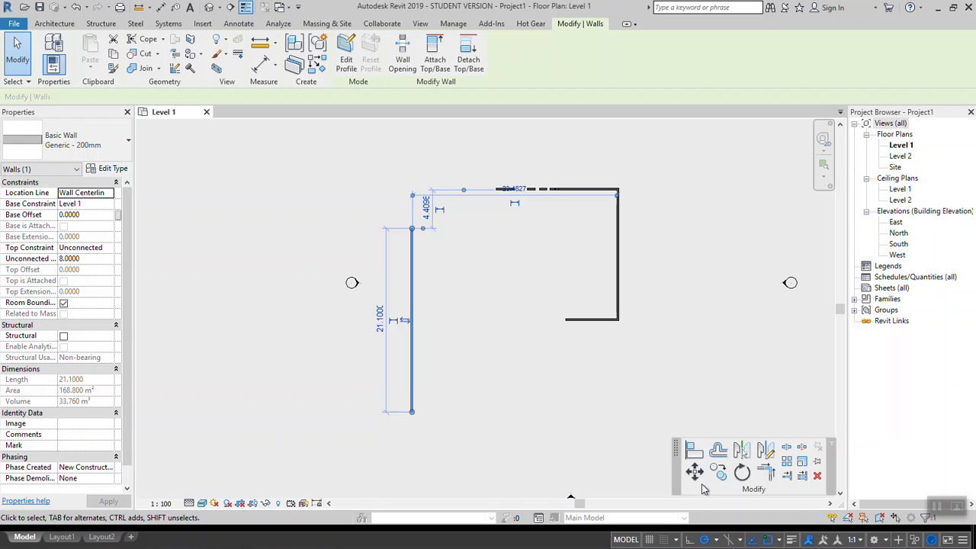
drag(476, 279, 372, 345)
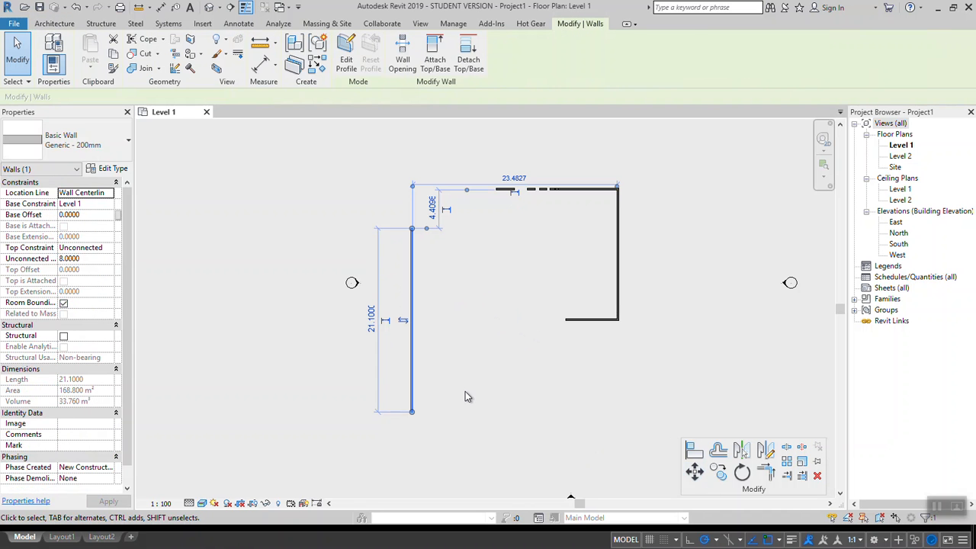
key(Delete)
scroll(540, 176, up, 3)
drag(408, 155, 596, 257)
key(Delete)
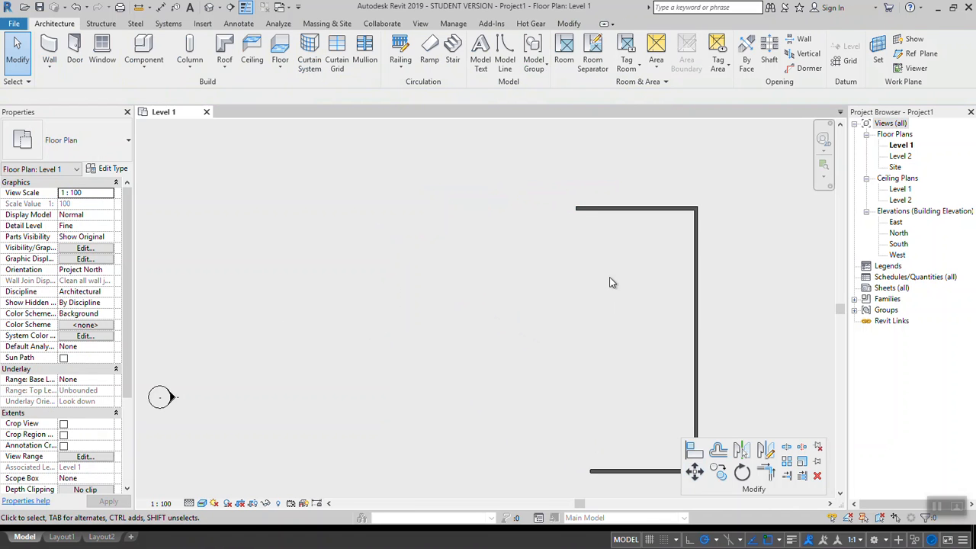
Step: Copy the bottom horizontal wall from its right endpoint to about 11.9 m left and 6.7 m up, with Constrain off
click(723, 474)
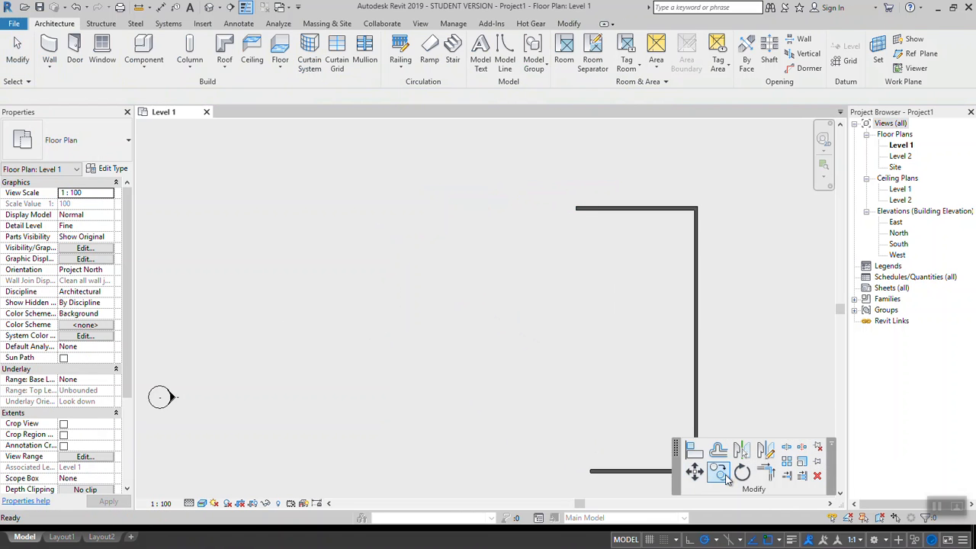
click(723, 474)
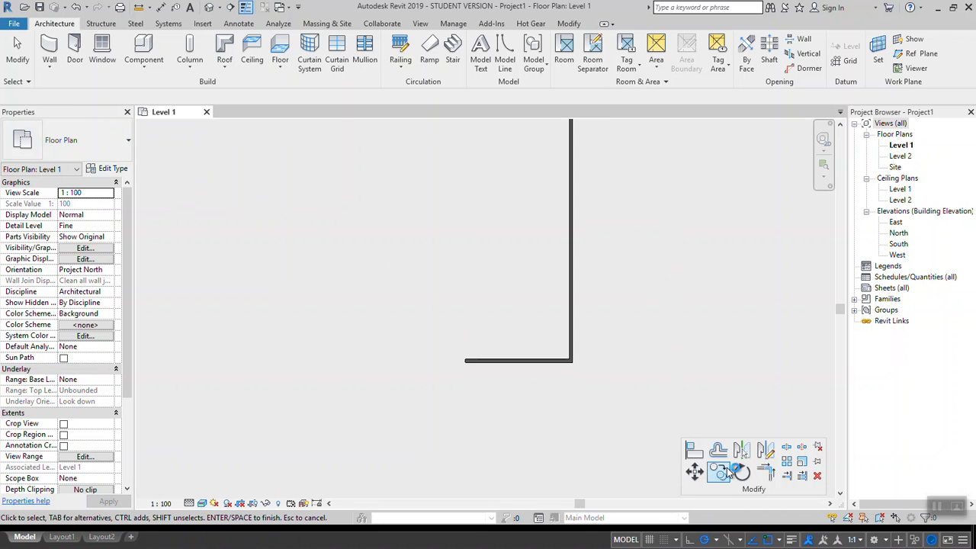
click(509, 361)
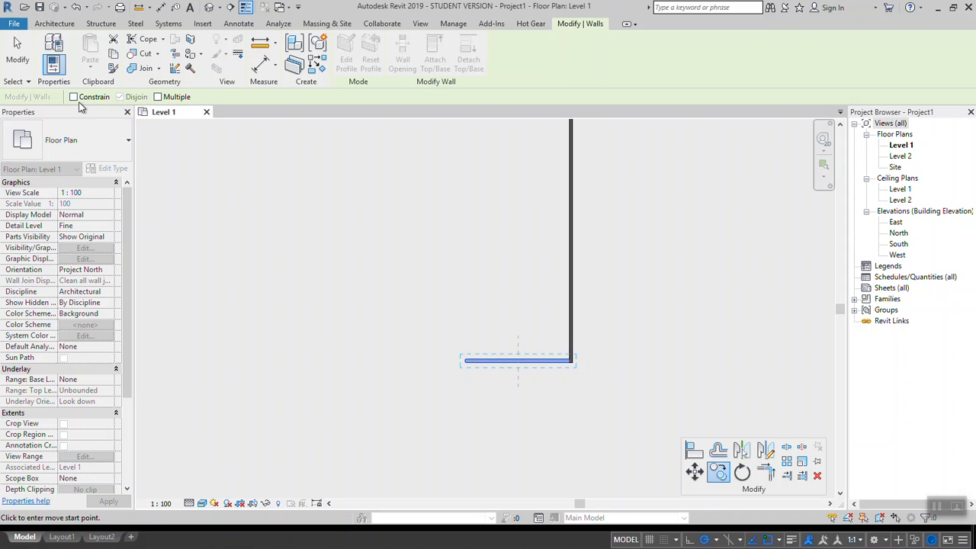
click(571, 362)
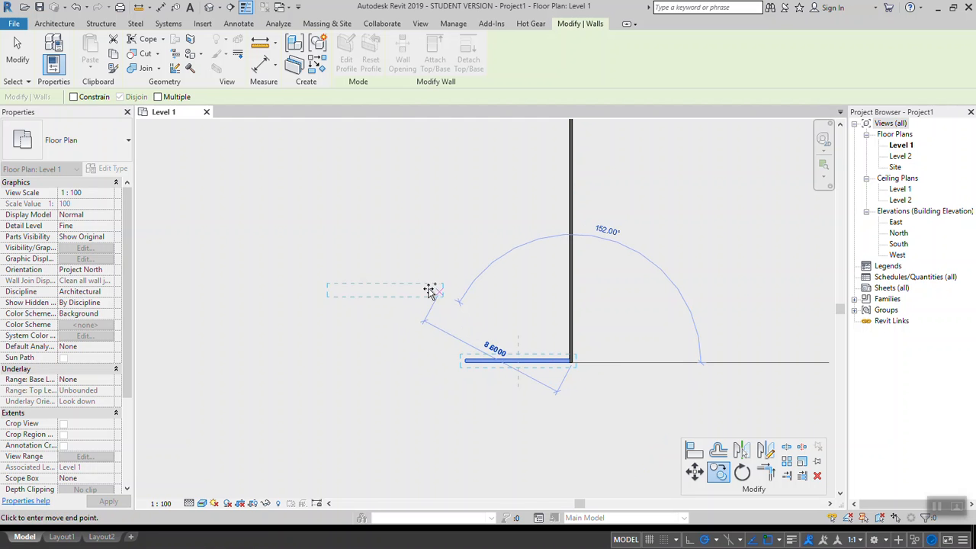
click(363, 240)
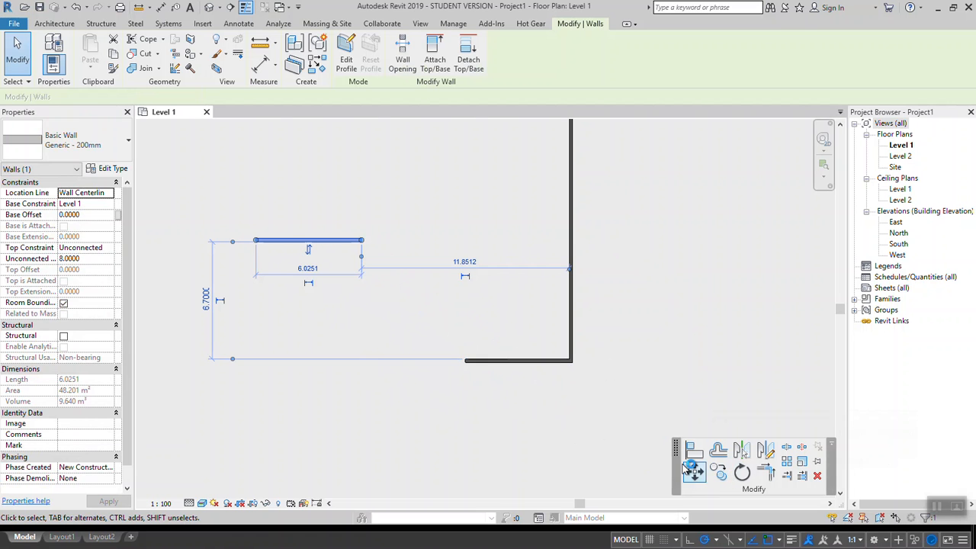
click(556, 367)
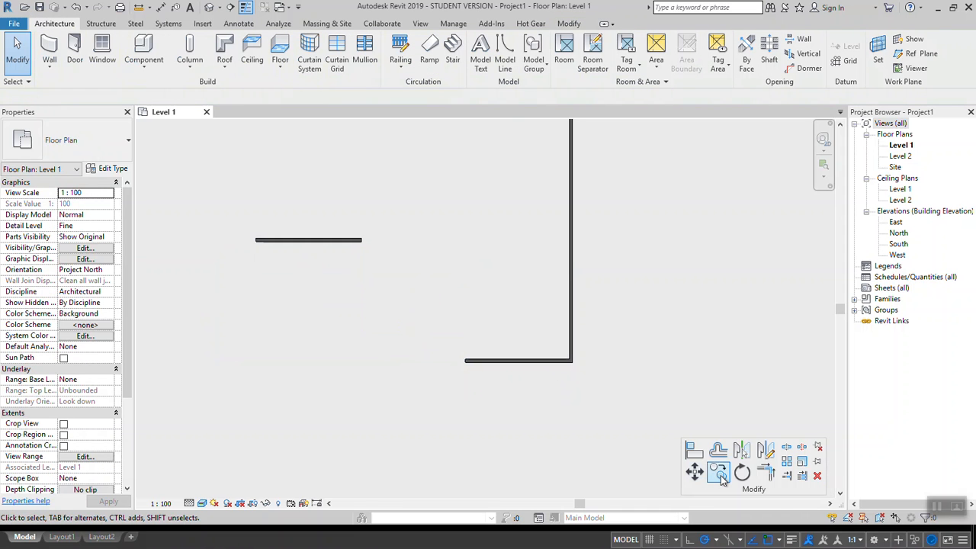
Step: Copy the bottom horizontal wall about 14.3 m horizontally to the left from its right endpoint with Constrain enabled
click(721, 473)
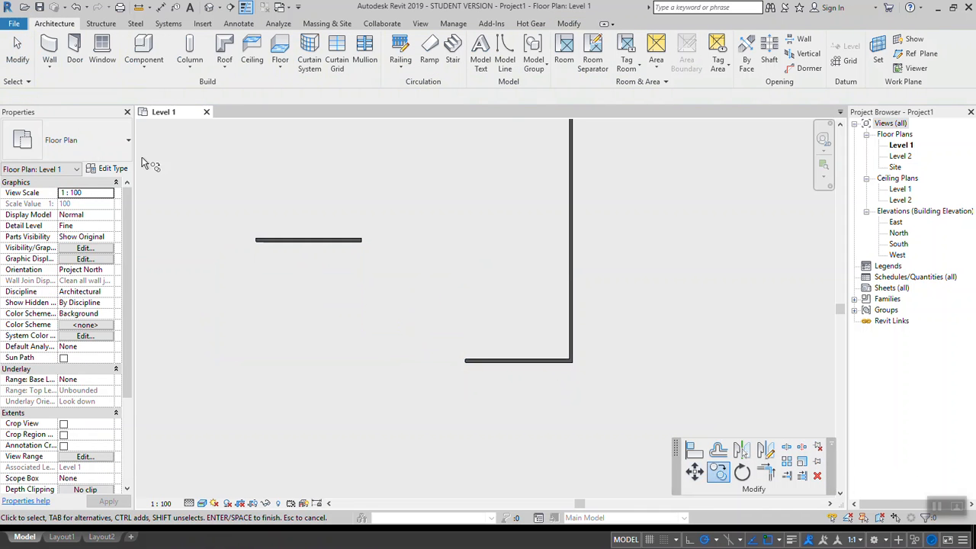
click(503, 362)
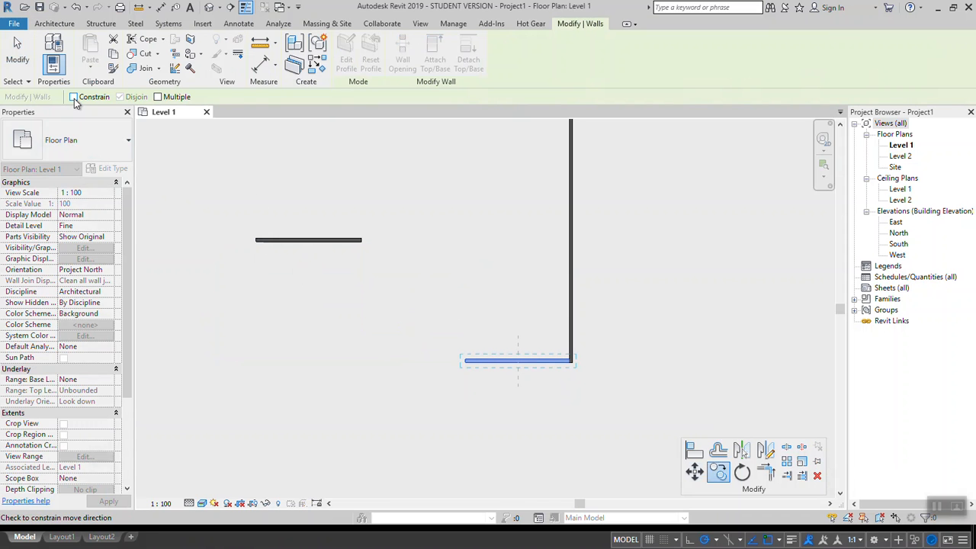
click(575, 363)
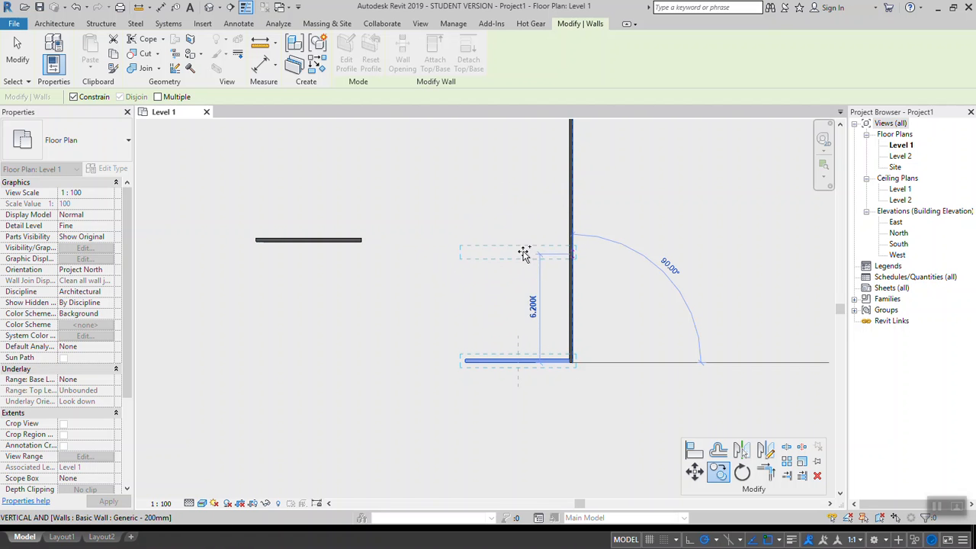
click(326, 356)
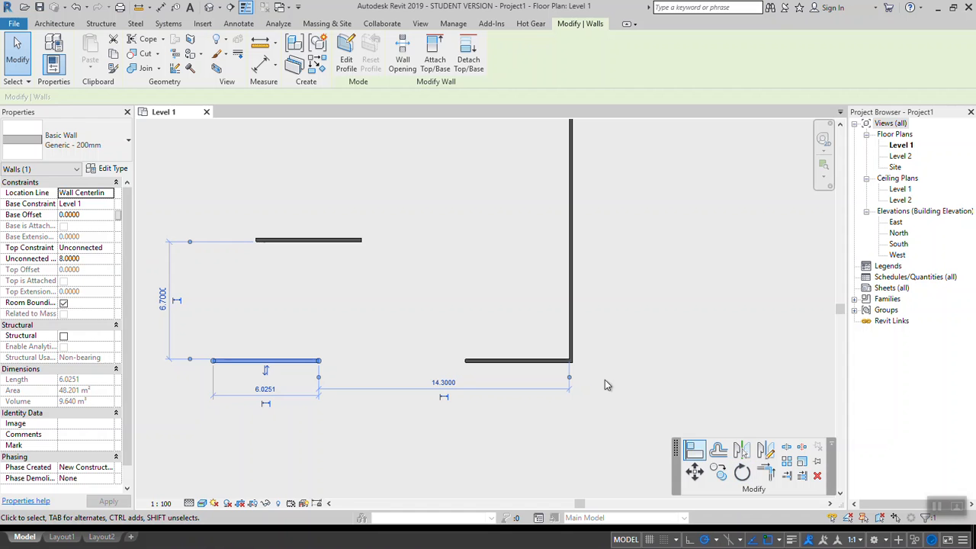
click(662, 357)
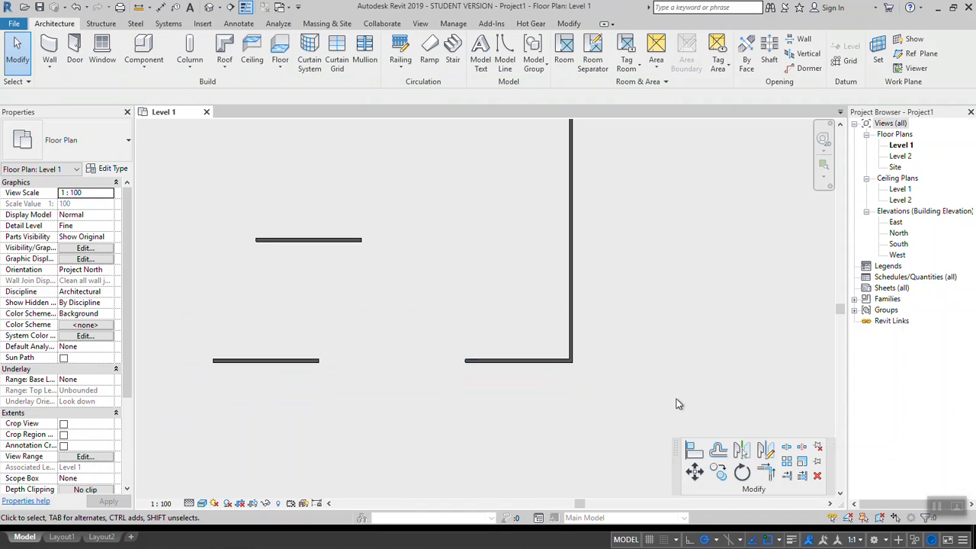
Step: Copy the bottom horizontal wall four times upward along the right vertical wall with Constrain and Multiple enabled, and end the Copy tool
click(720, 477)
click(543, 363)
key(Return)
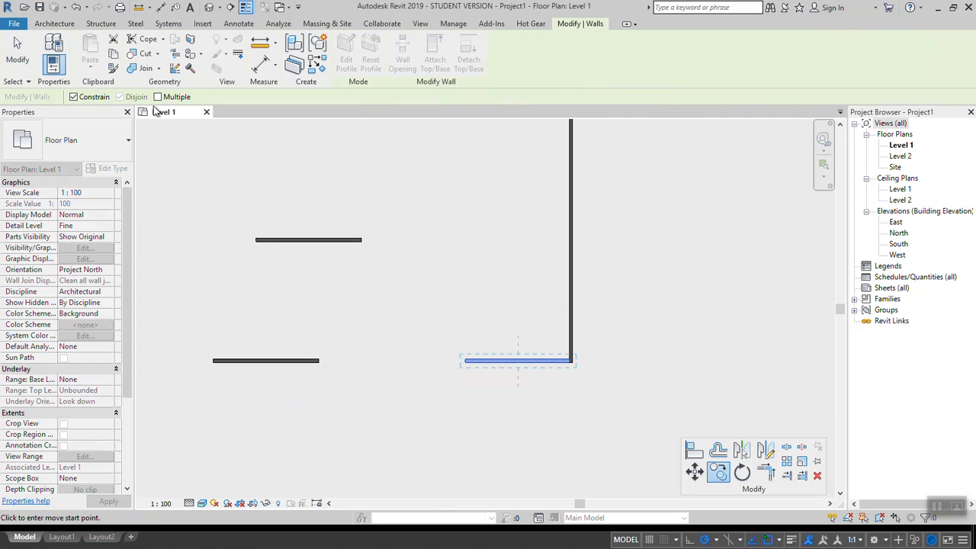
click(159, 98)
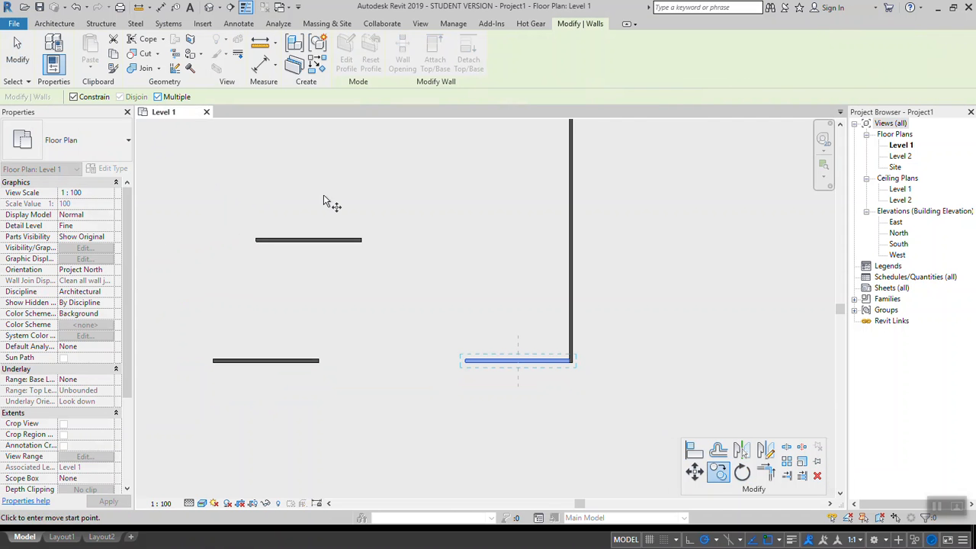
click(570, 363)
click(570, 296)
click(562, 230)
click(565, 177)
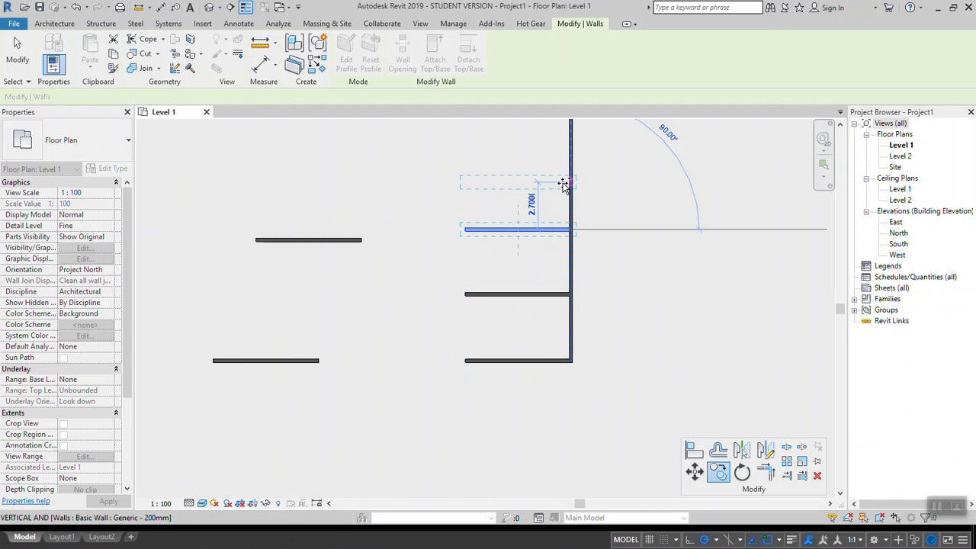
click(565, 133)
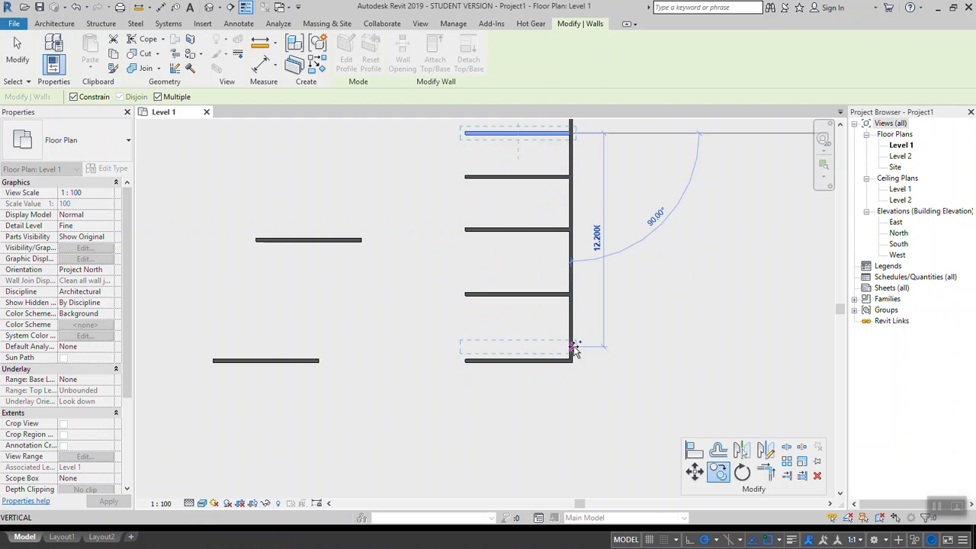
scroll(575, 314, up, 1)
middle_drag(575, 314, 601, 395)
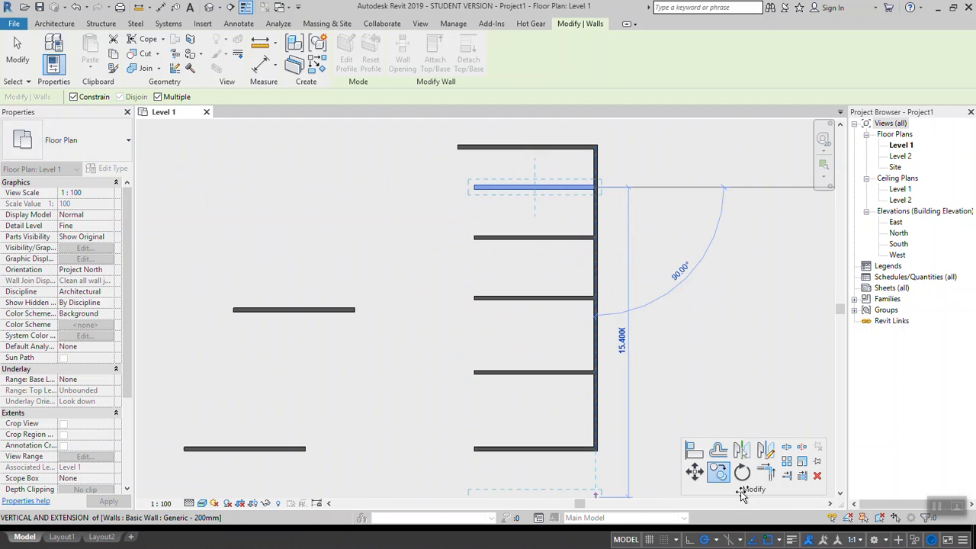
key(Escape)
scroll(499, 229, down, 2)
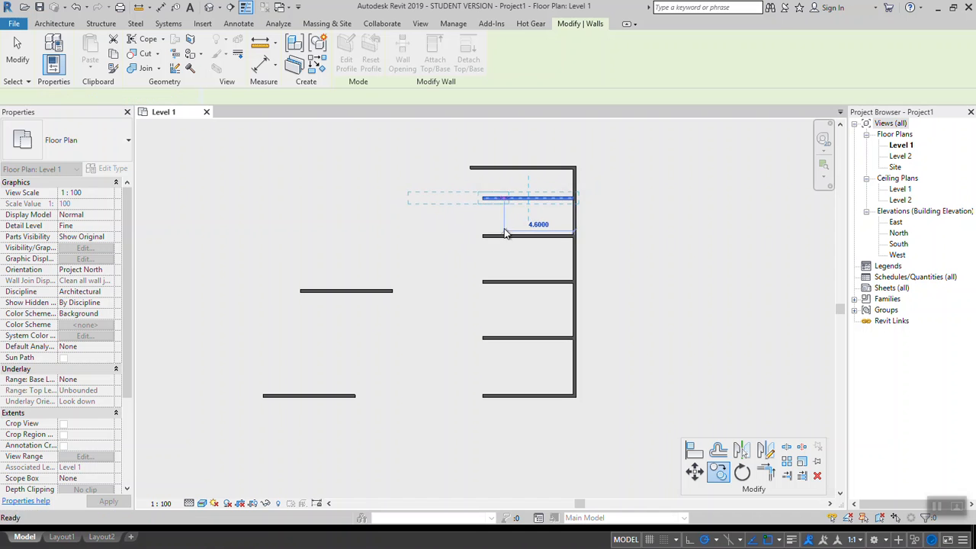
key(Escape)
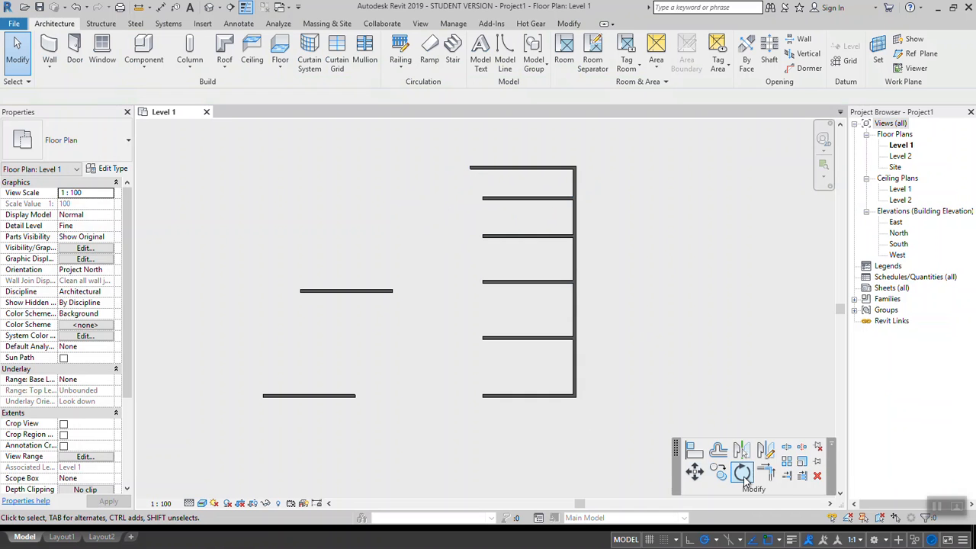
Step: Try rotating the detached horizontal wall left of the stacked walls by 60° about its center, and undo the rotation
click(744, 473)
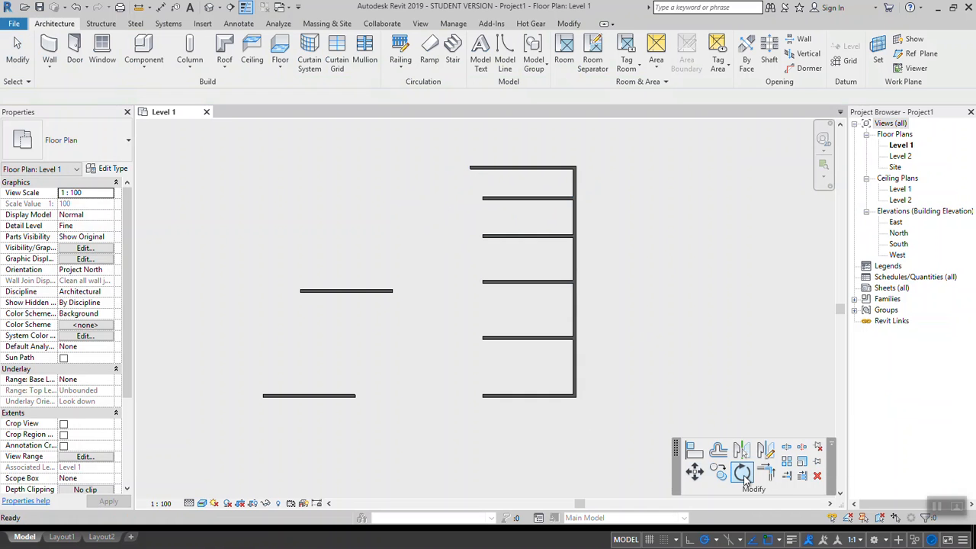
click(372, 298)
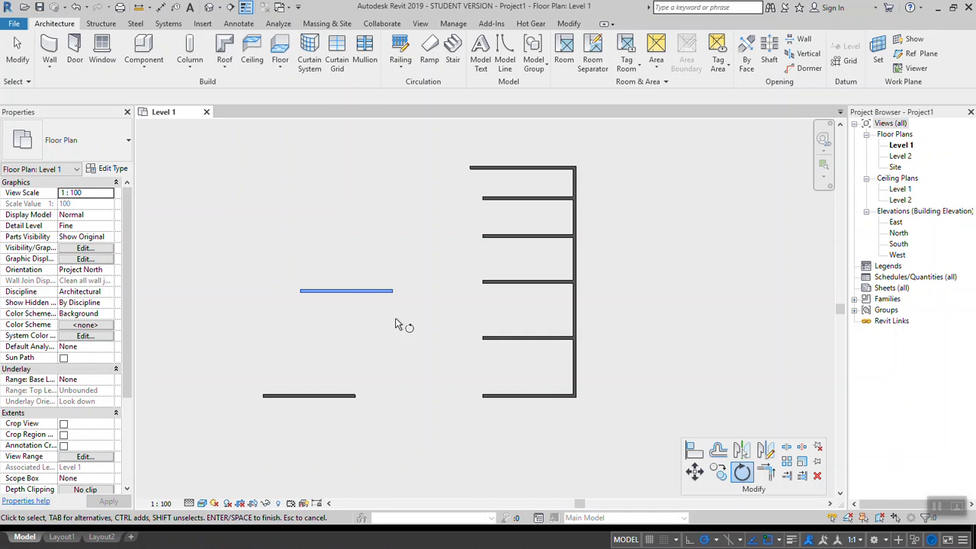
key(Return)
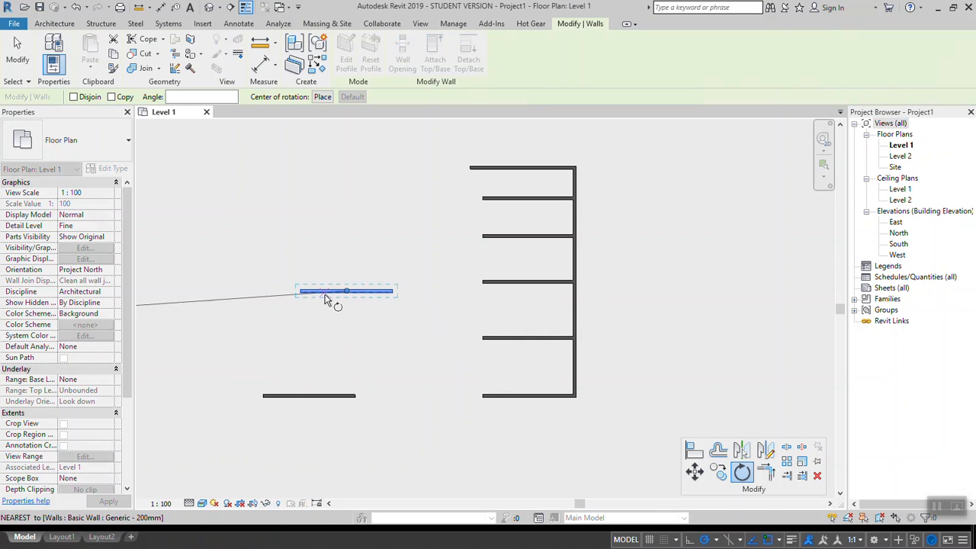
scroll(326, 301, up, 2)
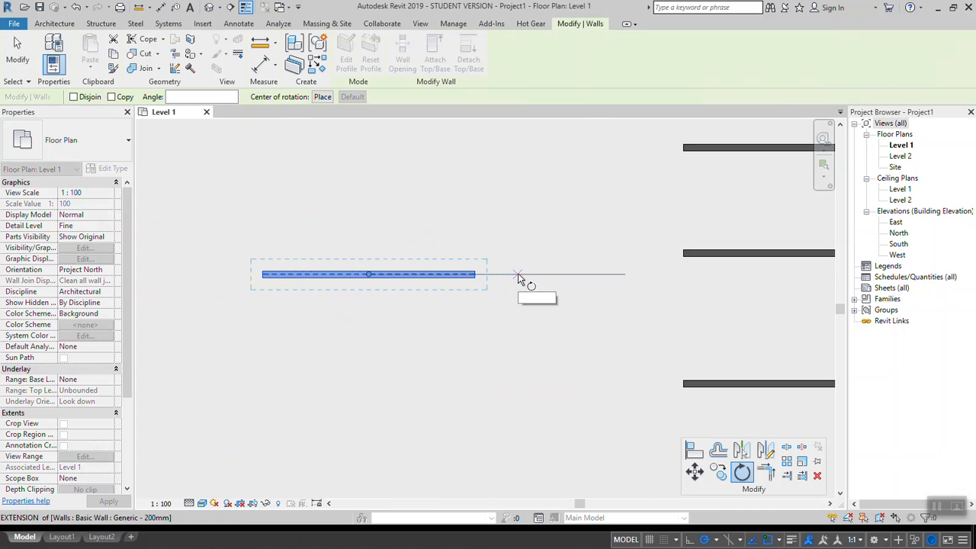
click(518, 275)
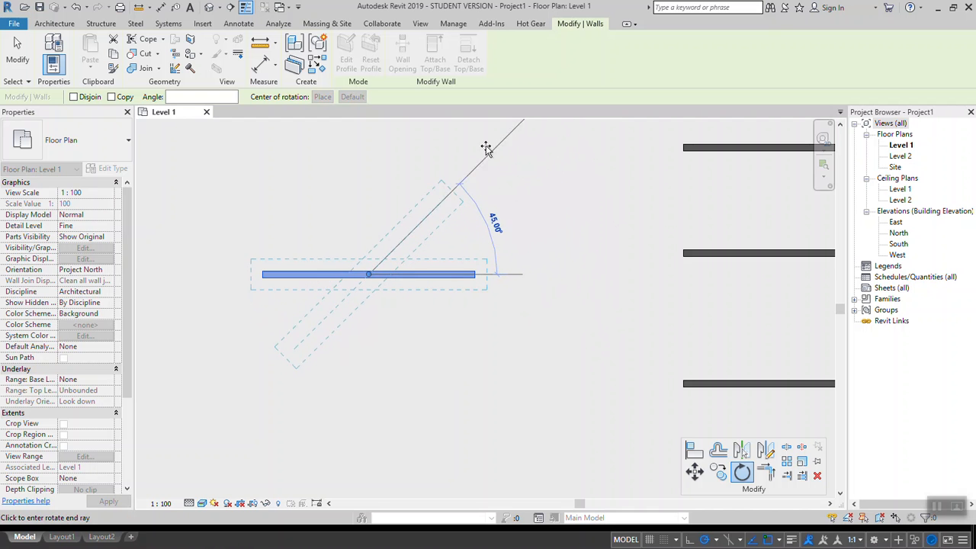
click(202, 97)
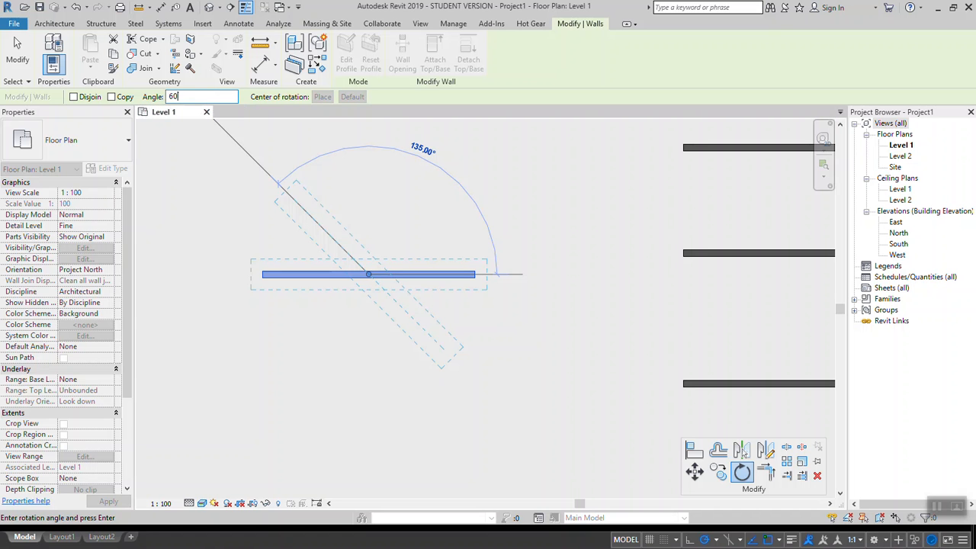
text(60)
key(Return)
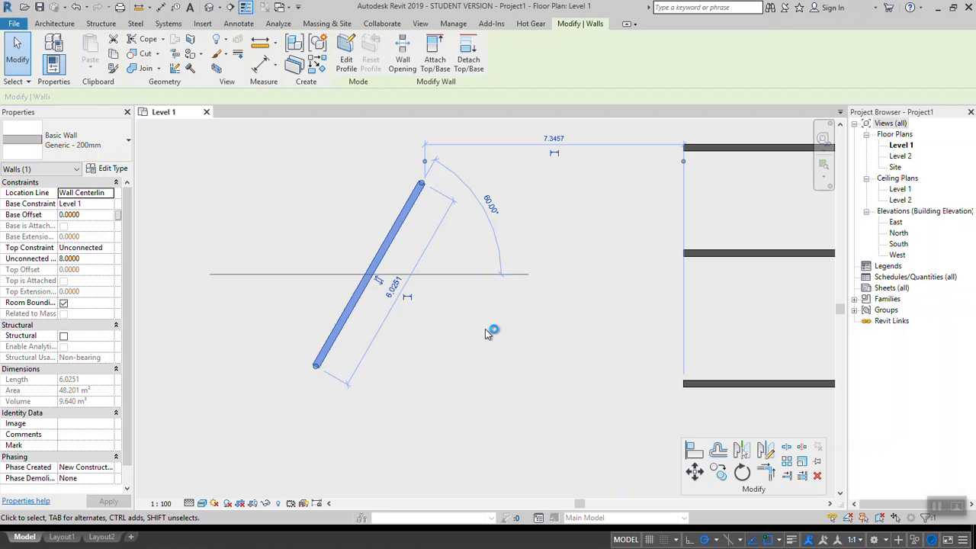
key(ctrl+z)
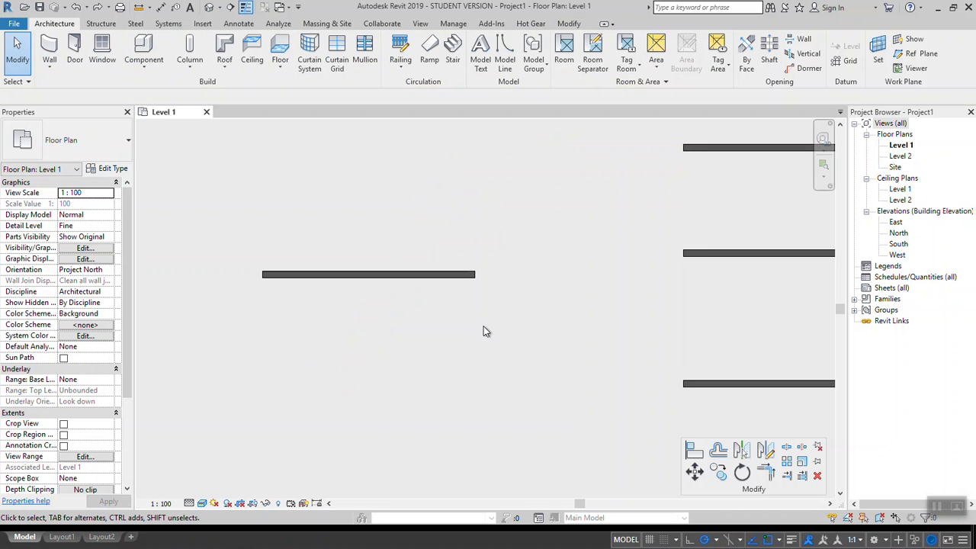
Step: Rotate a copy of the detached horizontal wall 30° counterclockwise about its center with Copy enabled
click(742, 473)
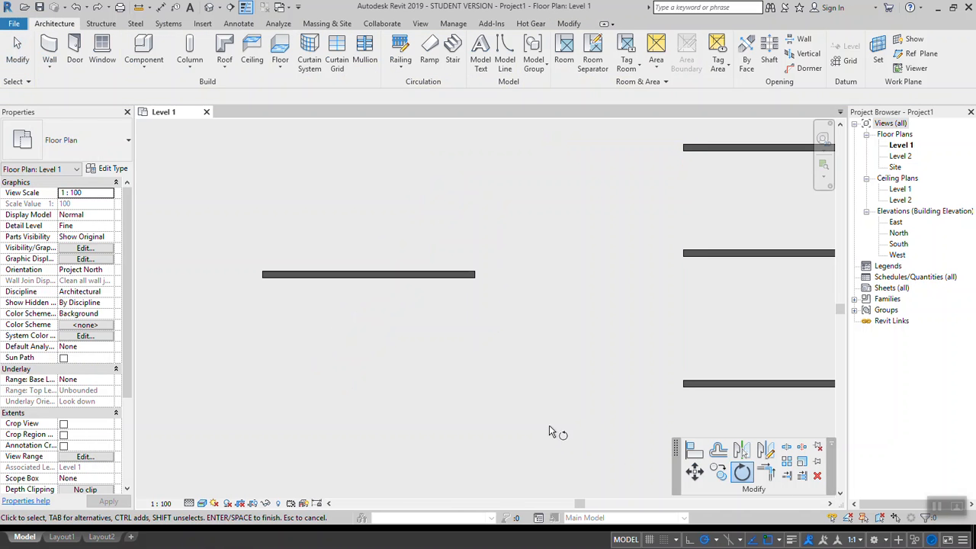
click(425, 276)
key(Return)
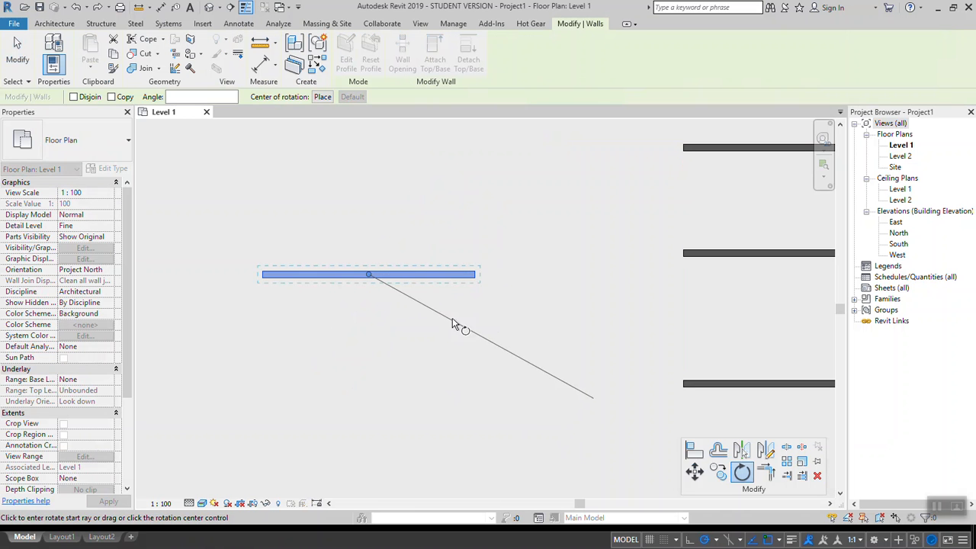
click(113, 98)
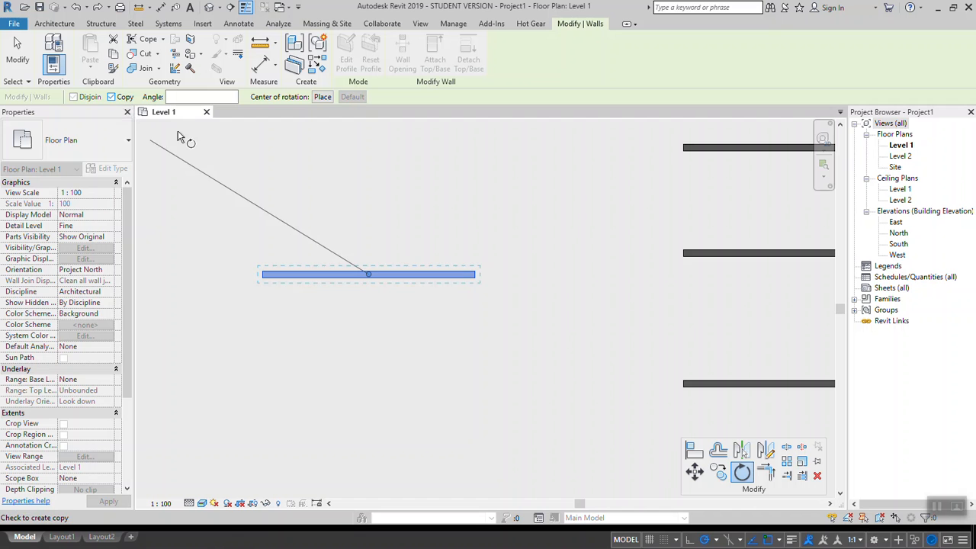
click(482, 276)
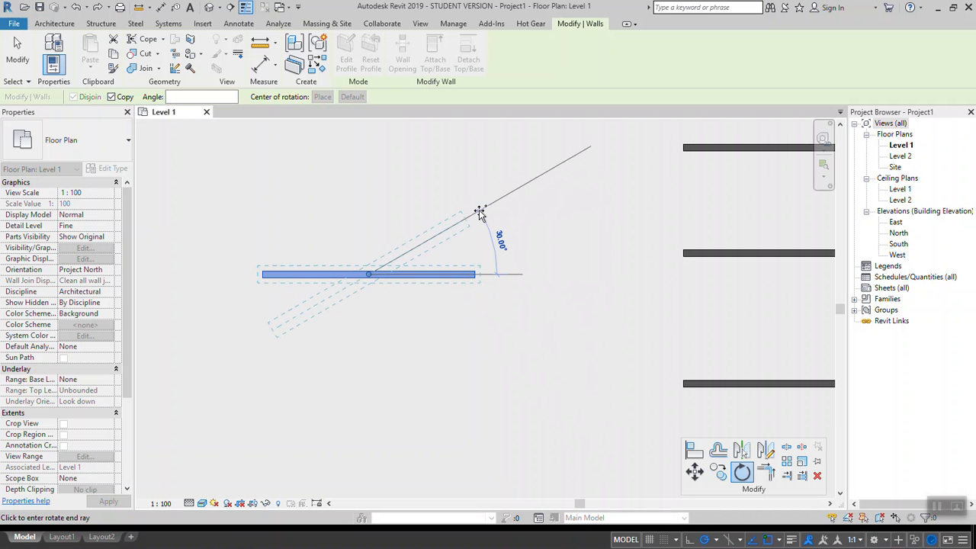
click(480, 213)
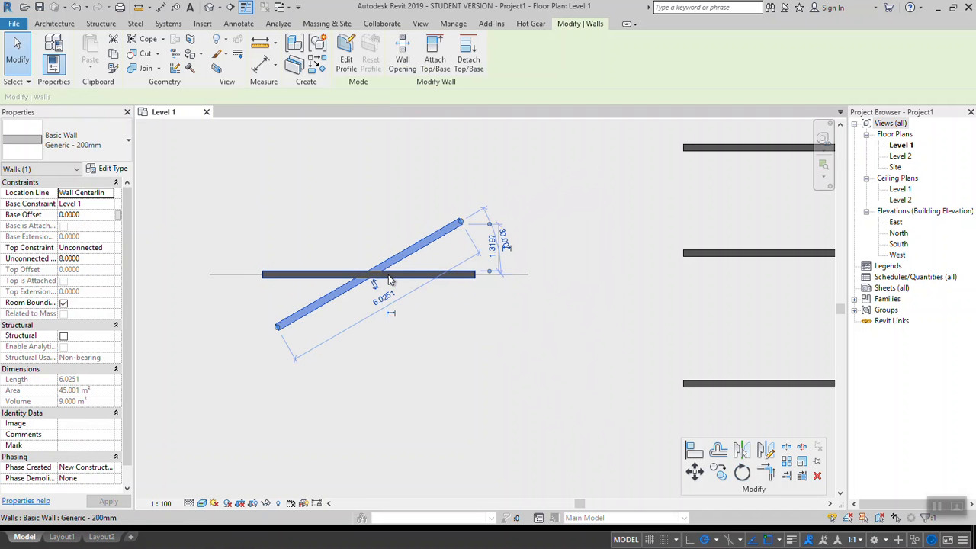
Step: Rotate a copy of the 30° wall another 30° counterclockwise about its center
click(742, 472)
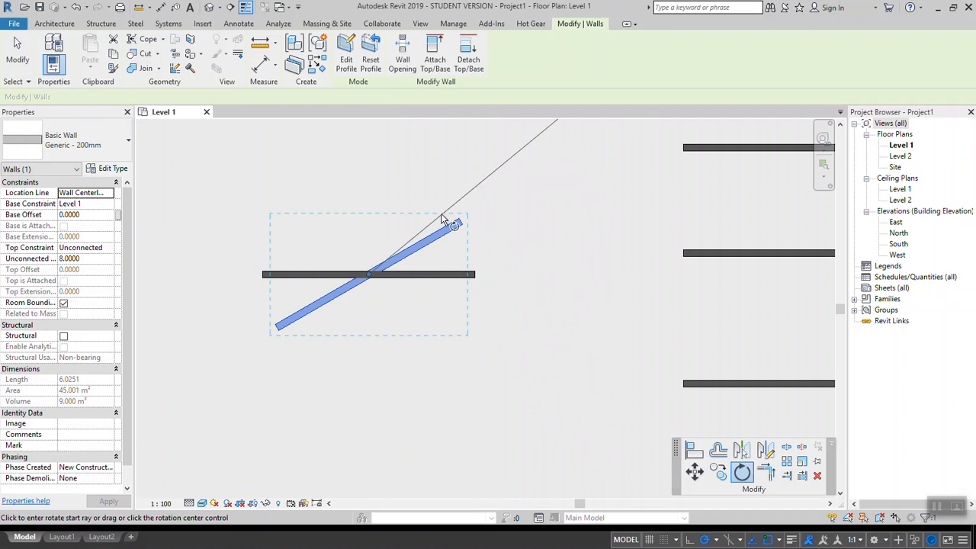
click(112, 97)
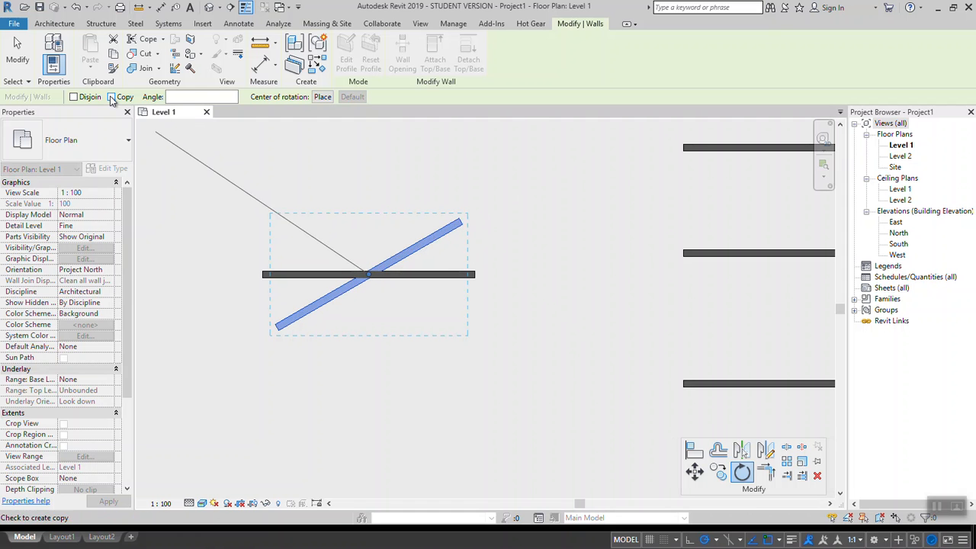
click(461, 218)
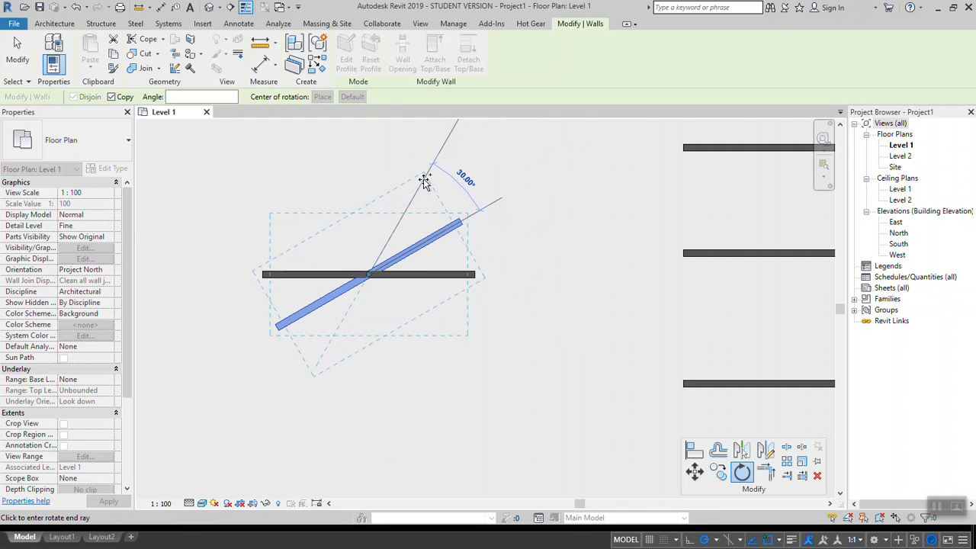
click(425, 181)
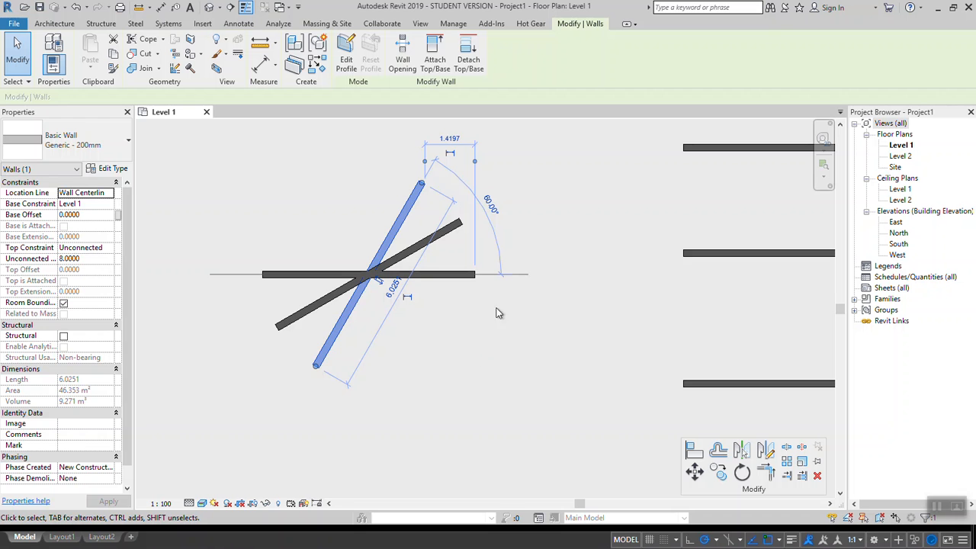
Step: Rotate a copy of the 60° wall counterclockwise about its center to the vertical direction
click(742, 473)
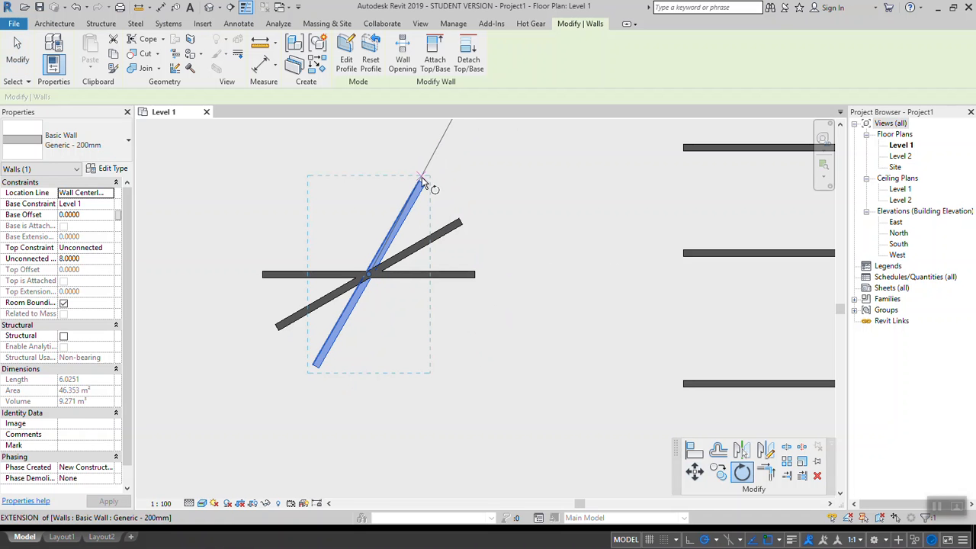
click(425, 181)
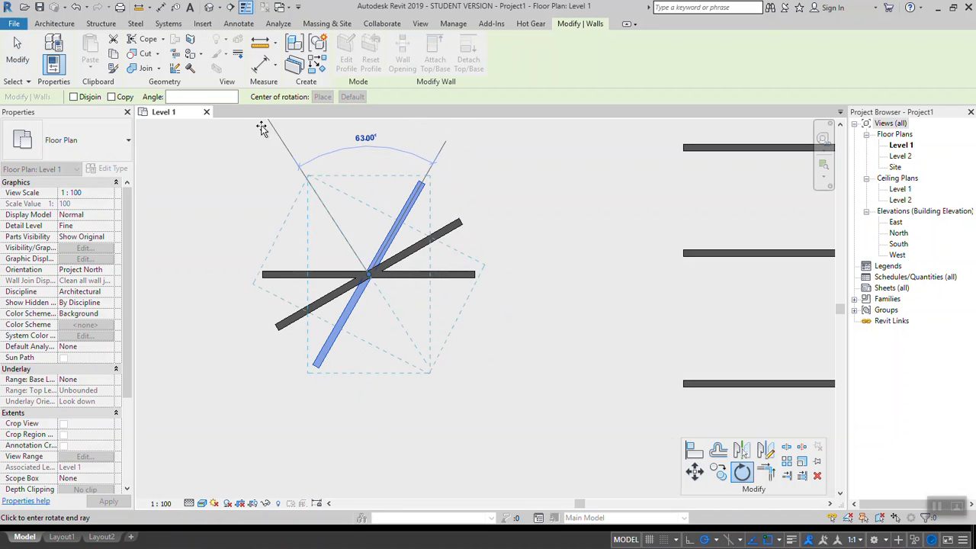
click(112, 98)
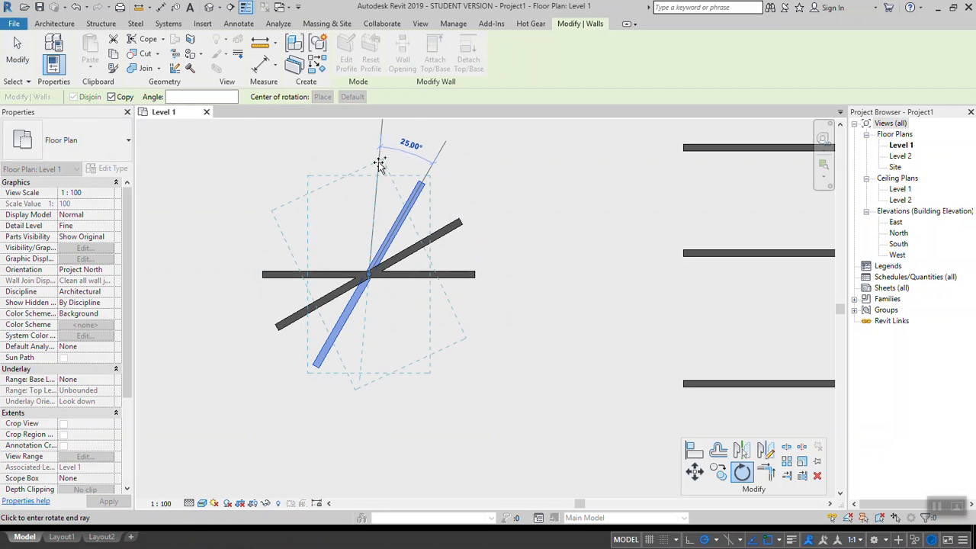
click(371, 160)
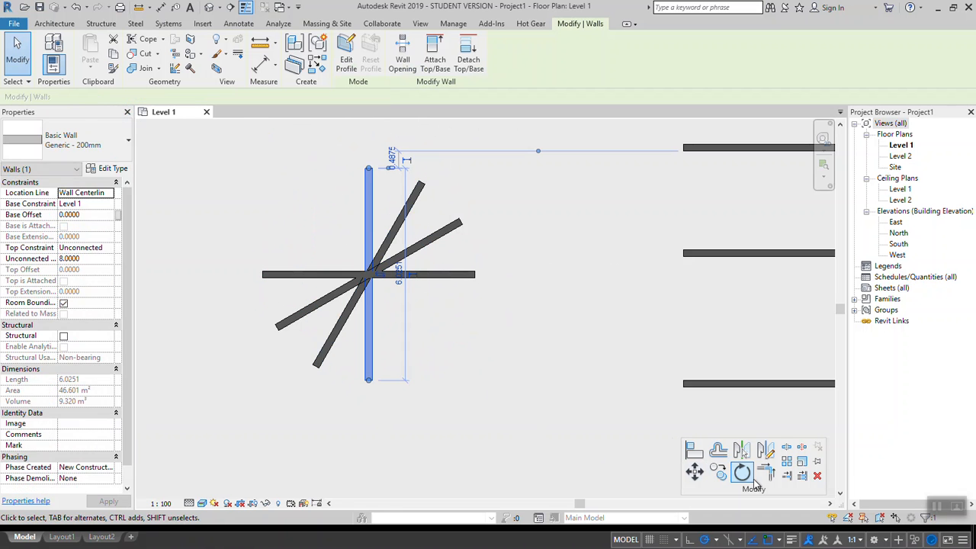
Step: Copy the vertical wall about 0.1 m to its right, end the Copy tool, and delete the overlapping original wall
click(718, 470)
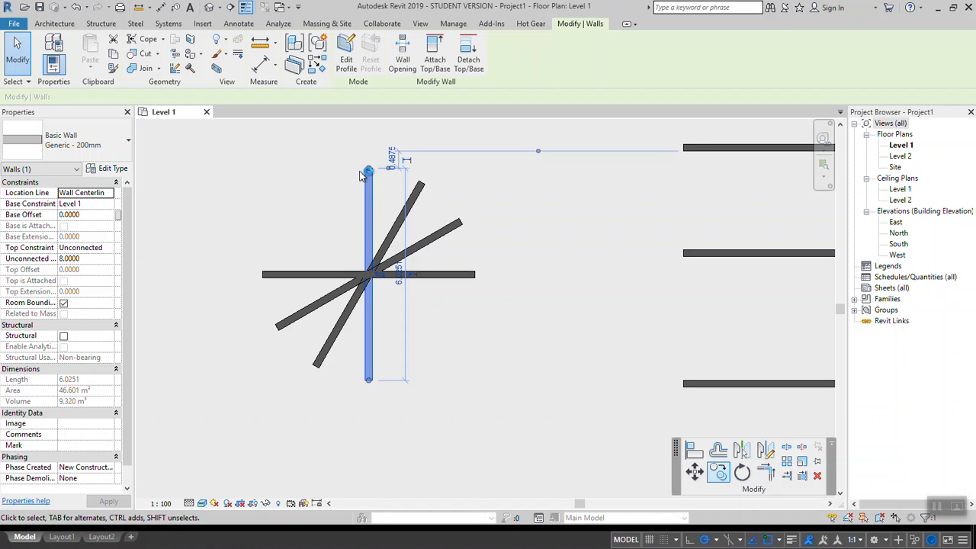
click(721, 482)
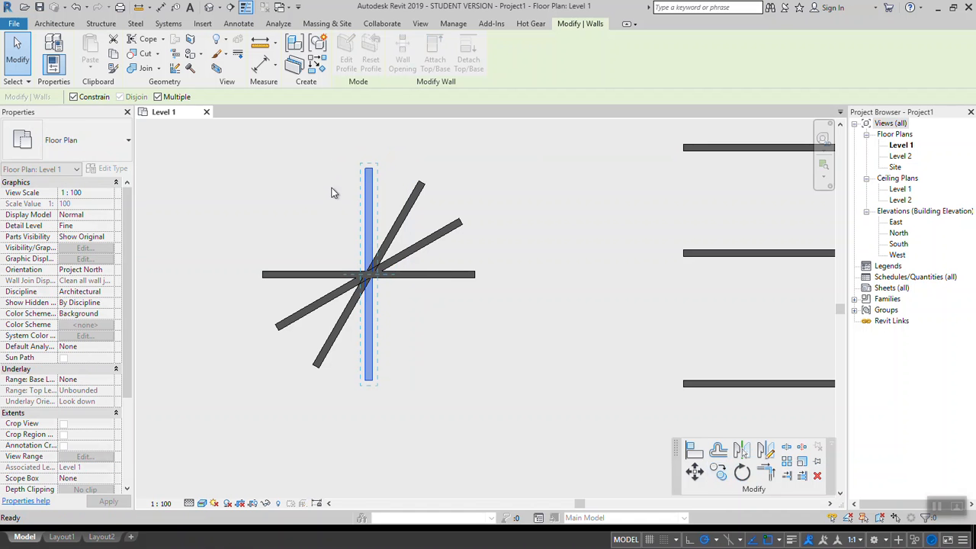
click(370, 169)
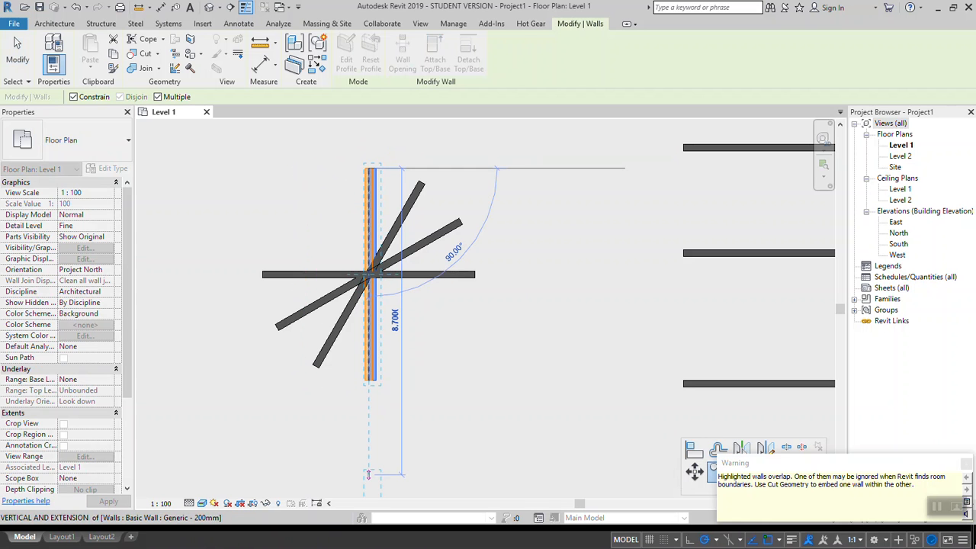
click(966, 465)
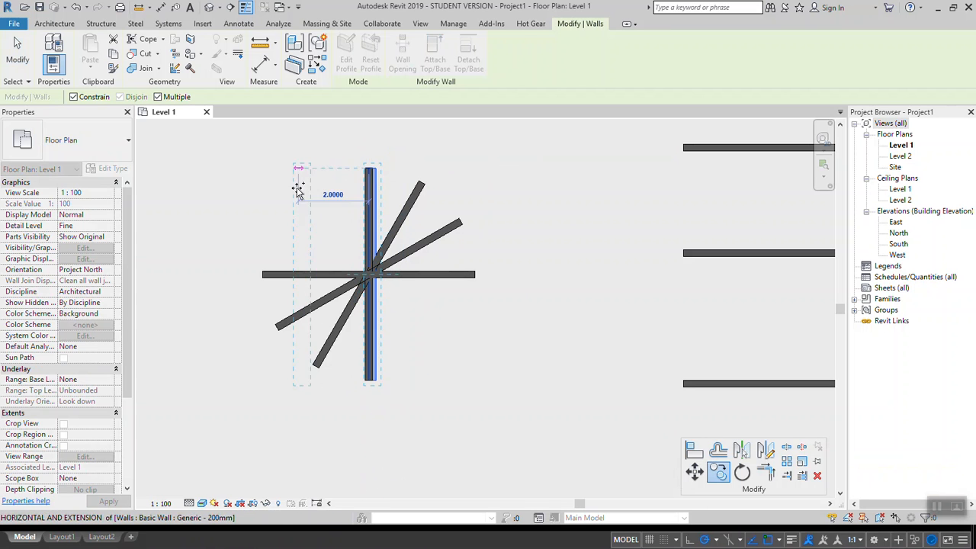
key(Escape)
key(Escape)
click(373, 210)
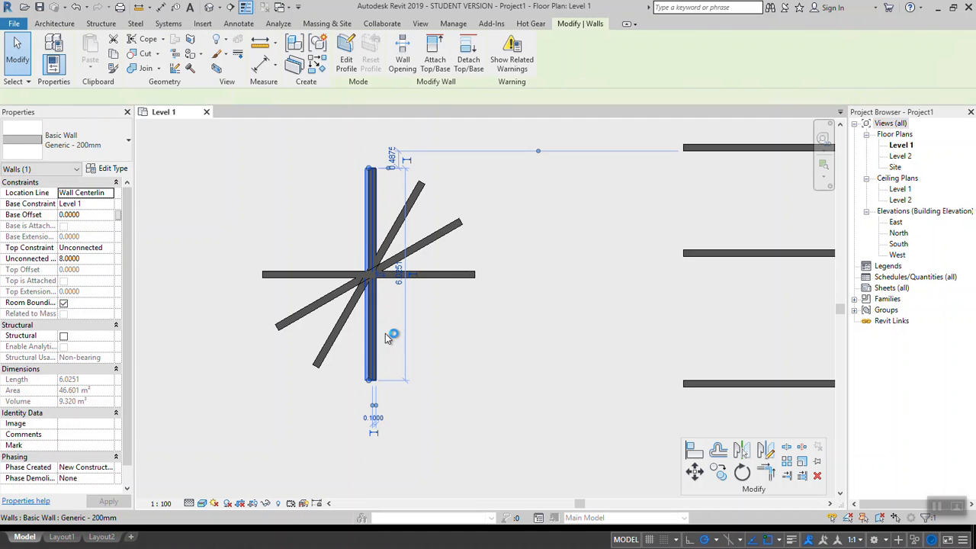
click(351, 384)
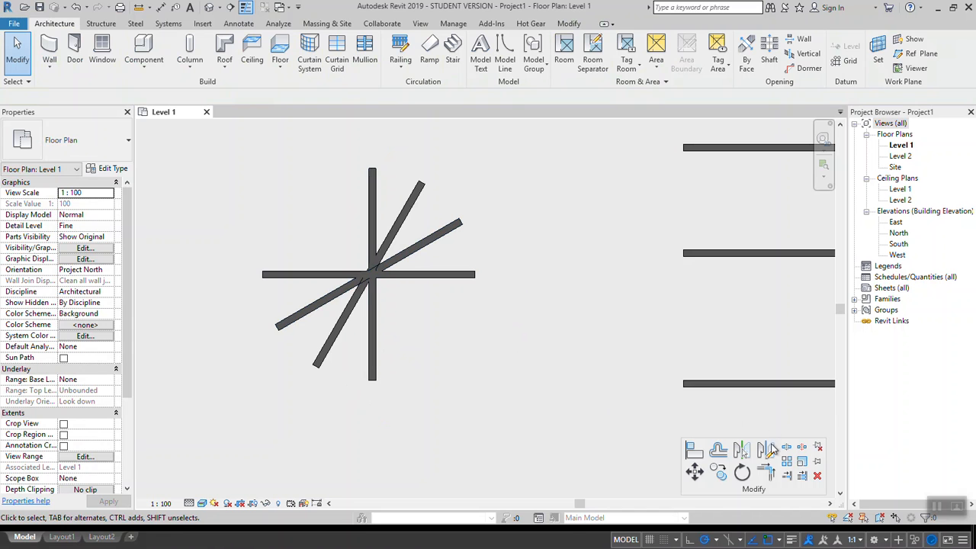
click(742, 472)
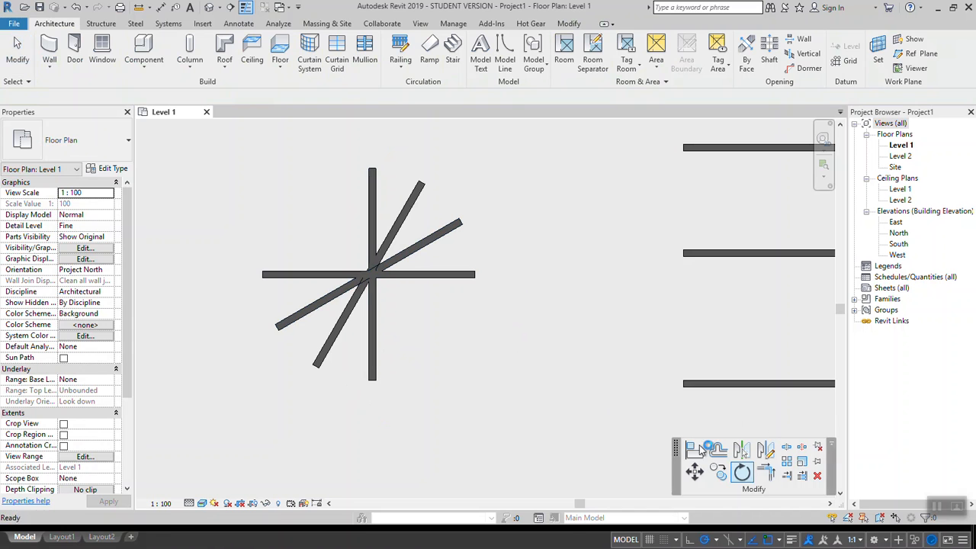
click(367, 213)
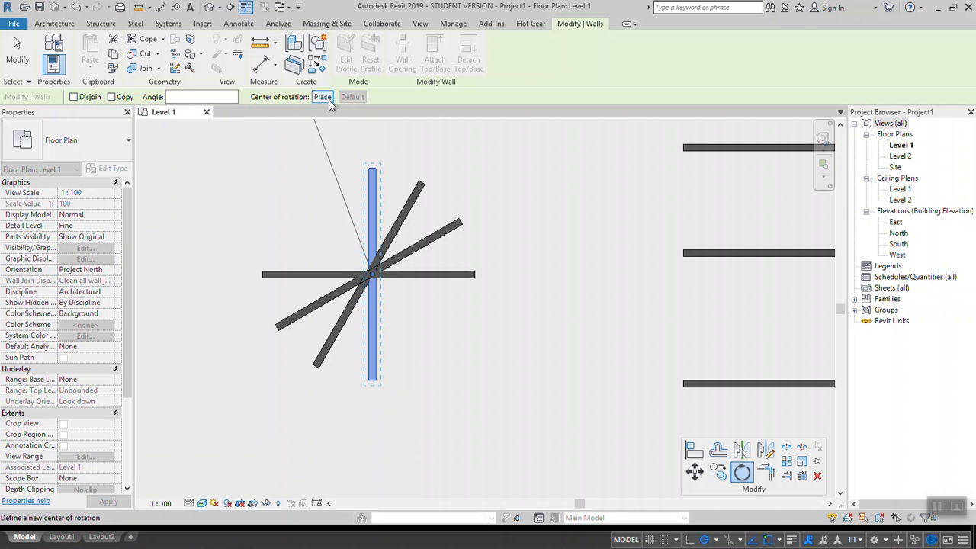
click(318, 100)
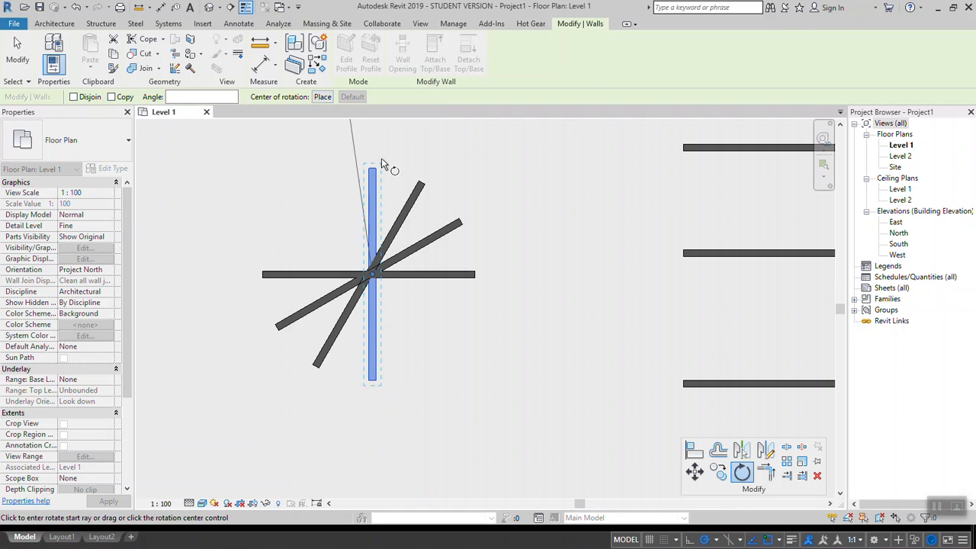
scroll(382, 280, up, 2)
scroll(375, 256, down, 5)
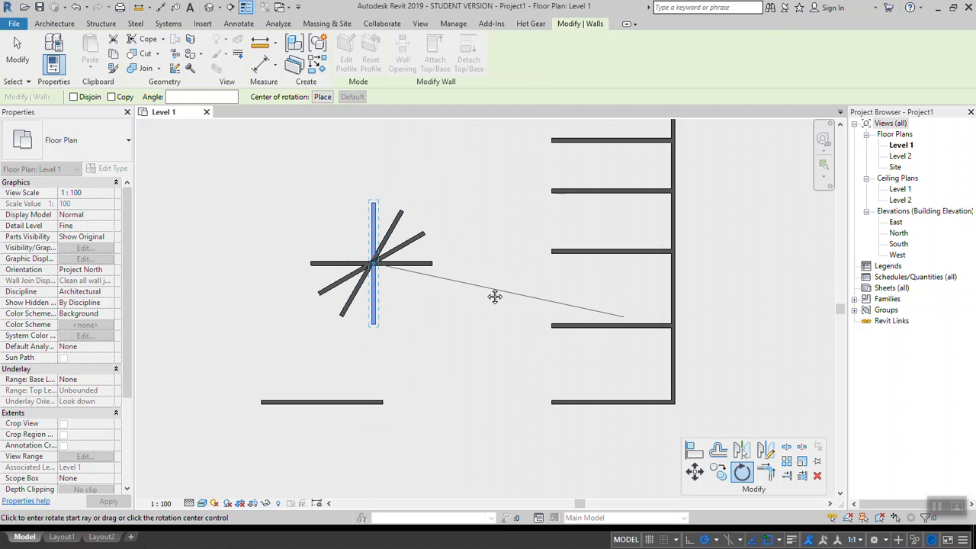
key(Escape)
key(Escape)
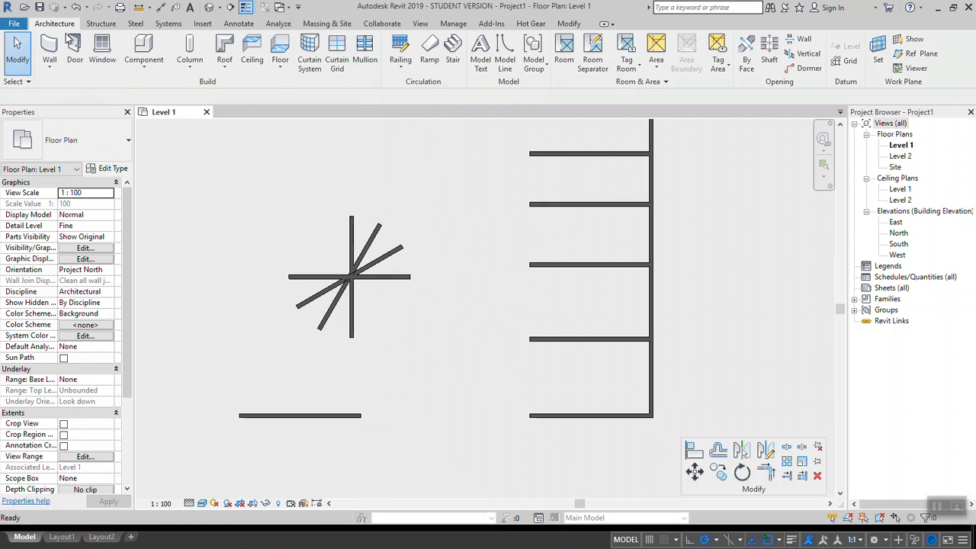
Step: Place one M_Desk 1525 x 762mm component in the open space between the crossing walls and the stacked walls
click(142, 67)
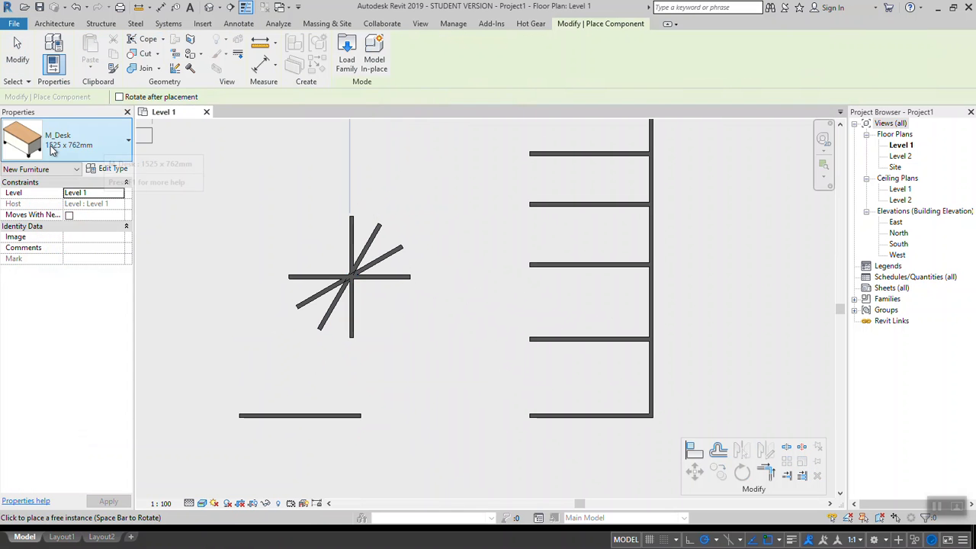
click(468, 340)
scroll(470, 366, up, 5)
key(Escape)
key(Escape)
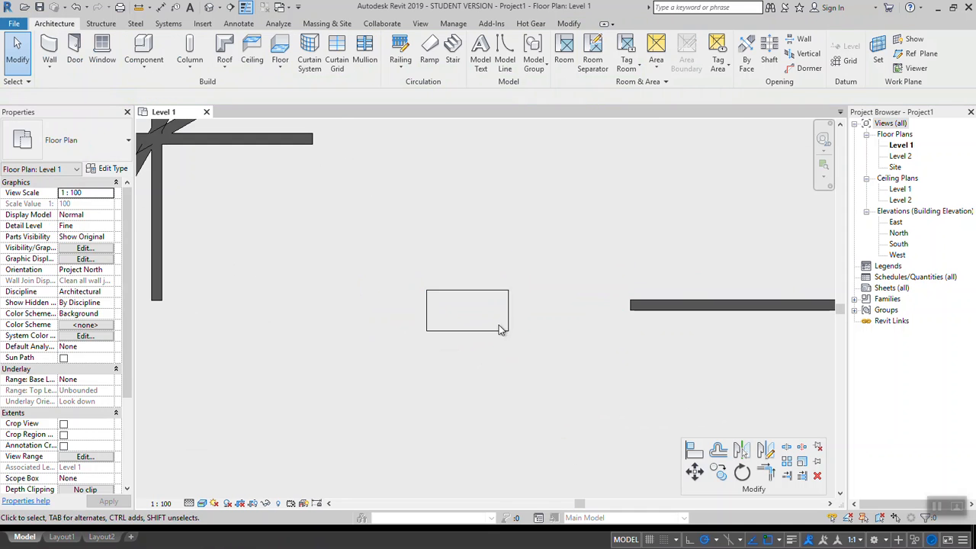
click(742, 473)
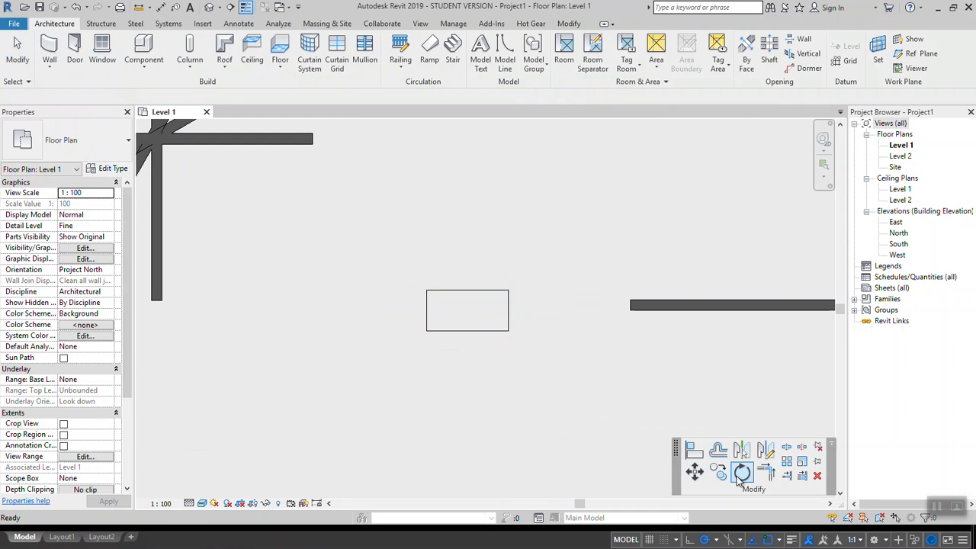
click(496, 333)
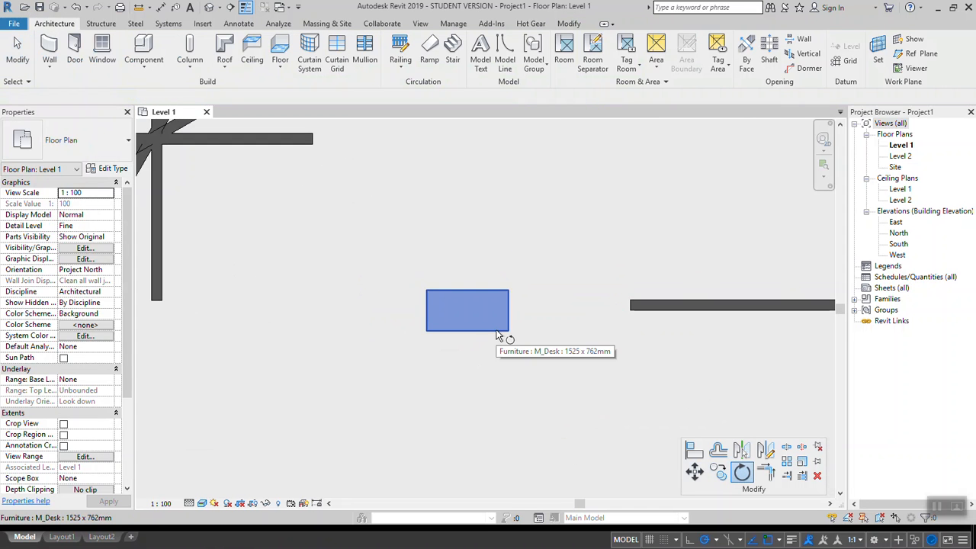
key(Return)
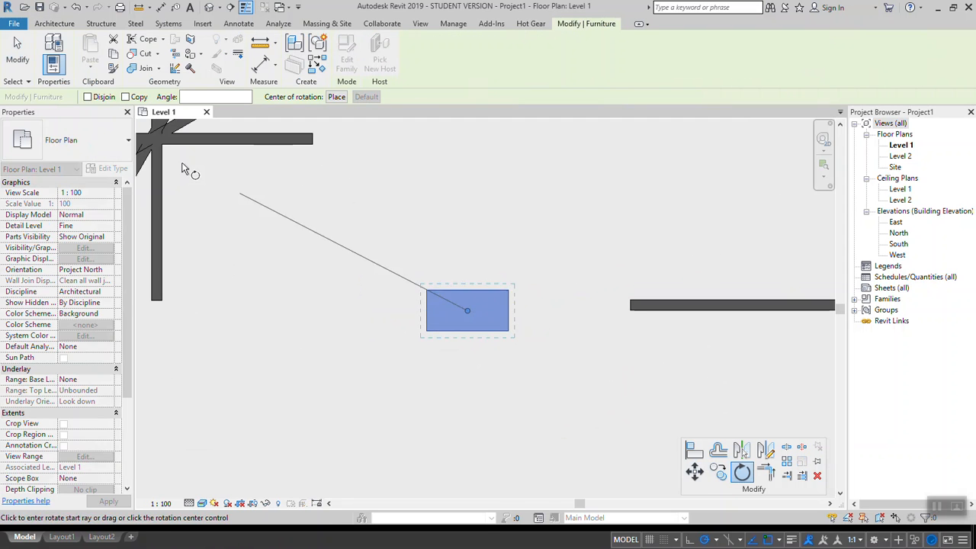
scroll(518, 310, up, 2)
click(520, 309)
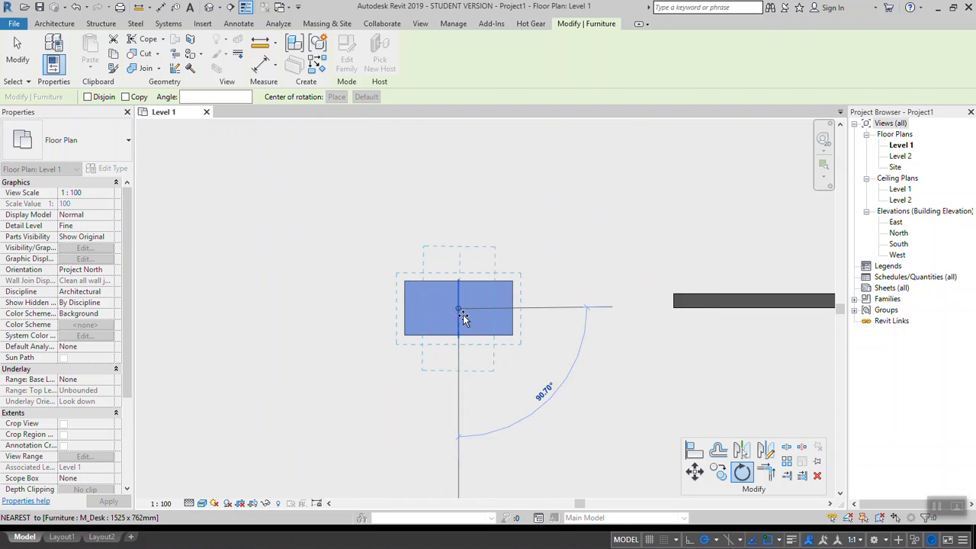
key(Escape)
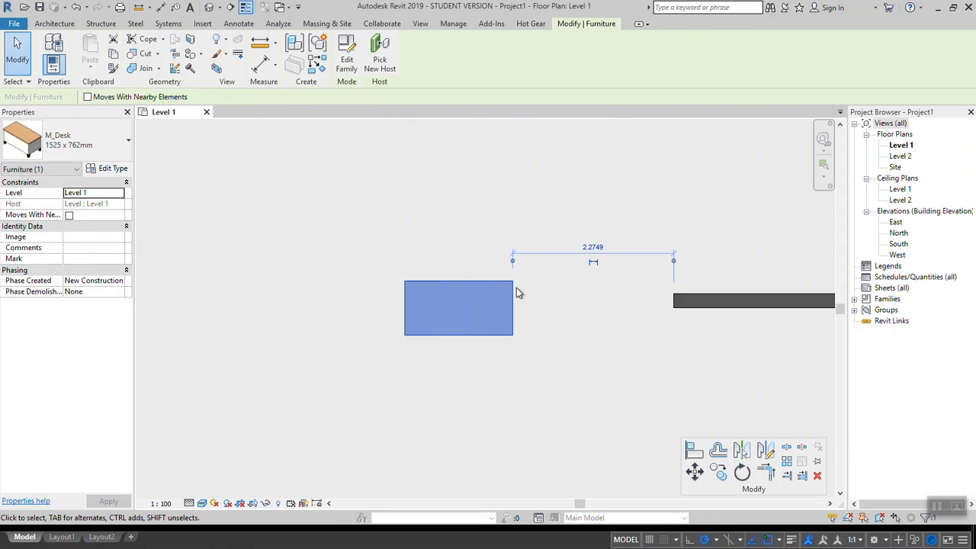
key(Escape)
Step: Rotate the desk counterclockwise about its lower-left corner, using a newly placed center of rotation and a horizontal start ray
click(742, 473)
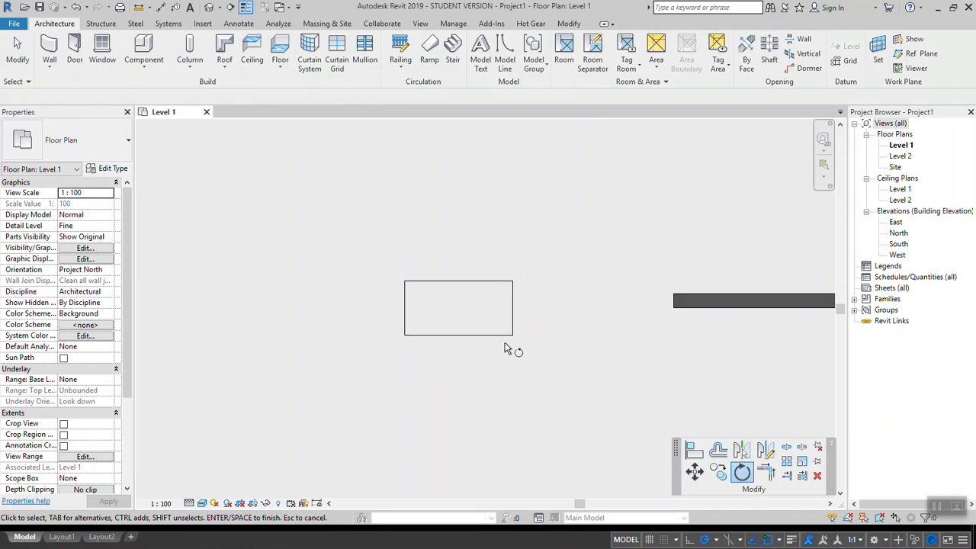
click(505, 341)
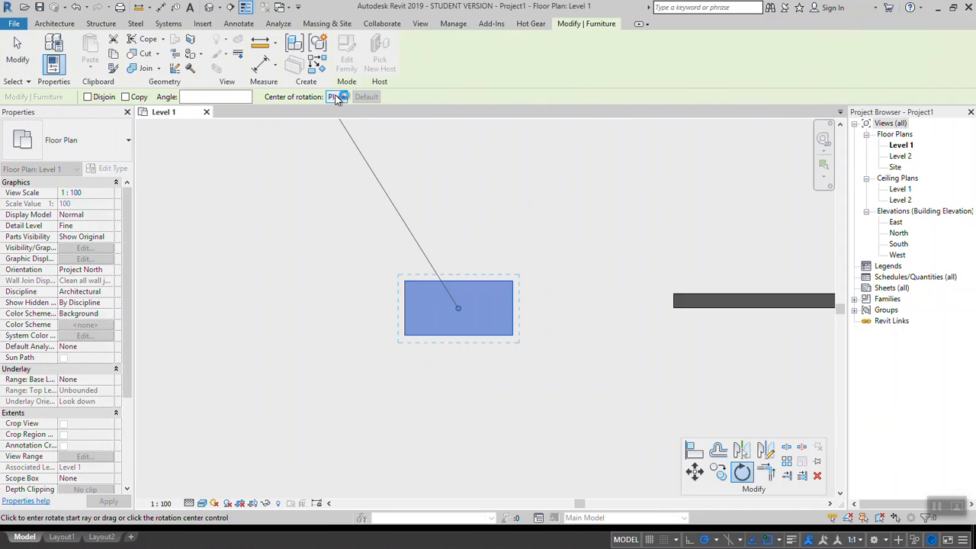
click(336, 97)
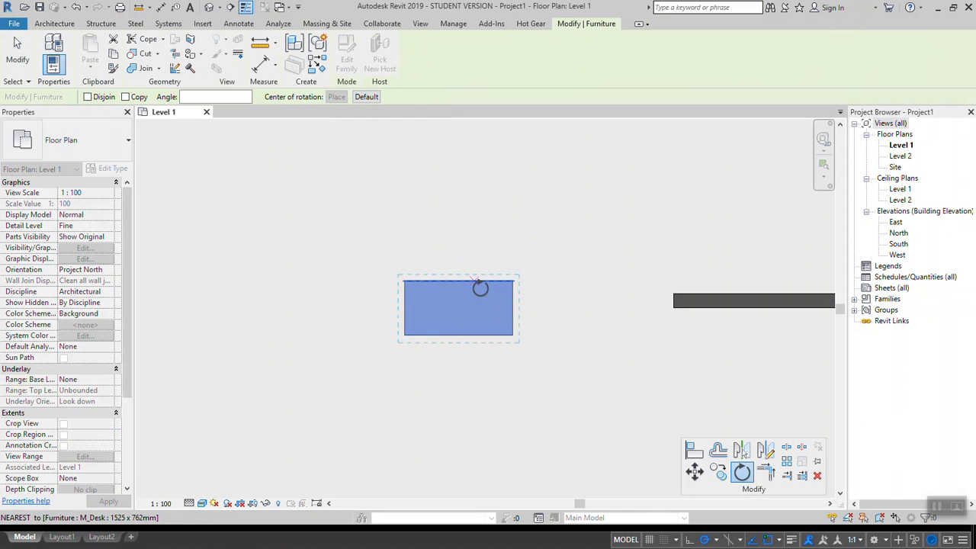
scroll(496, 302, up, 2)
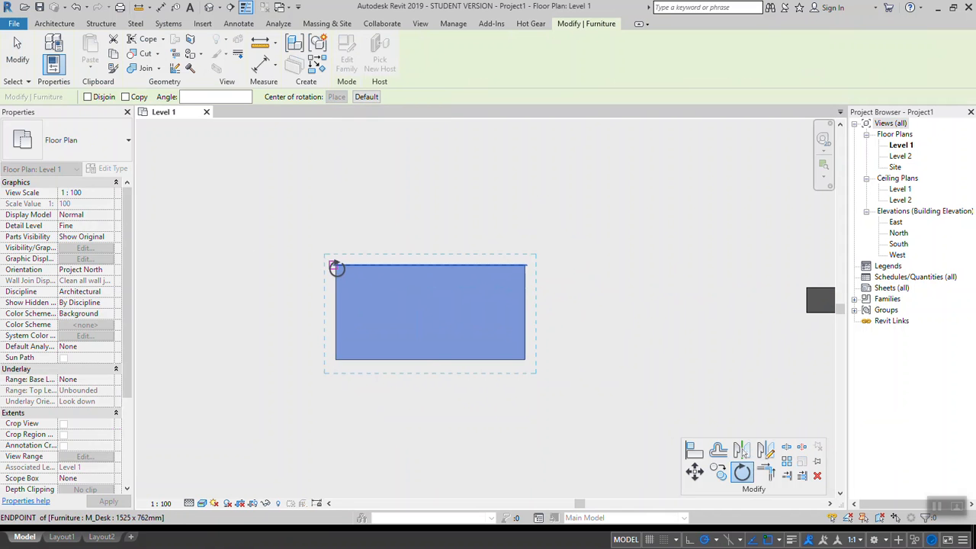
click(336, 358)
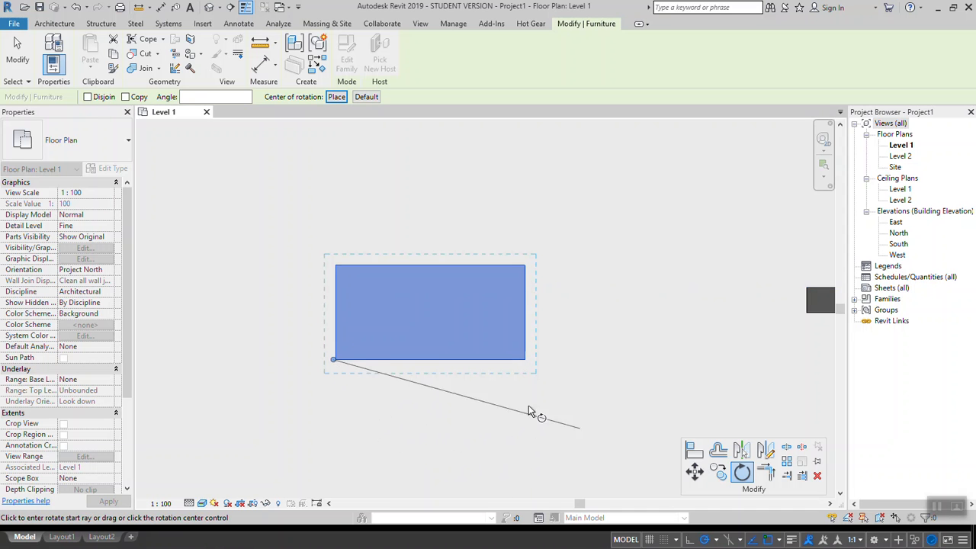
click(581, 367)
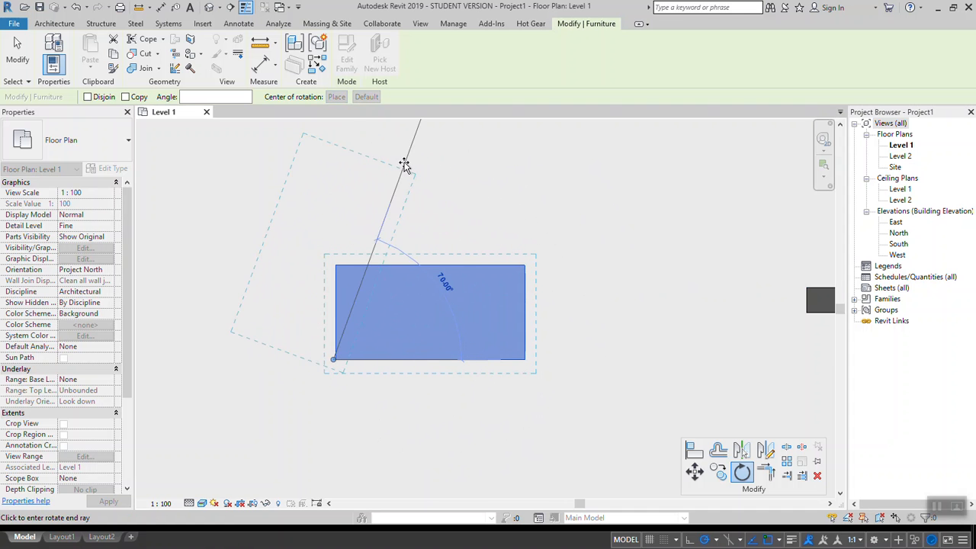
click(487, 160)
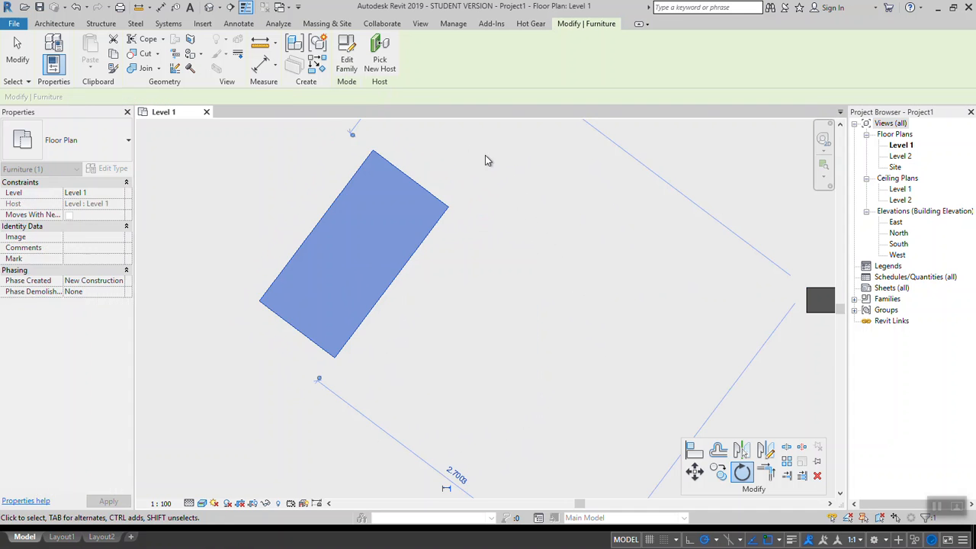
Step: Undo the desk's rotation about its lower-left corner
scroll(526, 300, down, 3)
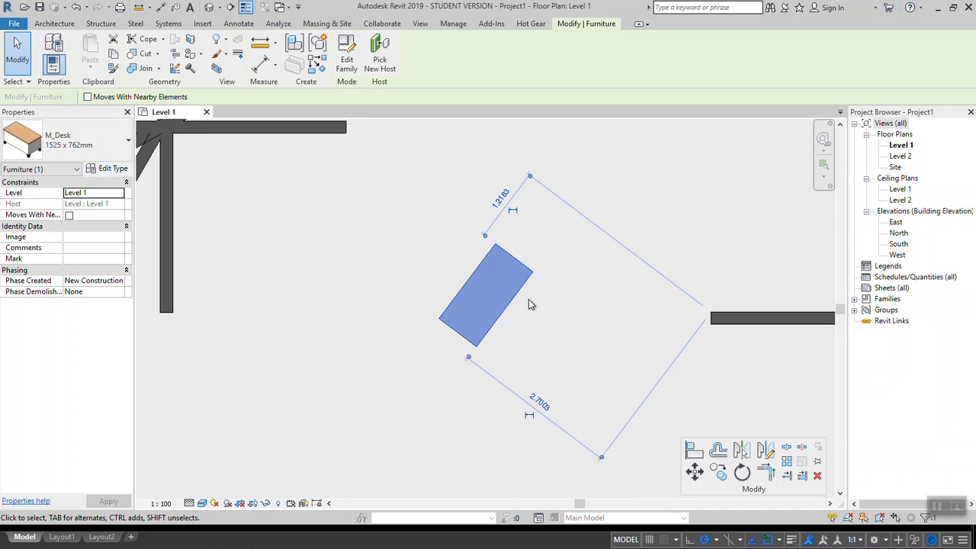
key(ctrl+z)
scroll(556, 307, down, 4)
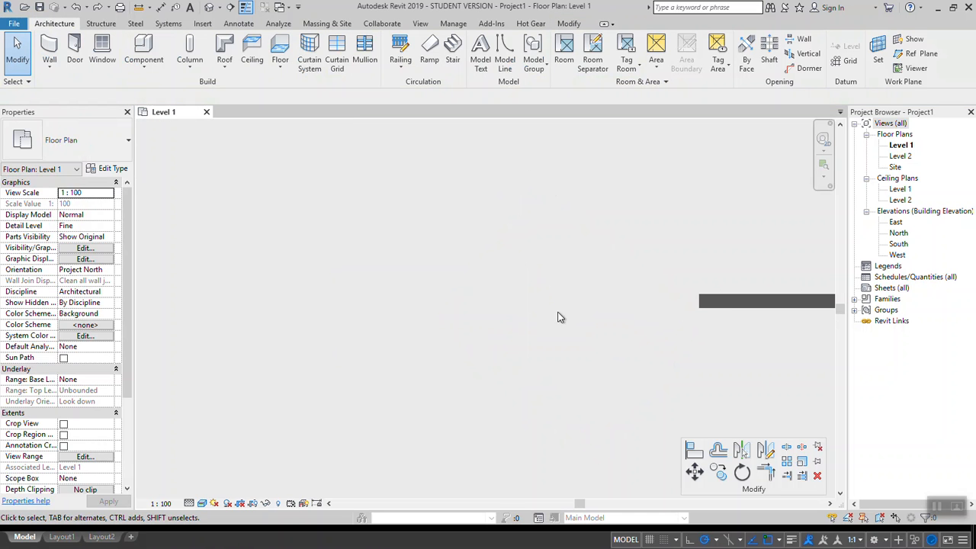
Step: Relocate the desk's center of rotation just outside its lower-left corner and rotate the desk counterclockwise to a diagonal orientation
click(746, 473)
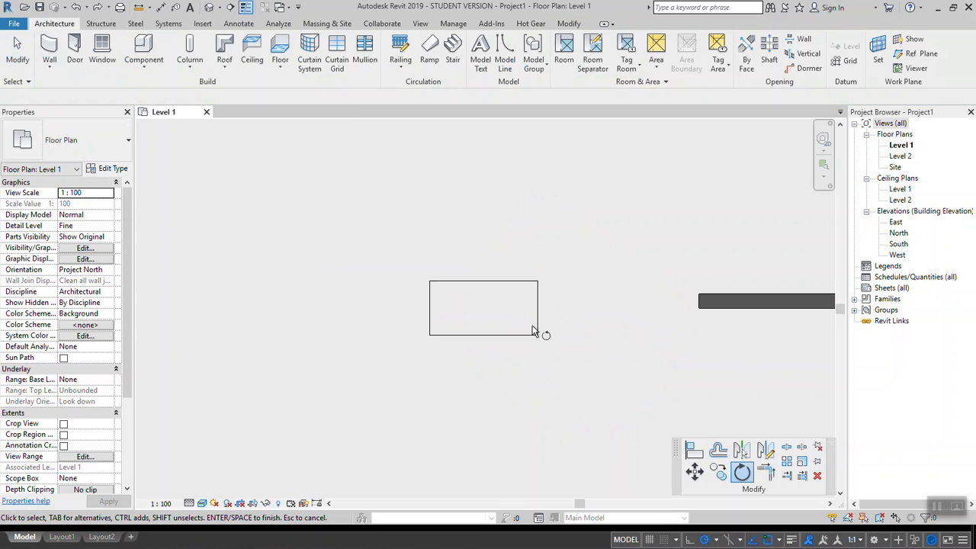
click(487, 319)
scroll(486, 318, up, 1)
key(Return)
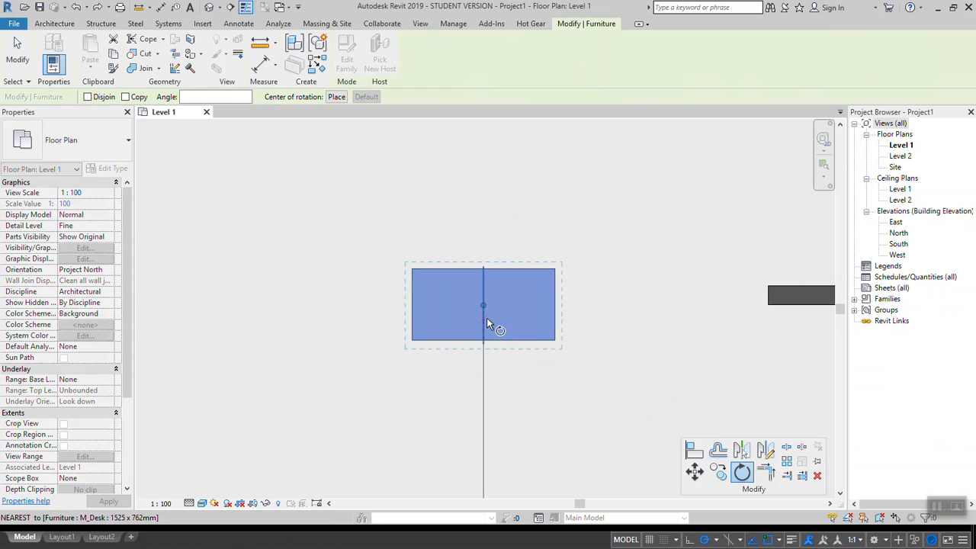
scroll(532, 284, up, 1)
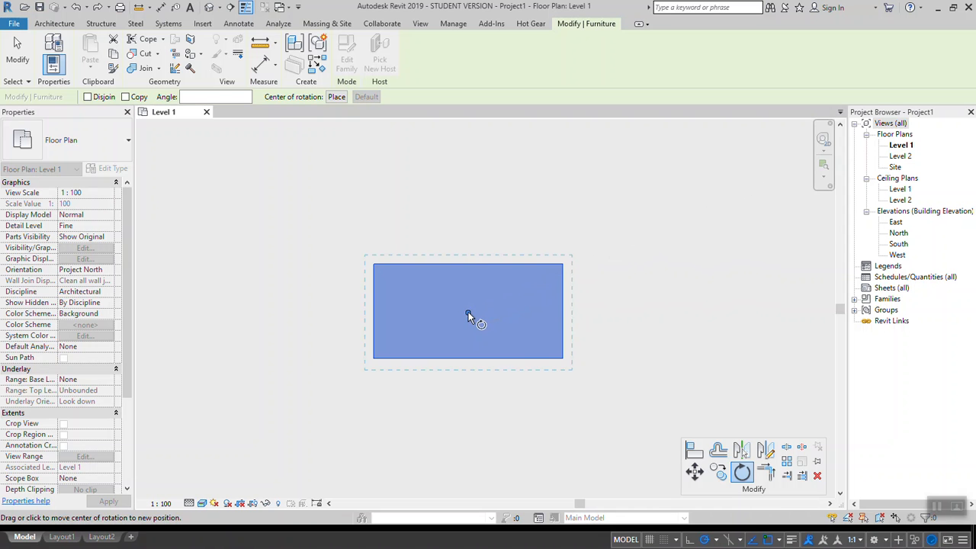
drag(468, 313, 448, 318)
drag(383, 352, 549, 267)
drag(355, 369, 331, 382)
click(671, 389)
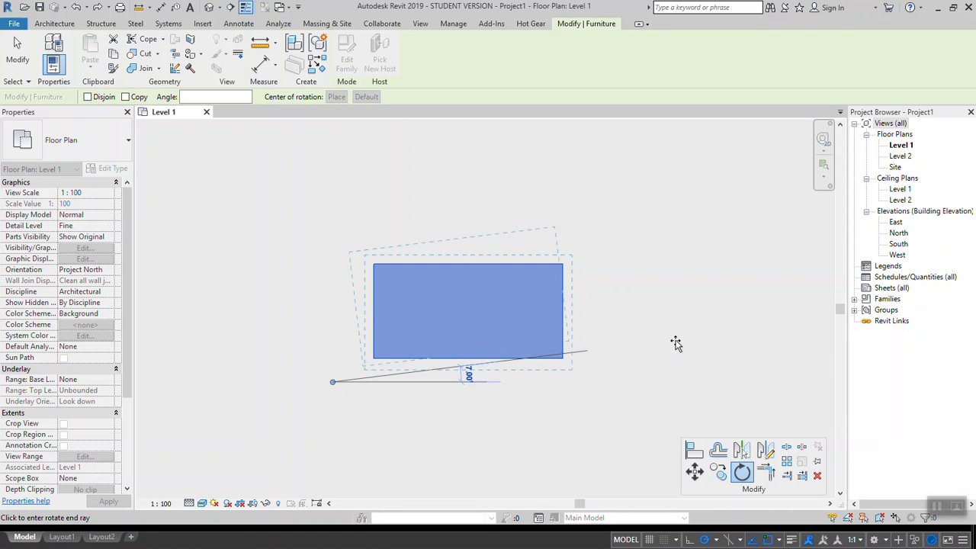
click(539, 210)
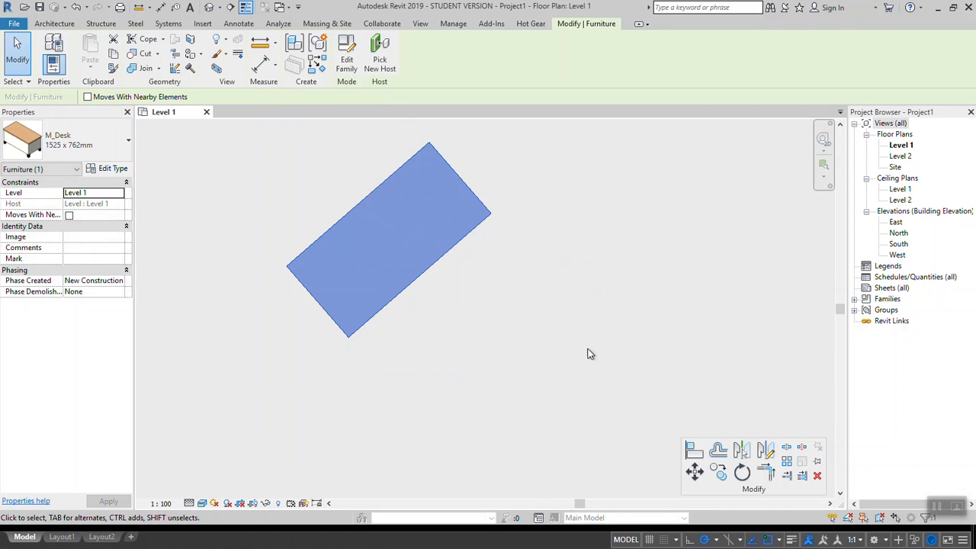
Step: Try to rotate the lowest horizontal wall joined to the long vertical wall clockwise about its center, with Disjoin off
scroll(480, 327, down, 3)
scroll(479, 318, up, 1)
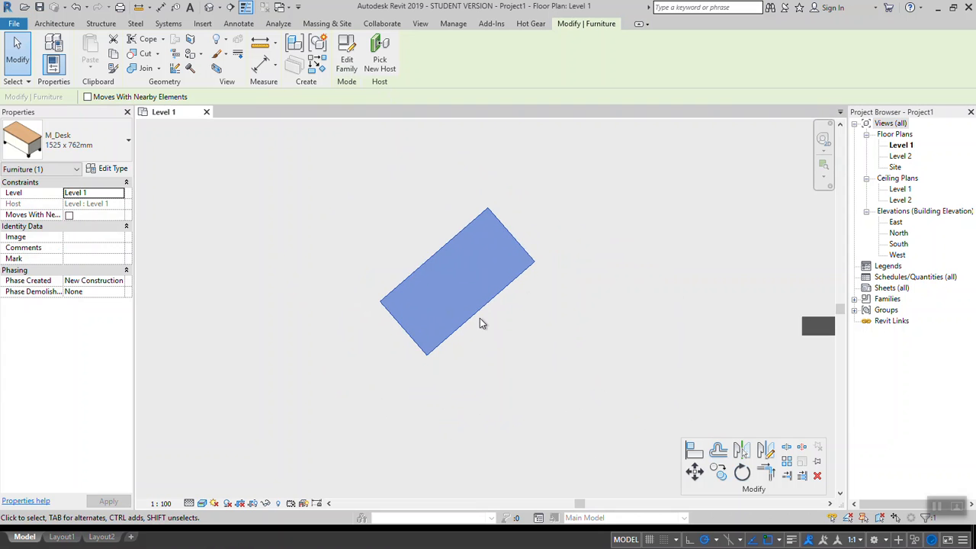
scroll(461, 318, down, 2)
middle_drag(534, 342, 411, 332)
scroll(395, 240, down, 2)
middle_drag(479, 318, 447, 314)
scroll(488, 375, up, 2)
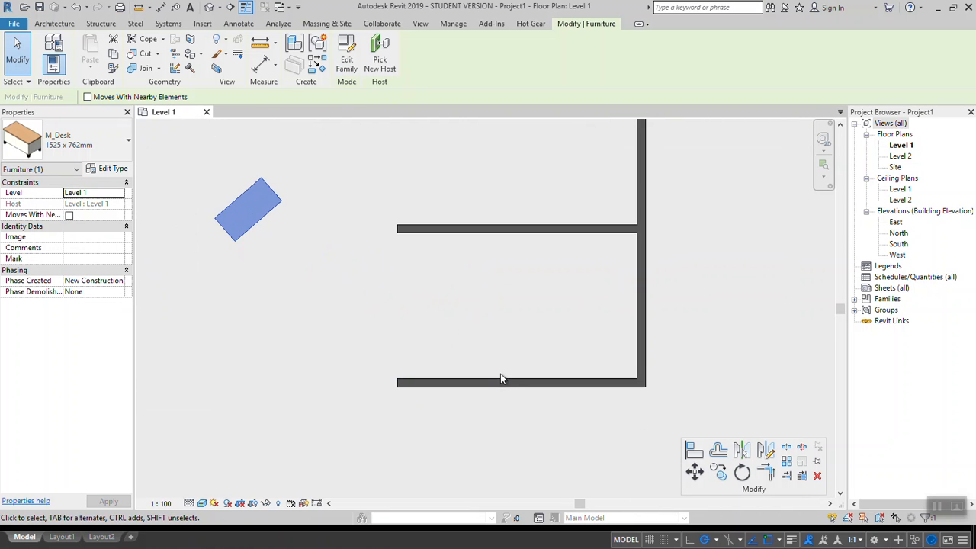
click(766, 474)
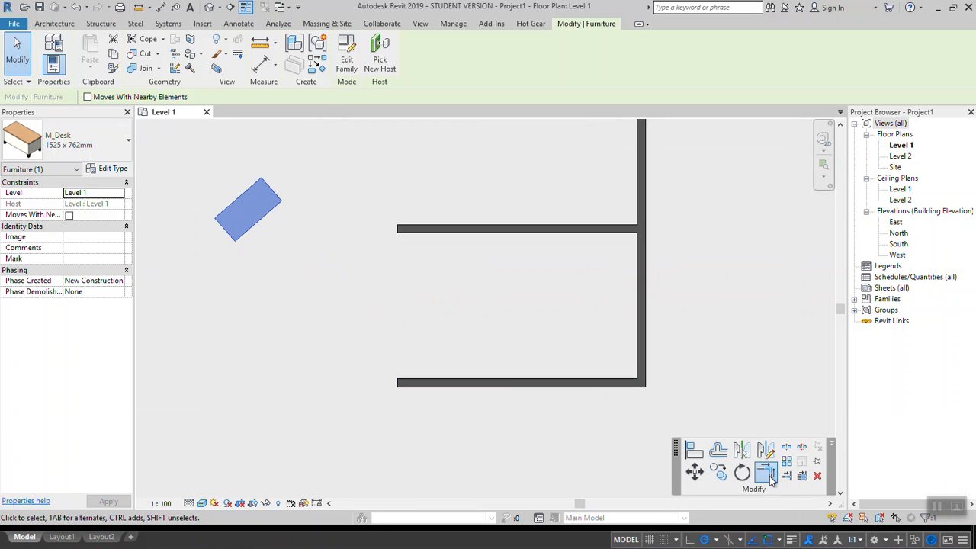
key(r)
key(o)
click(541, 384)
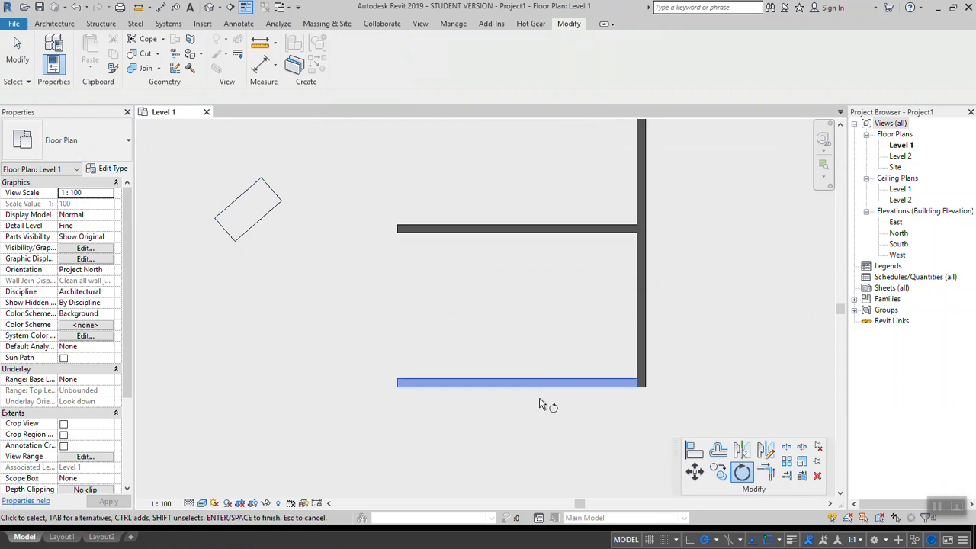
key(Return)
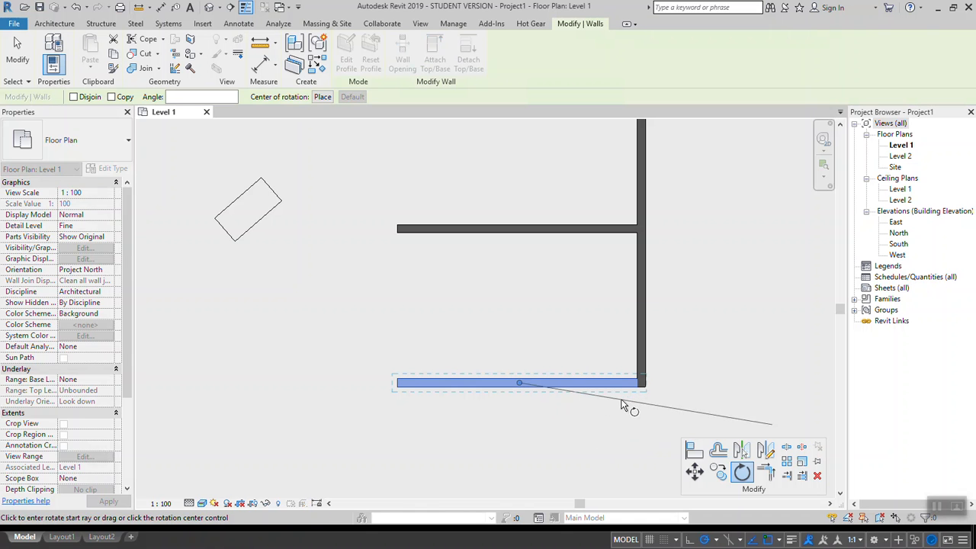
click(670, 383)
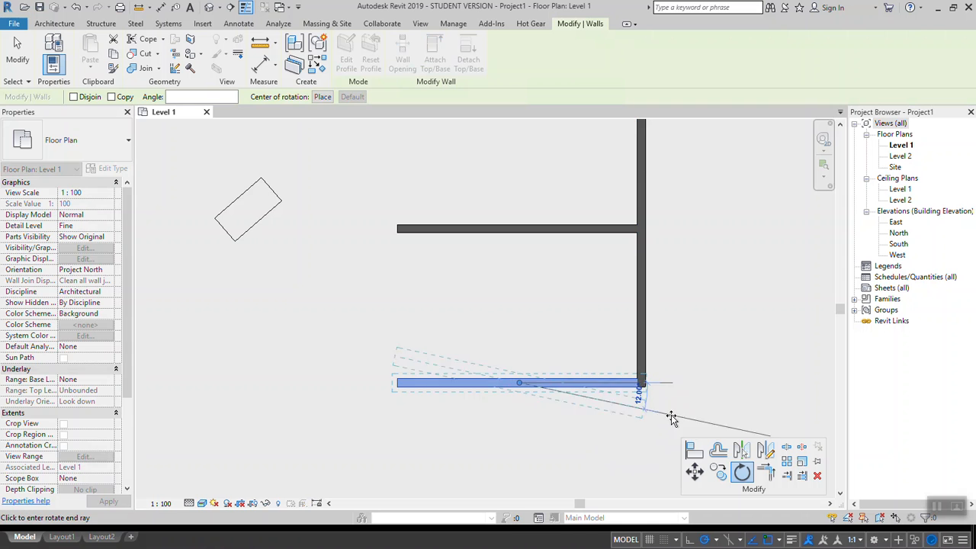
click(670, 461)
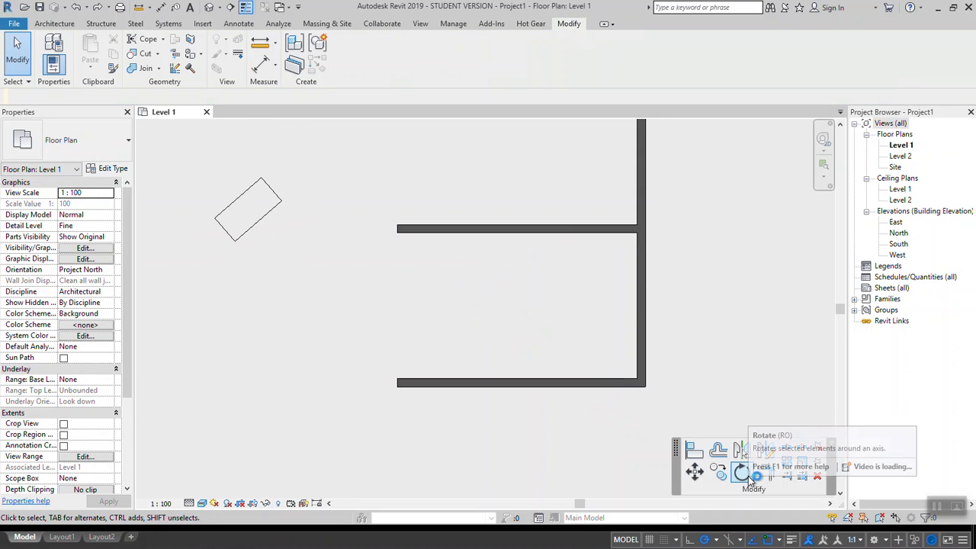
Step: Rotate the lowest horizontal wall 48° clockwise about its center with Disjoin enabled, separating it from the long vertical wall
click(744, 474)
click(548, 379)
key(Return)
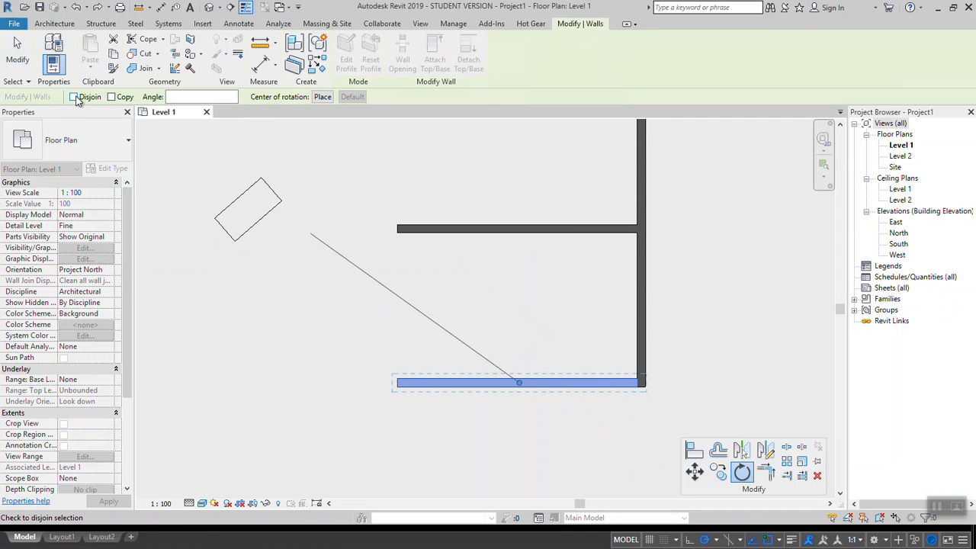
click(74, 97)
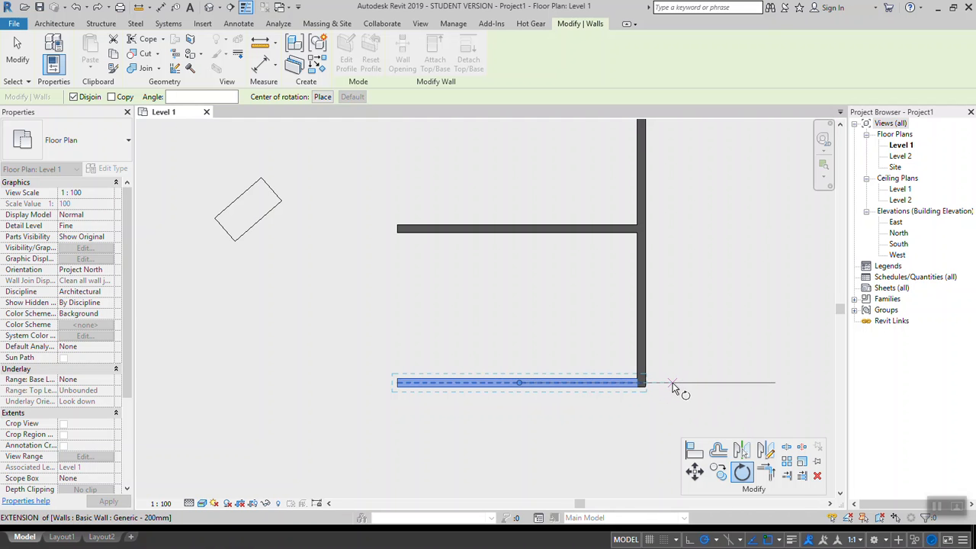
click(672, 384)
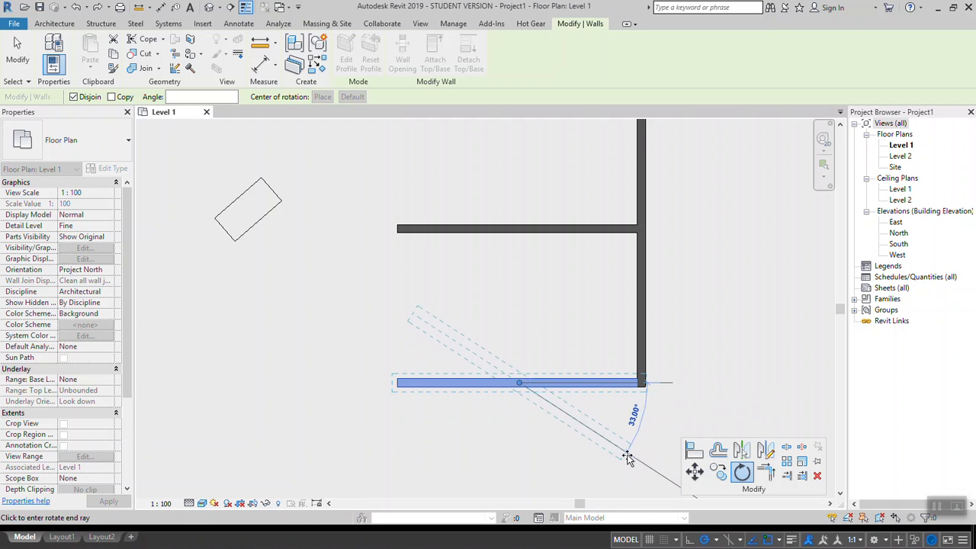
click(596, 469)
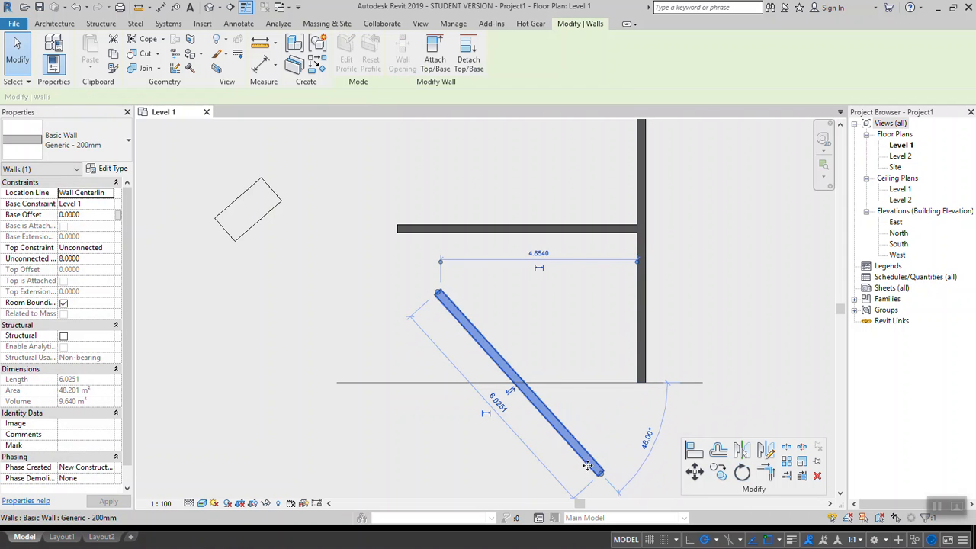
scroll(593, 415, down, 2)
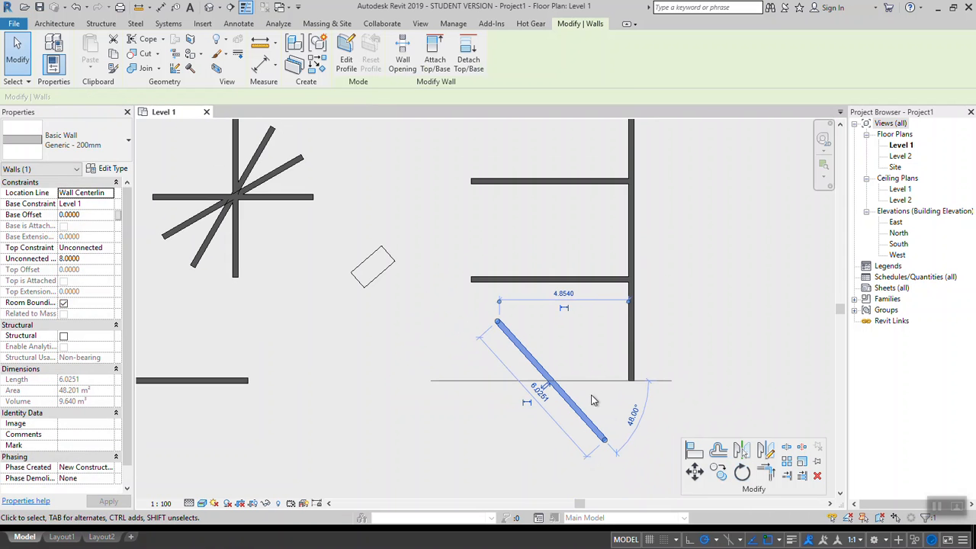
scroll(592, 408, down, 2)
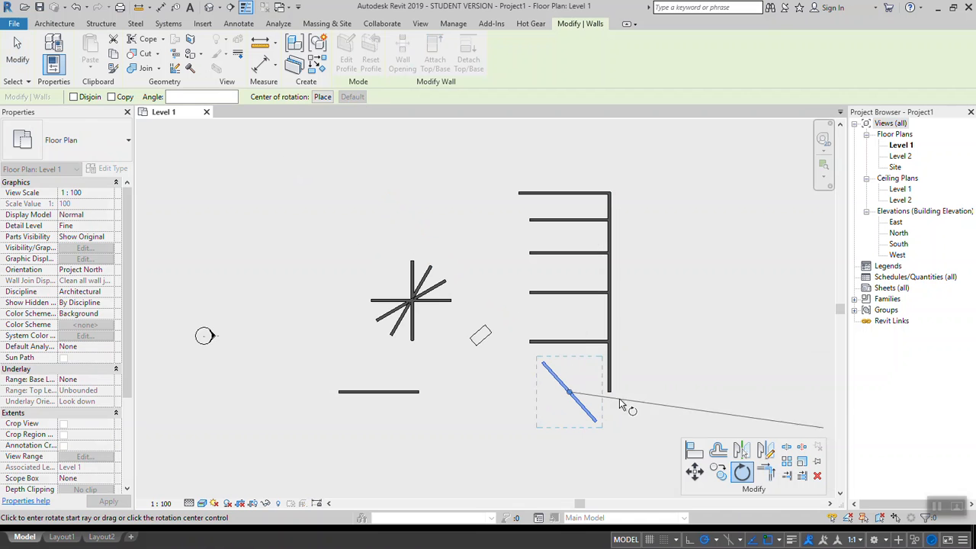
middle_drag(637, 433, 611, 388)
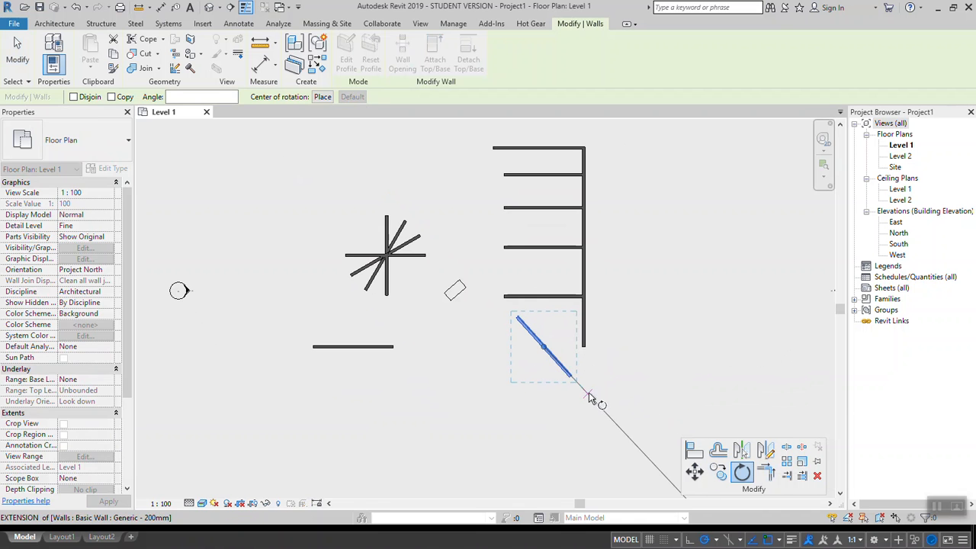
key(Escape)
key(Escape)
Step: Bring the rotated diagonal wall and the lowest horizontal wall together with Trim/Extend to Corner
scroll(671, 442, up, 1)
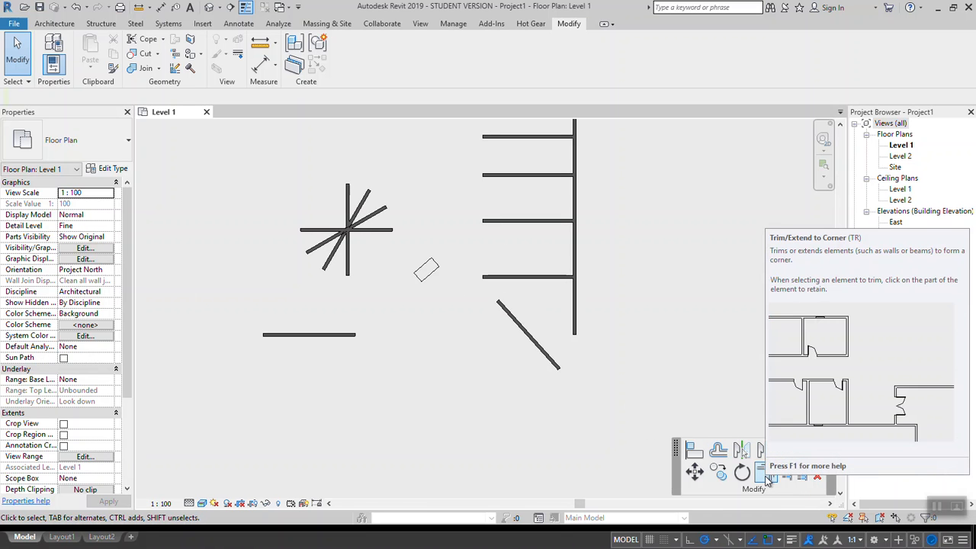
click(769, 475)
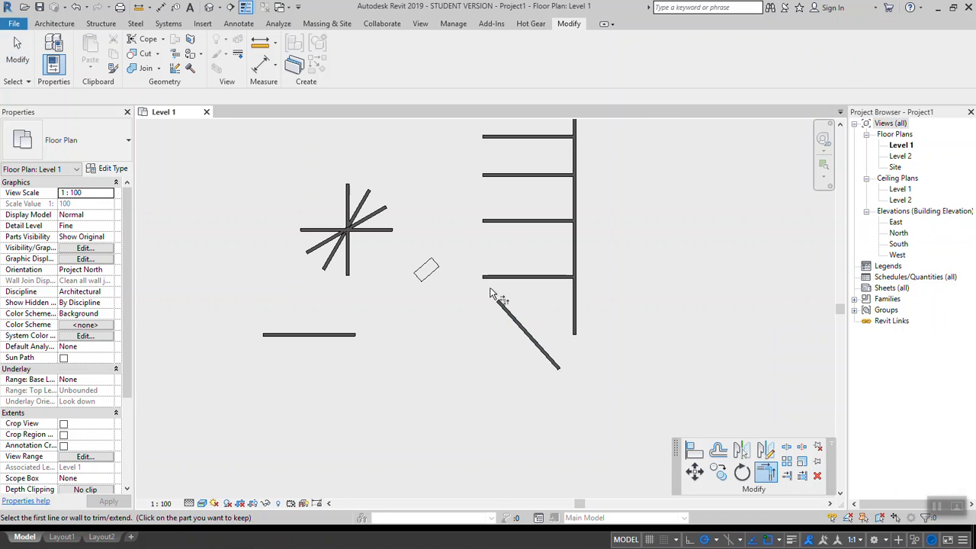
scroll(496, 293, up, 3)
click(522, 345)
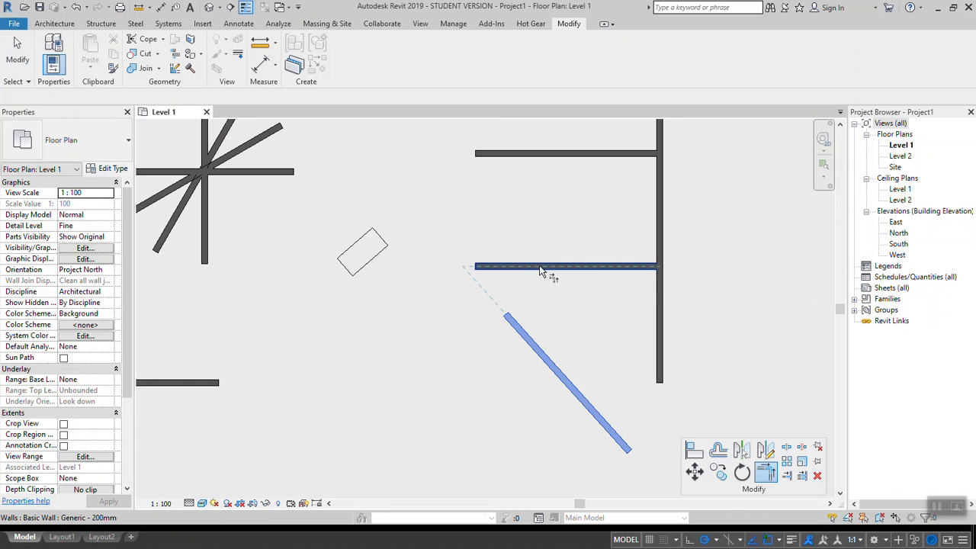
click(543, 268)
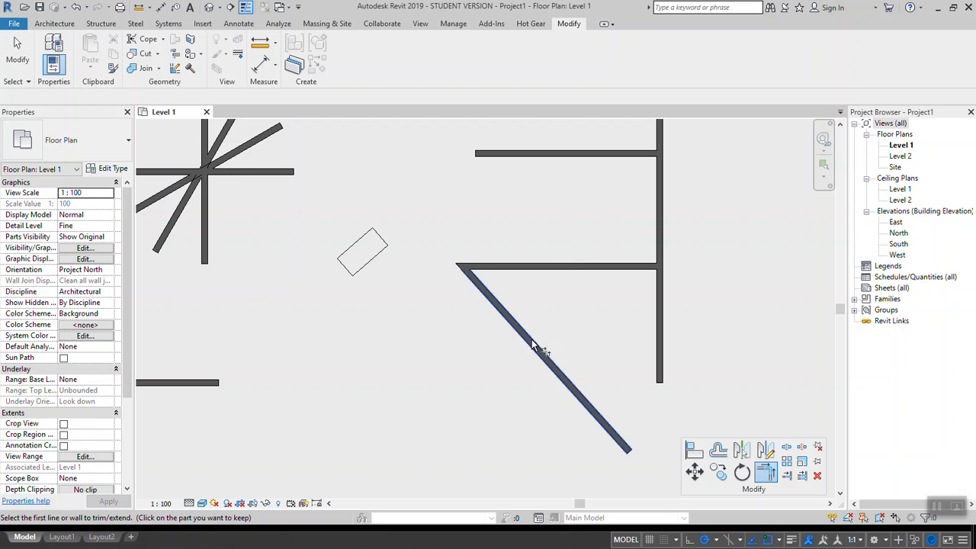
scroll(527, 305, down, 3)
scroll(476, 320, up, 2)
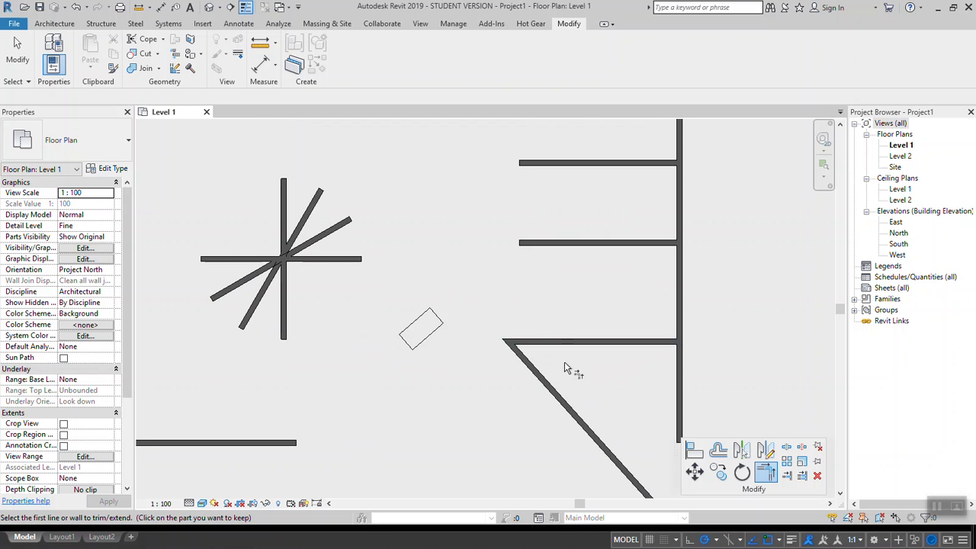
scroll(598, 412, down, 3)
scroll(604, 398, up, 2)
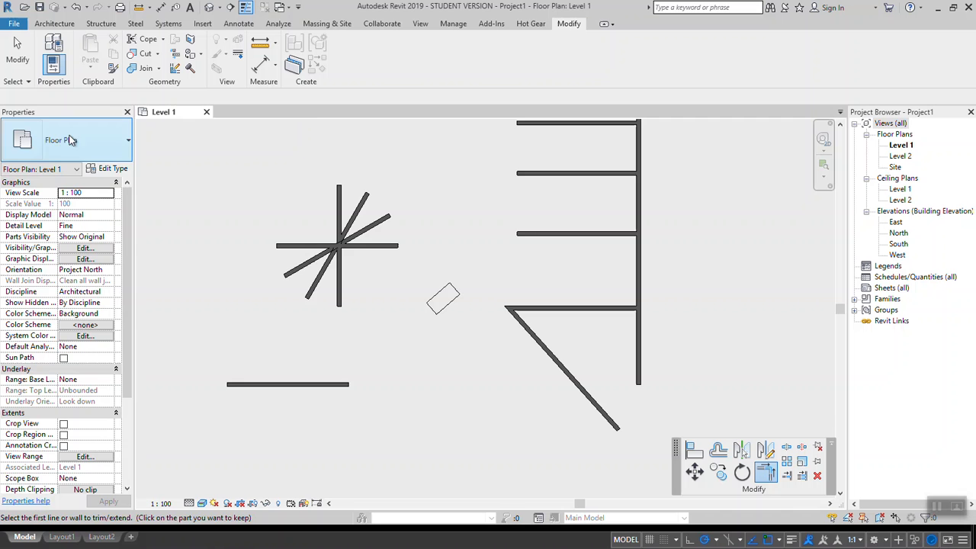
scroll(448, 250, up, 1)
scroll(567, 235, down, 2)
scroll(567, 235, up, 2)
click(576, 254)
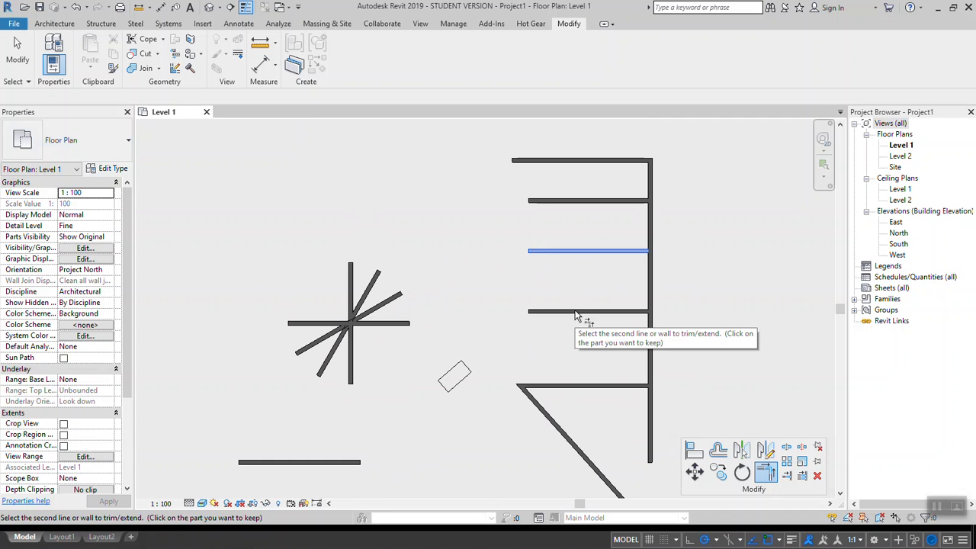
key(Escape)
click(592, 252)
key(Escape)
click(580, 251)
key(Escape)
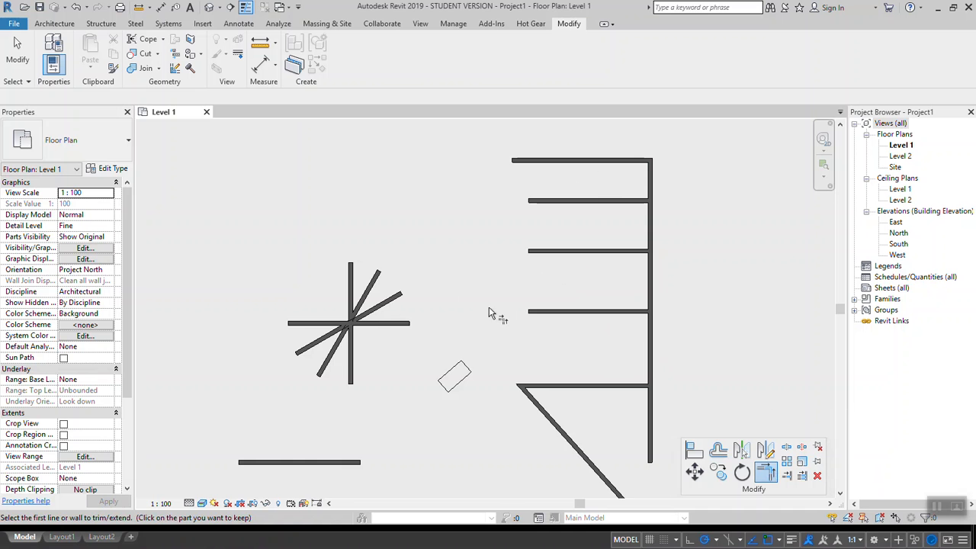
Step: Trim/Extend the shallowest diagonal wall of the star and the second-lowest horizontal wall to a corner, keeping the diagonal's upper part
scroll(489, 313, down, 2)
scroll(427, 309, up, 4)
click(465, 301)
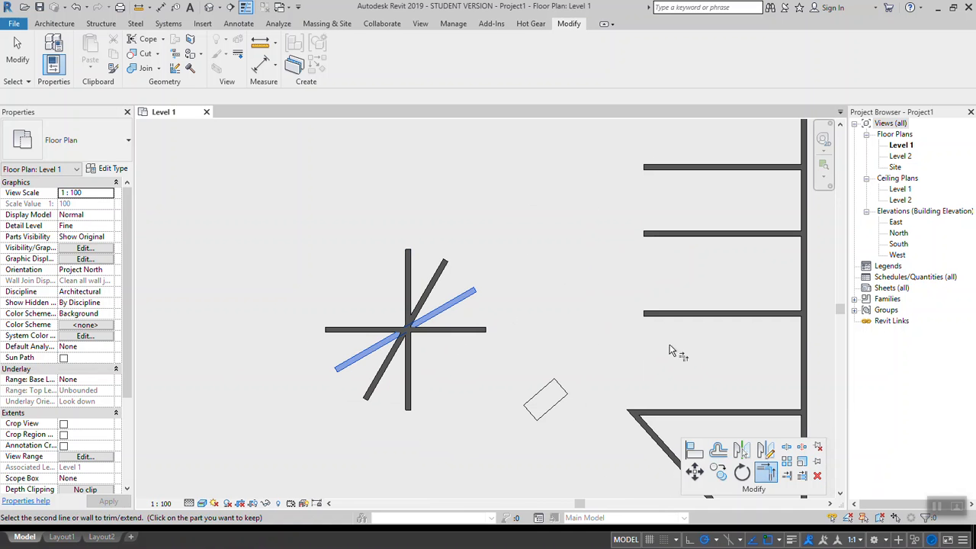
click(696, 311)
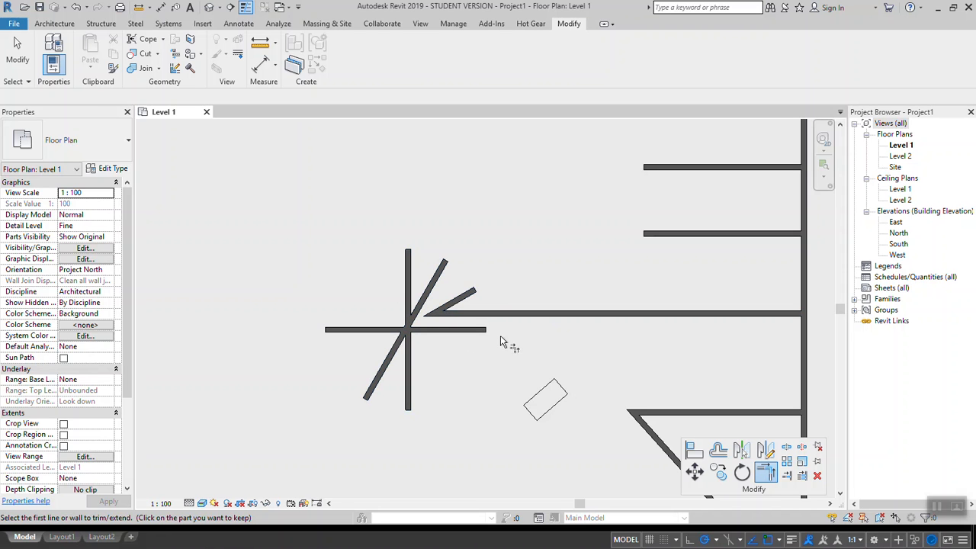
middle_drag(648, 366, 521, 240)
scroll(568, 303, down, 1)
middle_drag(635, 301, 558, 275)
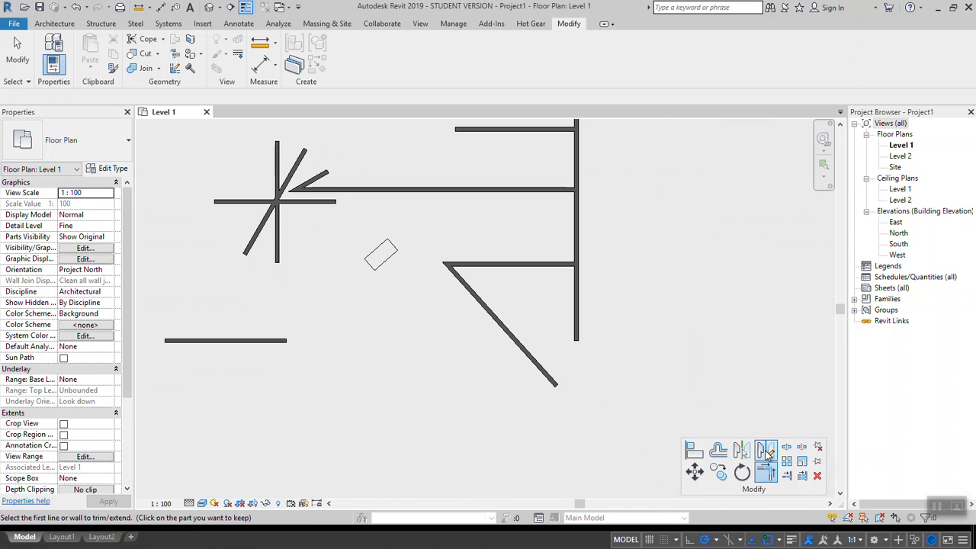
scroll(564, 295, down, 3)
middle_drag(396, 220, 488, 229)
scroll(416, 263, up, 1)
key(Escape)
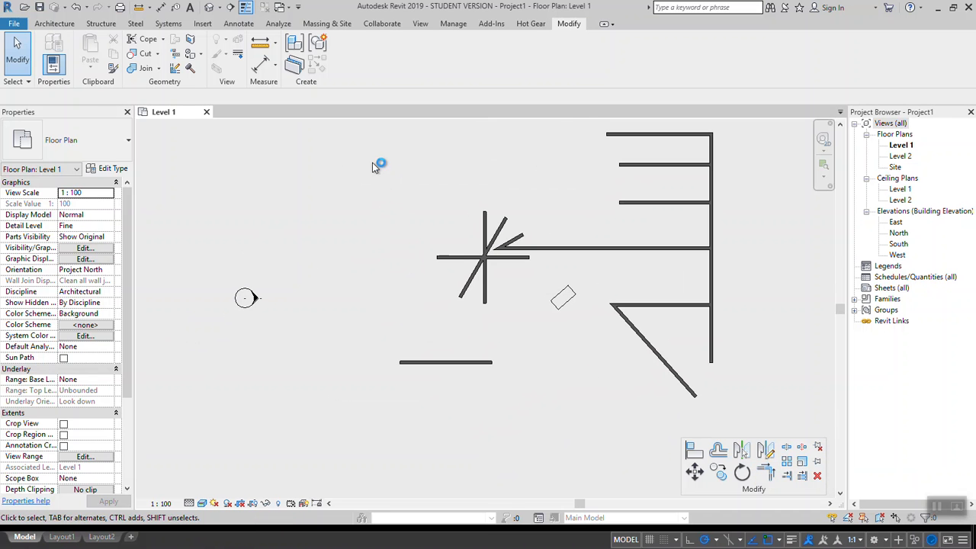
Step: Delete the star of crossing walls, the separate horizontal wall below it and the desk
drag(366, 168, 555, 334)
key(Delete)
drag(341, 306, 535, 441)
key(Delete)
click(562, 299)
key(Delete)
middle_drag(518, 271, 515, 318)
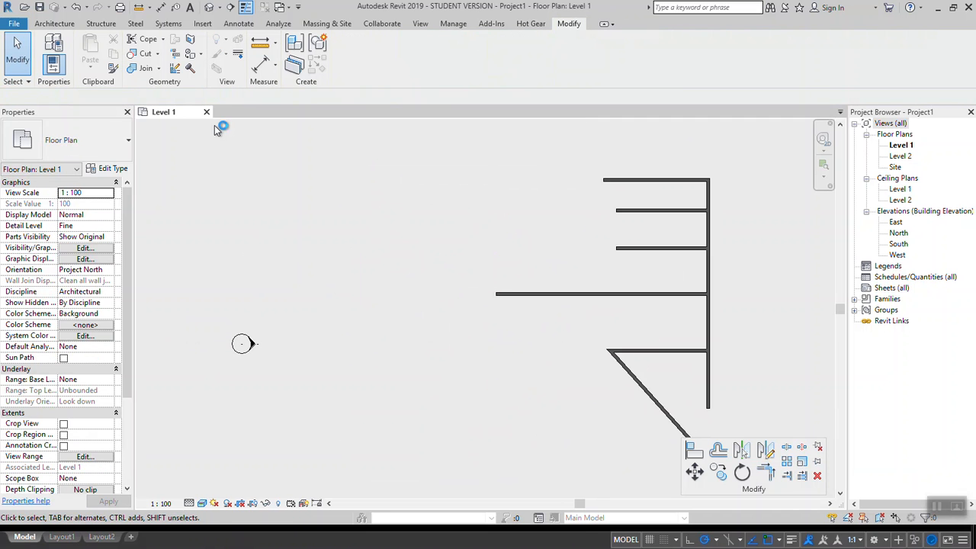
Step: Draw a vertical Generic - 200mm wall about 13.8 m long, starting level with the top horizontal wall and about 19.3 m from the existing vertical wall
click(709, 271)
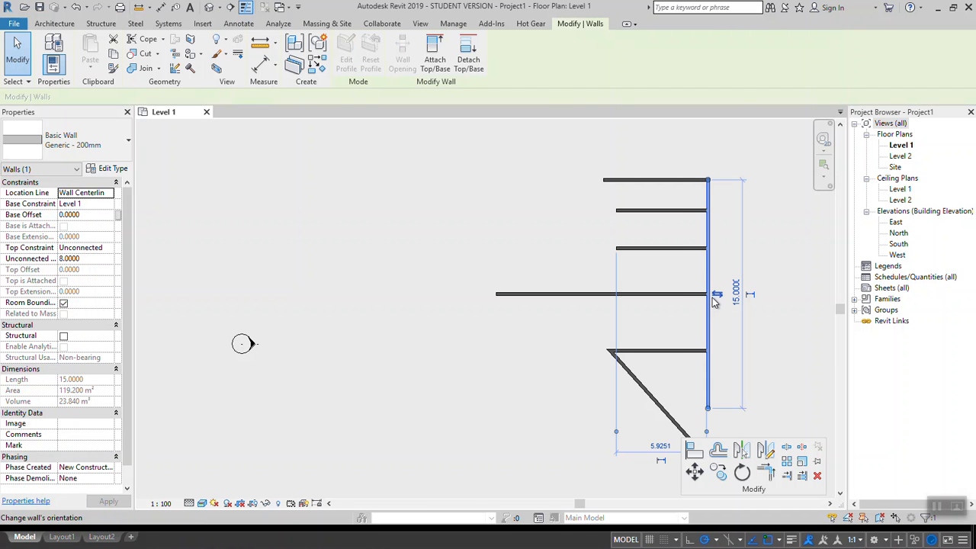
key(w)
key(a)
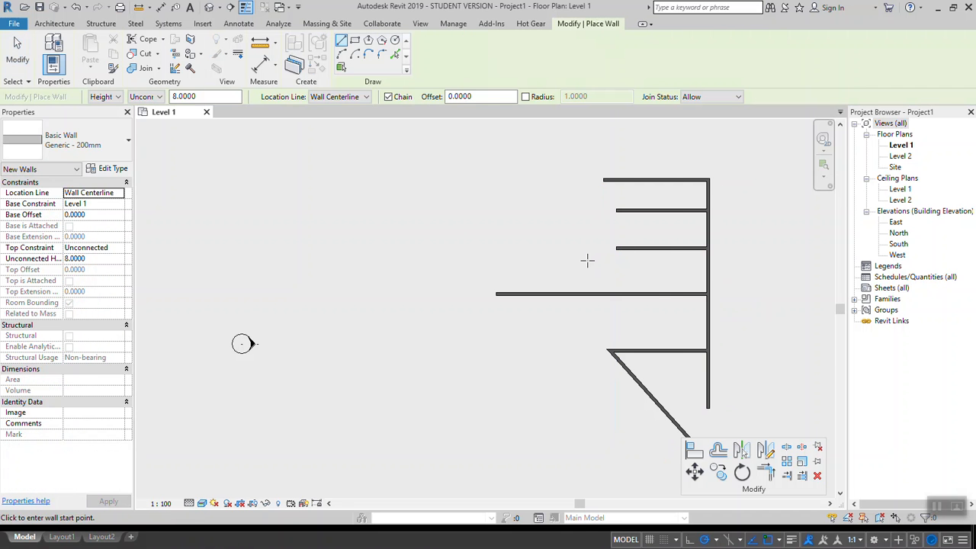
click(411, 179)
click(411, 389)
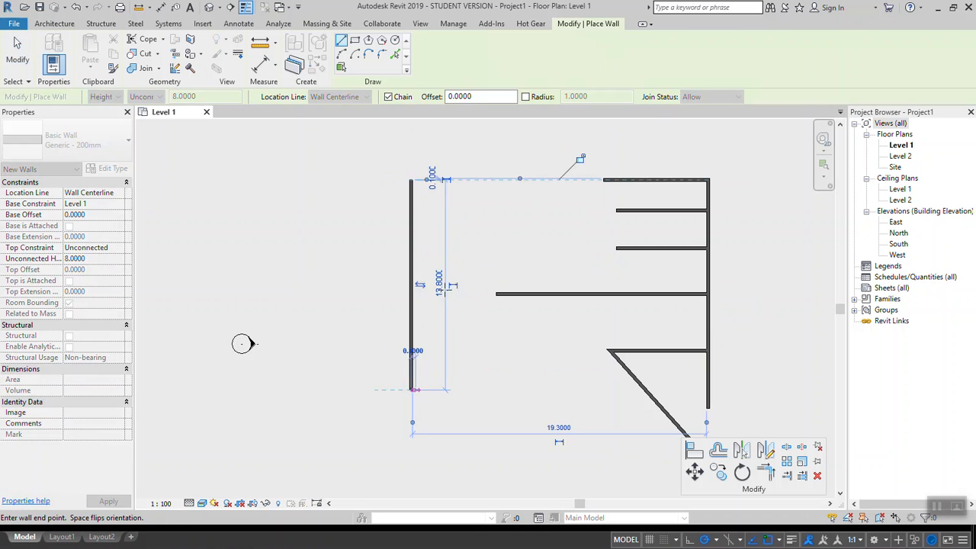
click(411, 179)
key(Escape)
key(Escape)
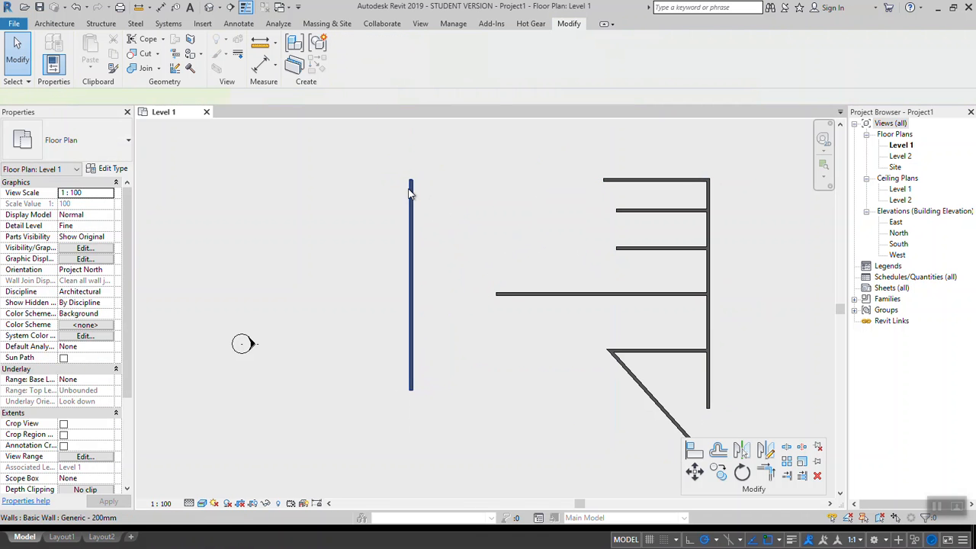
Step: Stretch the new vertical wall's upper end about 1.9 m beyond the line of the top horizontal wall
click(412, 179)
drag(411, 179, 411, 149)
click(457, 239)
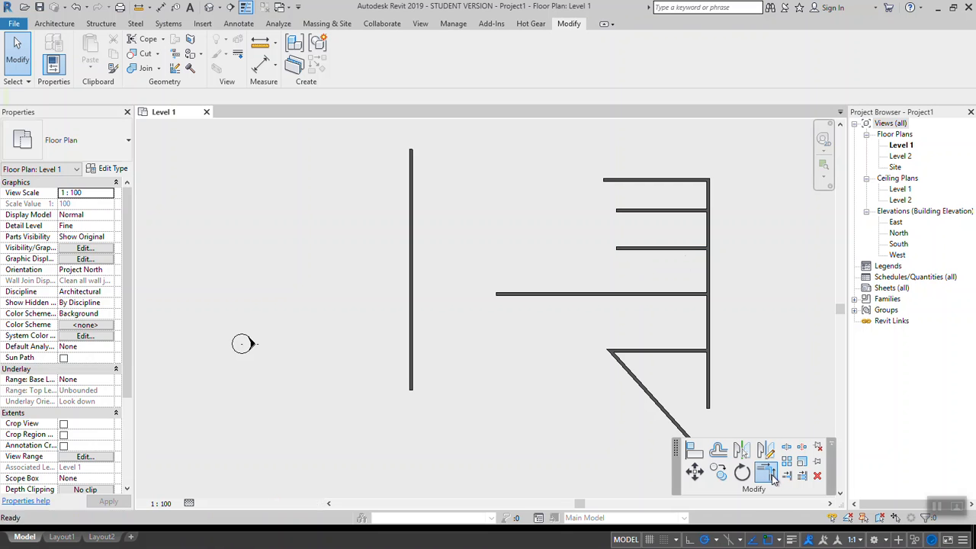
Step: Try Trim/Extend to Corner on the top horizontal wall and the new vertical wall, keeping its lower part, and undo the result
click(766, 473)
click(665, 181)
click(412, 202)
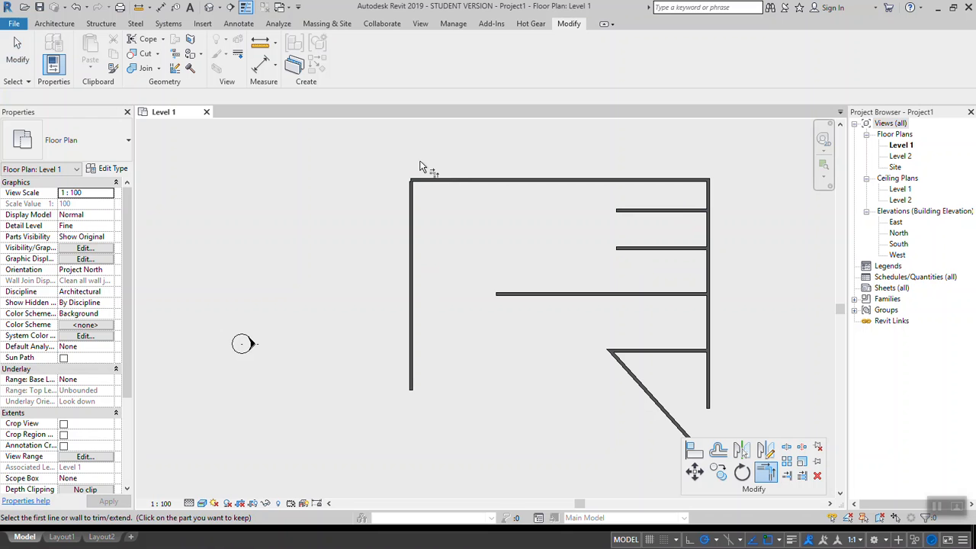
key(ctrl+z)
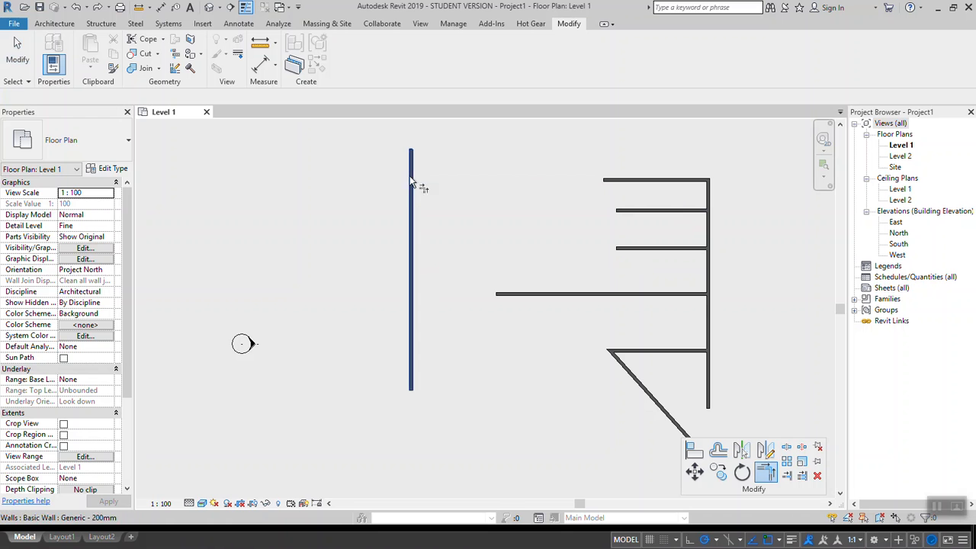
key(Escape)
Step: Try stretching the top horizontal wall's free end to meet the new vertical wall, and undo the change
click(635, 182)
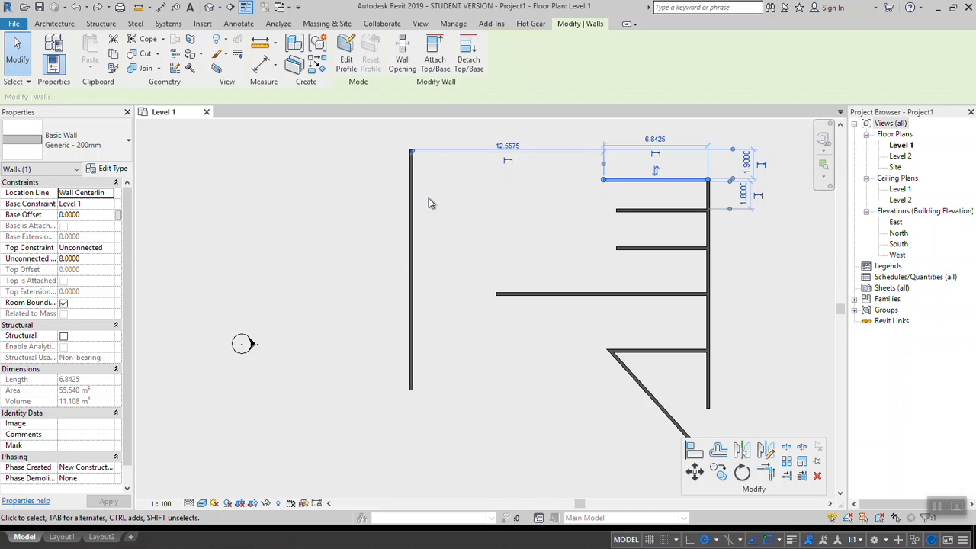
click(604, 200)
click(613, 181)
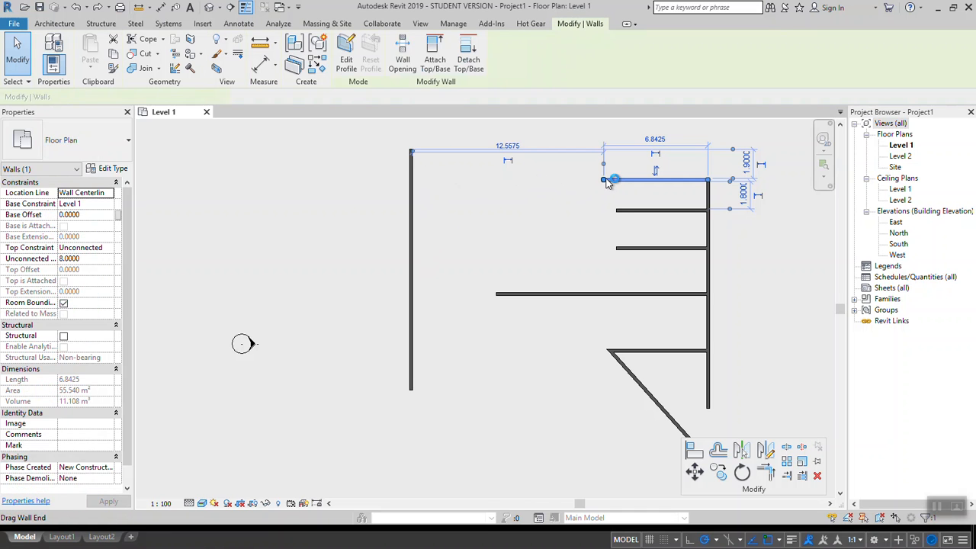
drag(604, 181, 411, 180)
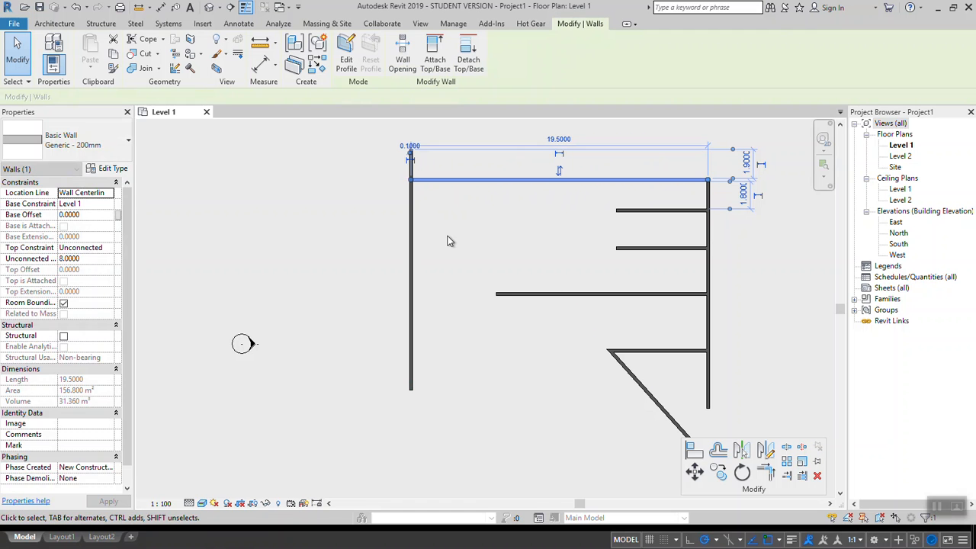
key(ctrl+z)
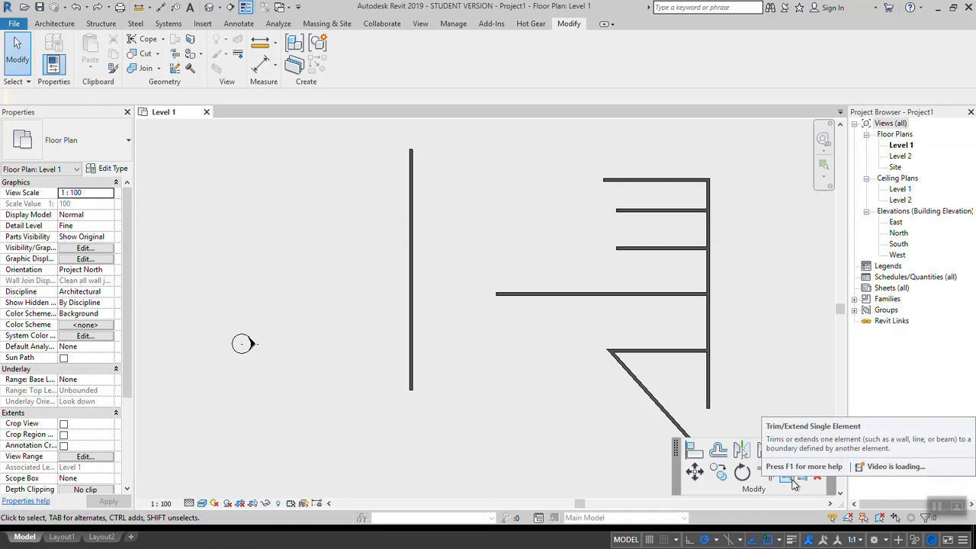
Step: Extend the five horizontal walls one by one to the new vertical wall with Trim/Extend Single Element
click(785, 475)
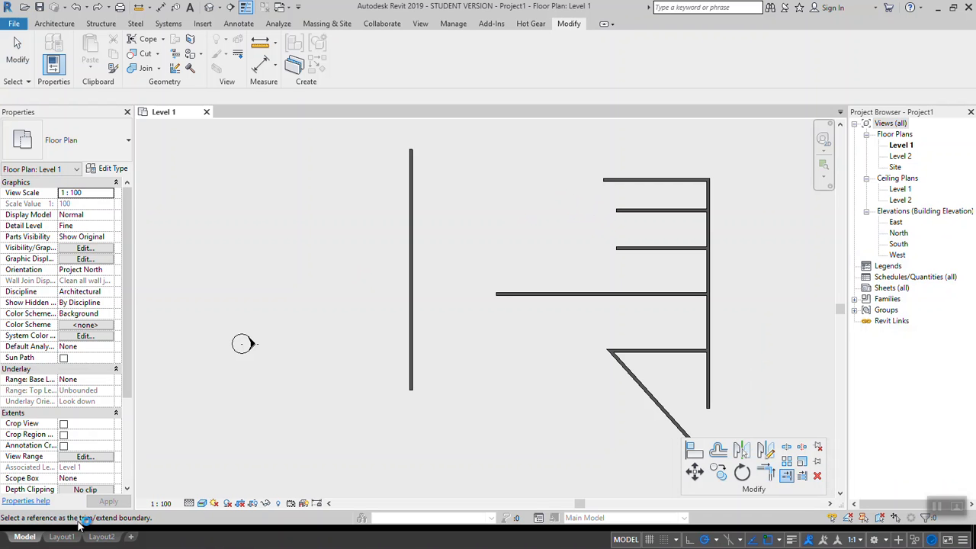
click(412, 183)
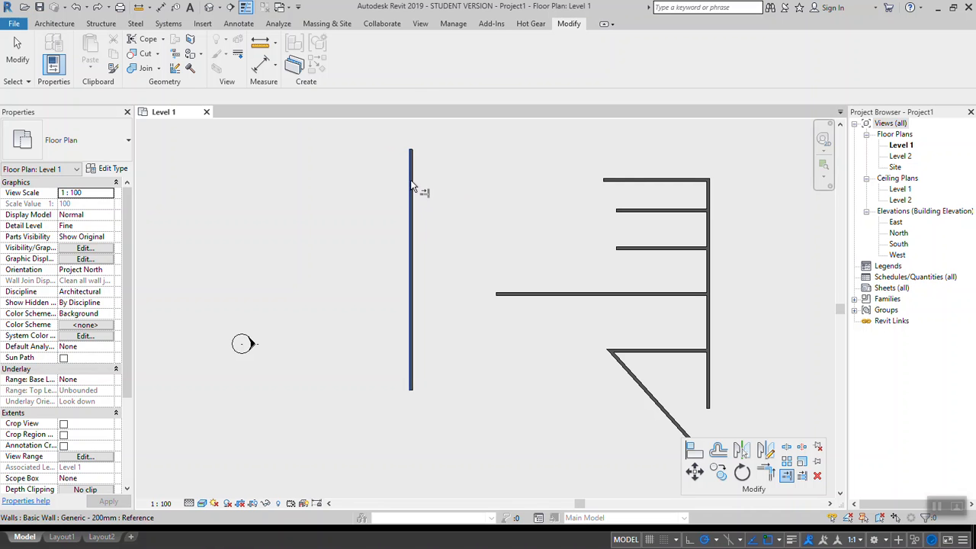
click(623, 181)
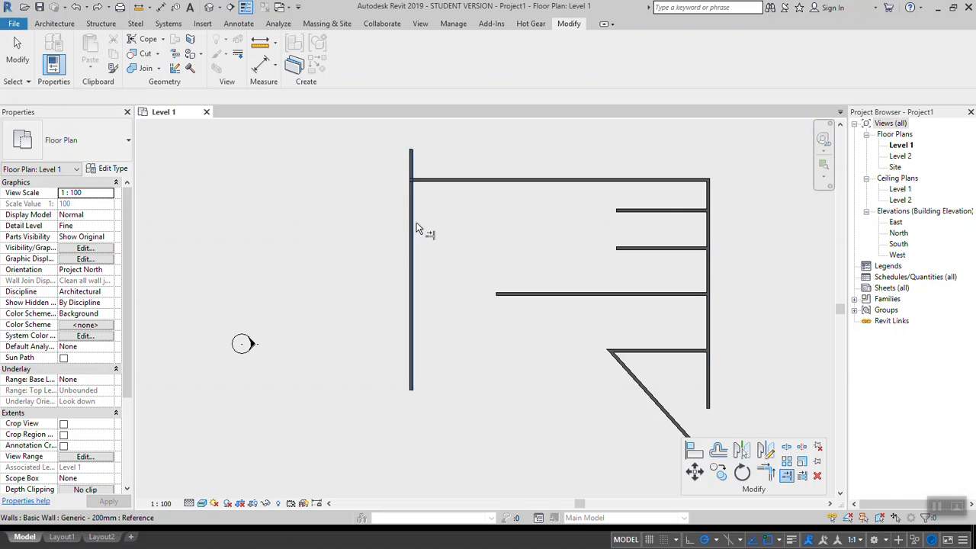
click(659, 209)
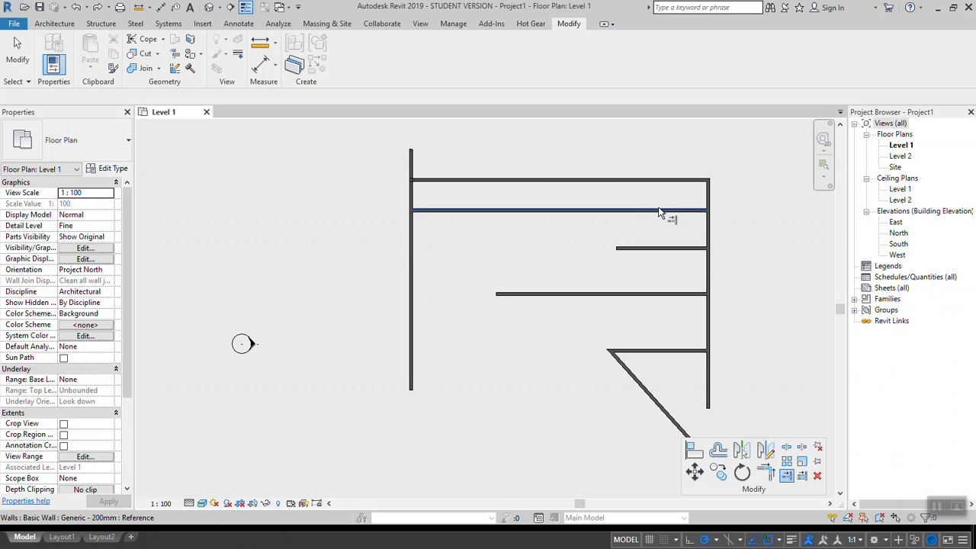
click(413, 284)
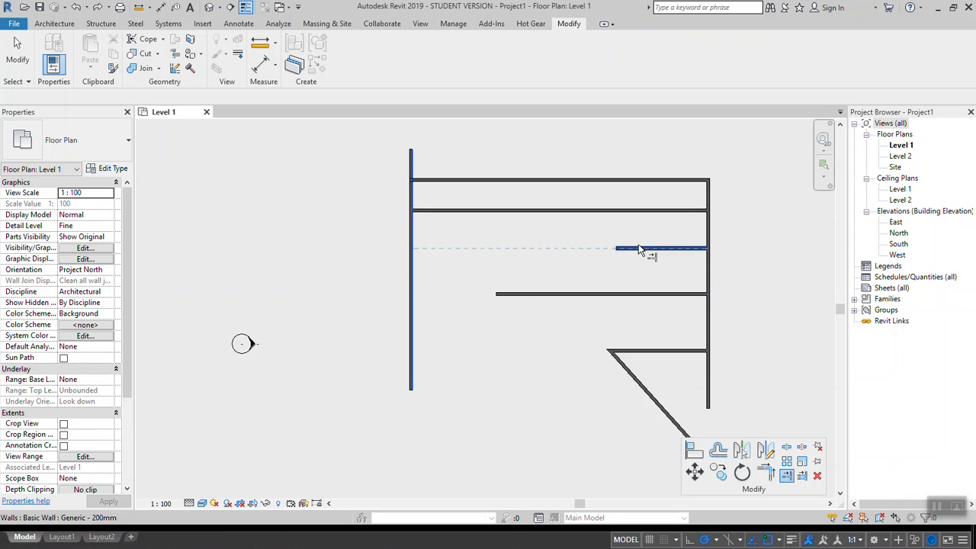
click(643, 248)
click(416, 315)
click(516, 295)
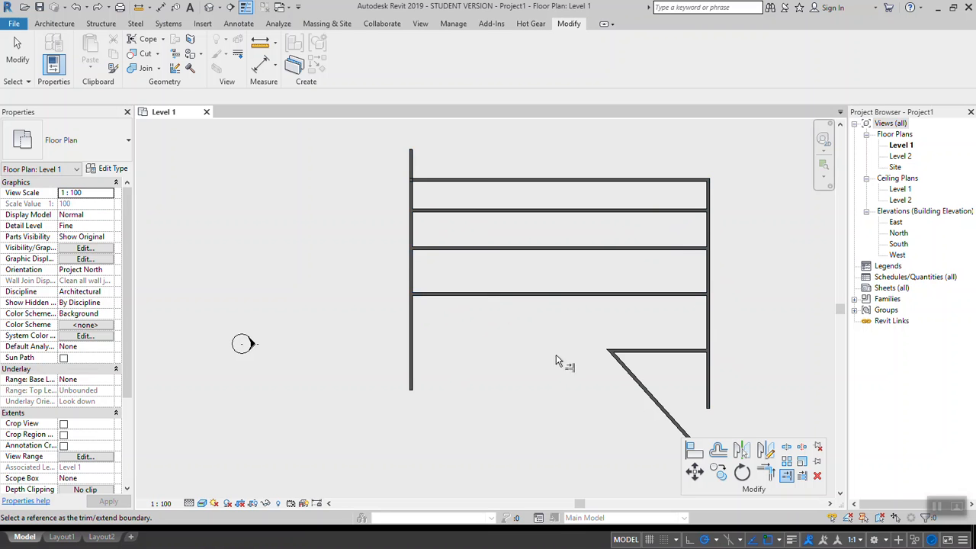
click(414, 385)
click(633, 352)
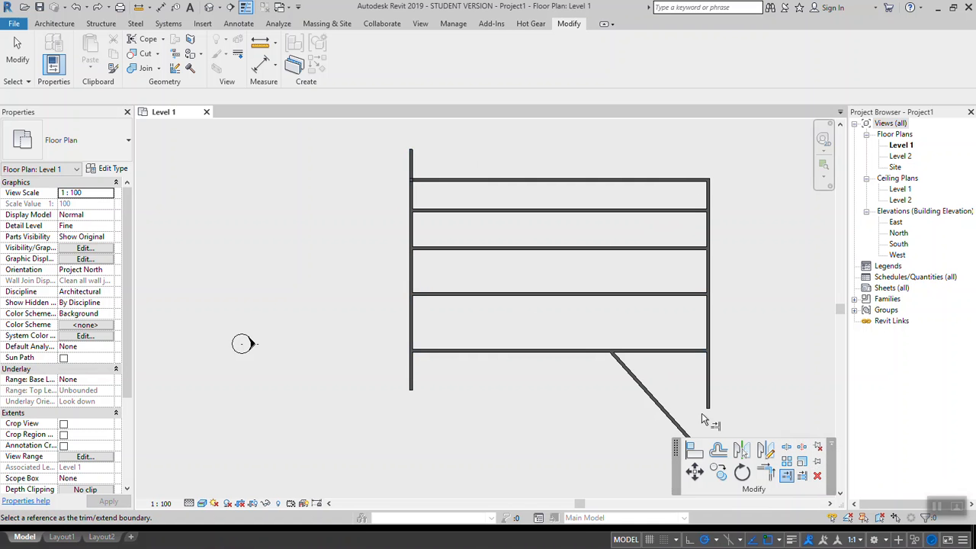
Step: Undo the five single-element wall extensions and leave the trim command
key(ctrl+z)
key(ctrl+z)
key(ctrl+z)
key(ctrl+z)
key(ctrl+z)
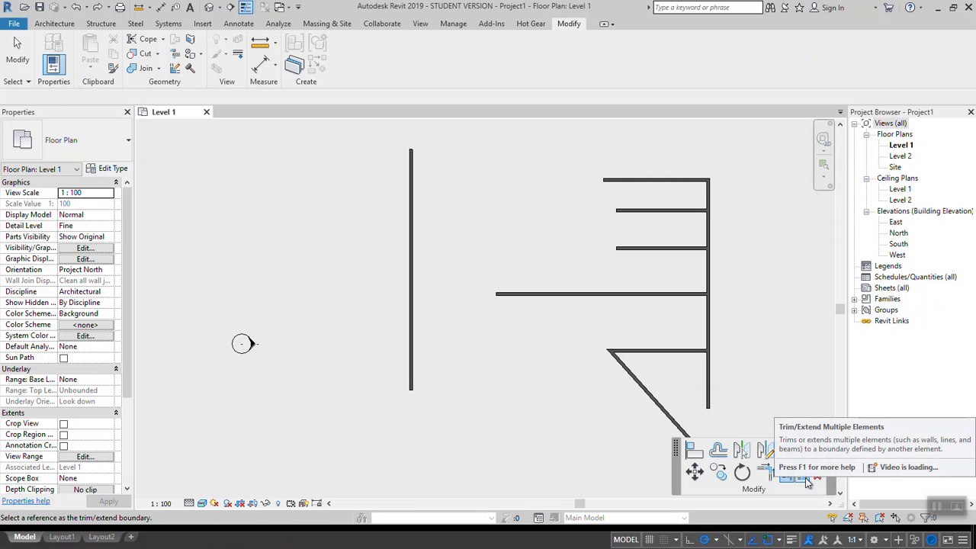
key(Escape)
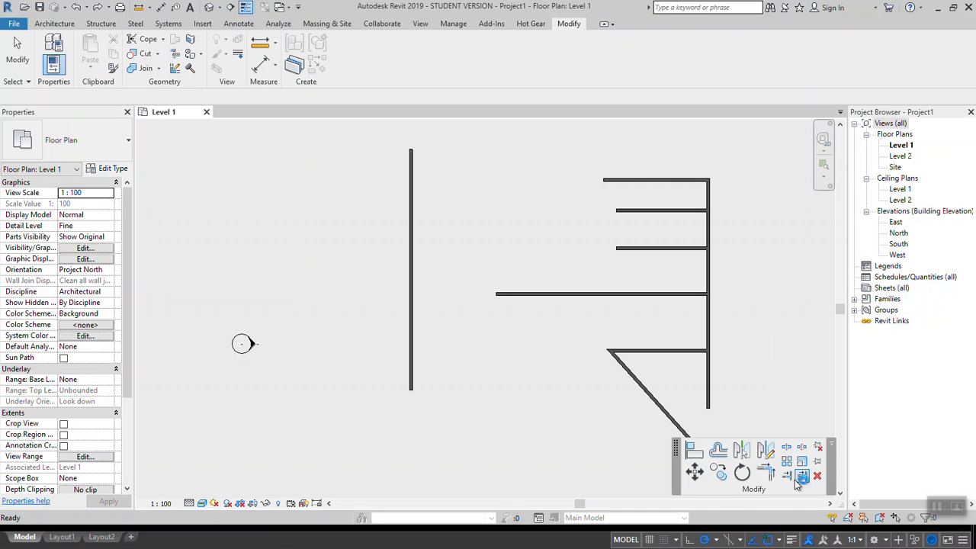
Step: Extend the upper four horizontal walls to the new vertical wall in one selection with Trim/Extend Multiple Elements
click(802, 475)
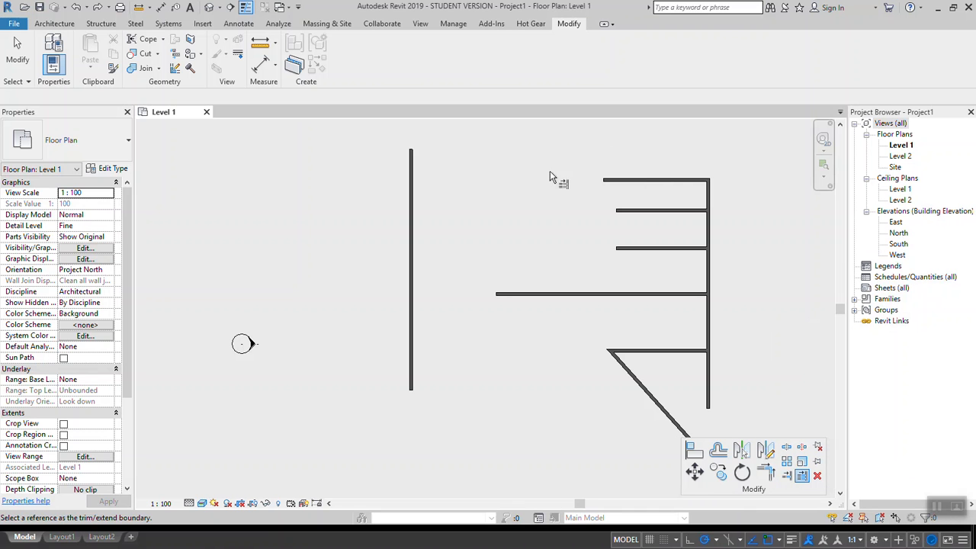
click(410, 196)
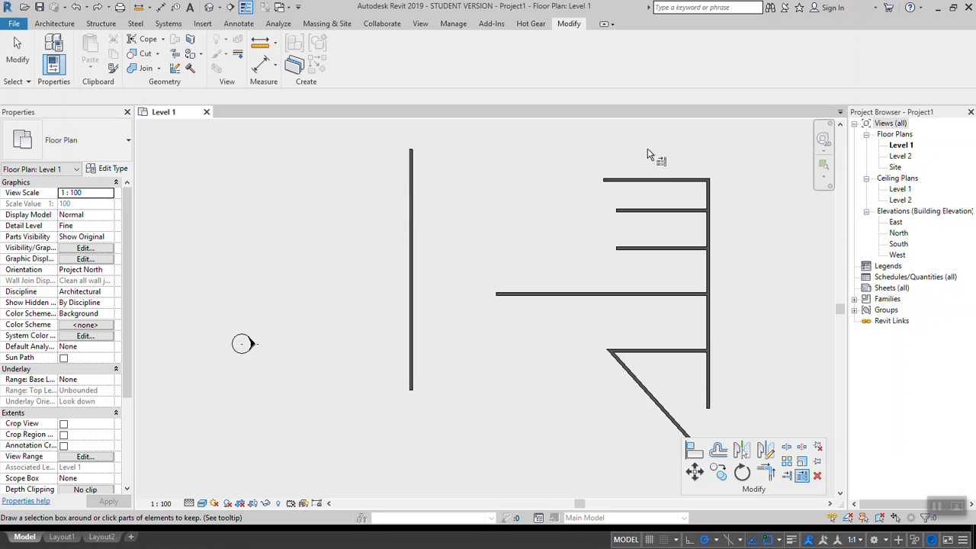
drag(649, 166, 590, 310)
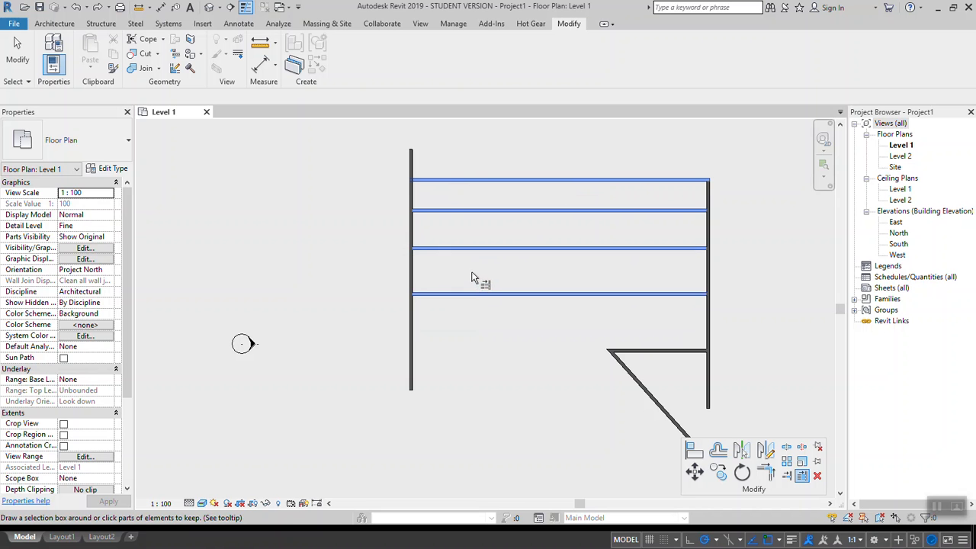
Step: Try to stretch the four extended walls together past the new vertical wall, and clear the selection
drag(511, 141, 479, 320)
drag(473, 357, 473, 356)
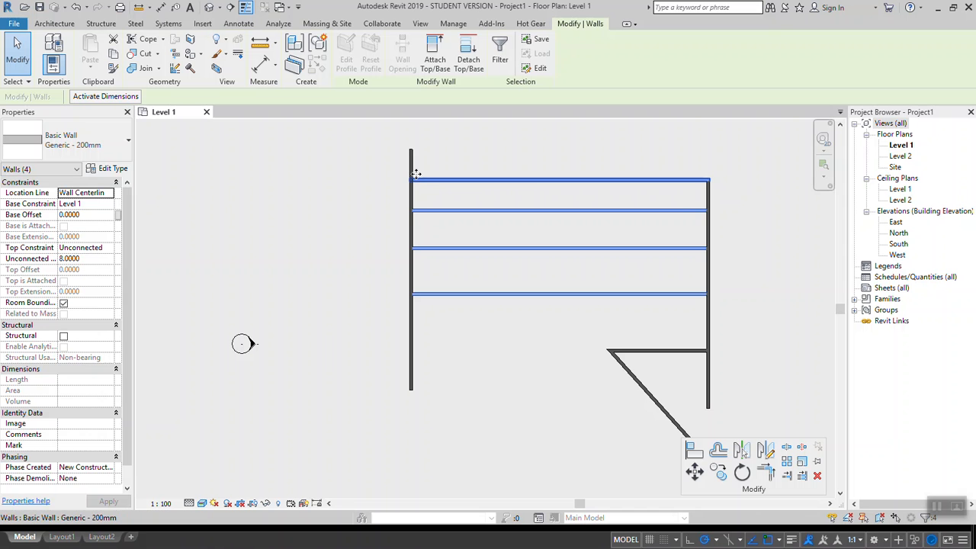
drag(410, 181, 351, 206)
click(453, 192)
Step: Stretch the four horizontal walls one by one past the new vertical wall, making the lowest about 25.5 m long
click(453, 180)
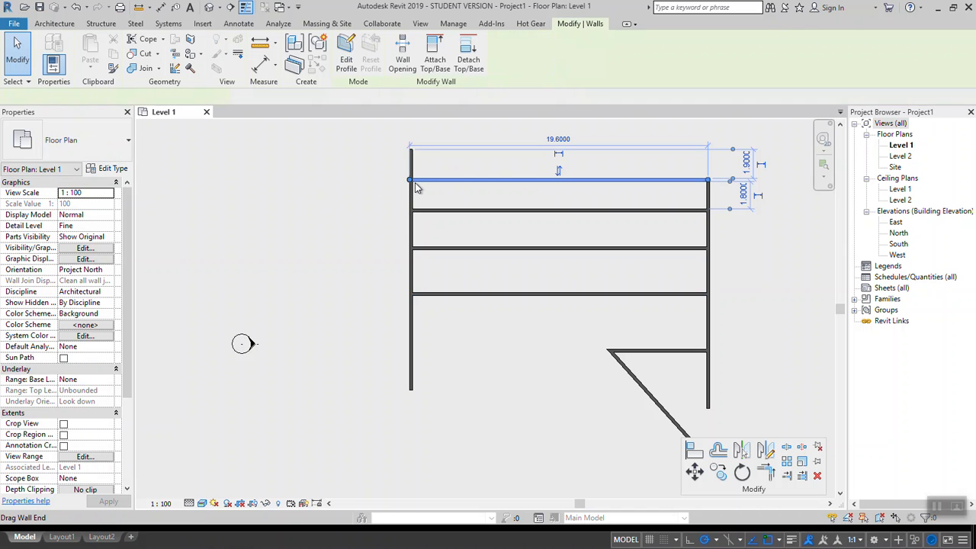
drag(410, 181, 313, 180)
click(450, 210)
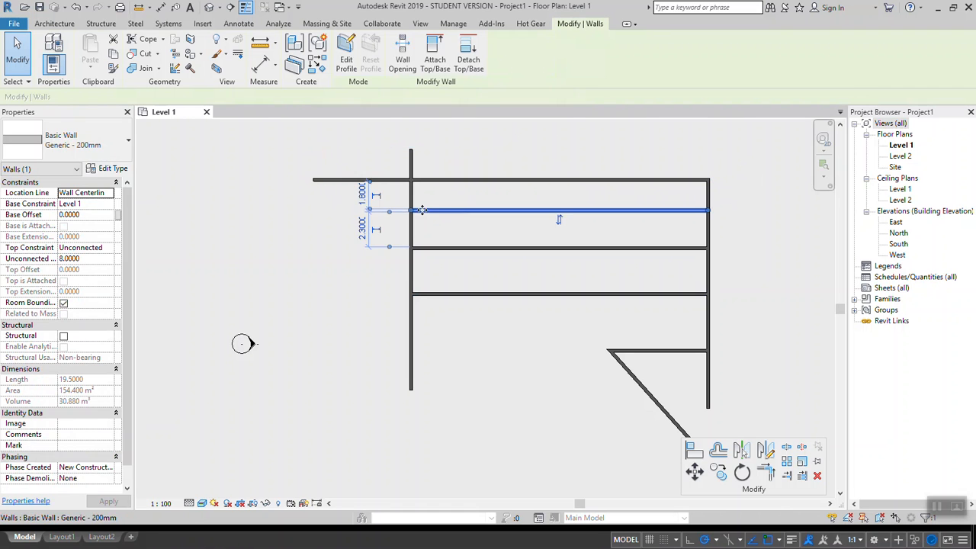
drag(410, 212, 349, 211)
click(461, 248)
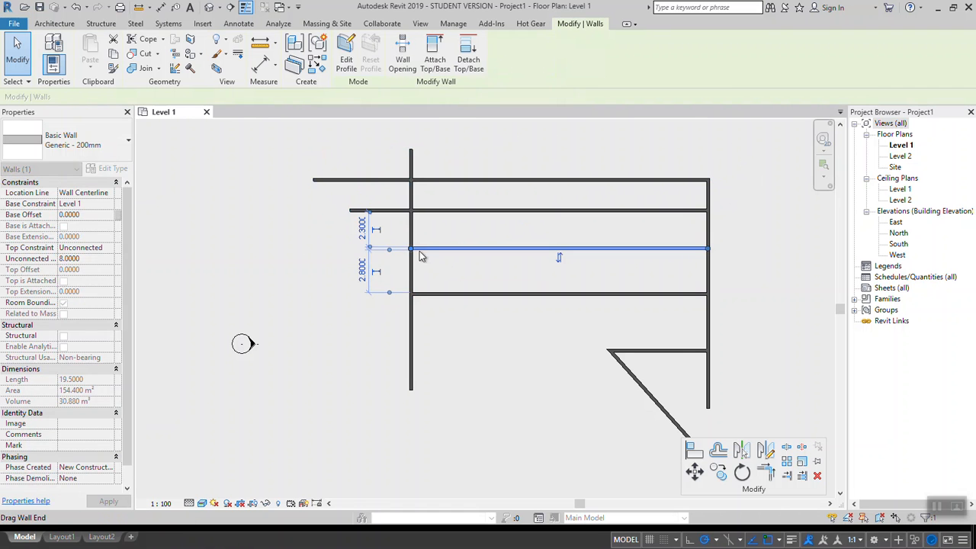
drag(410, 250, 343, 249)
click(415, 294)
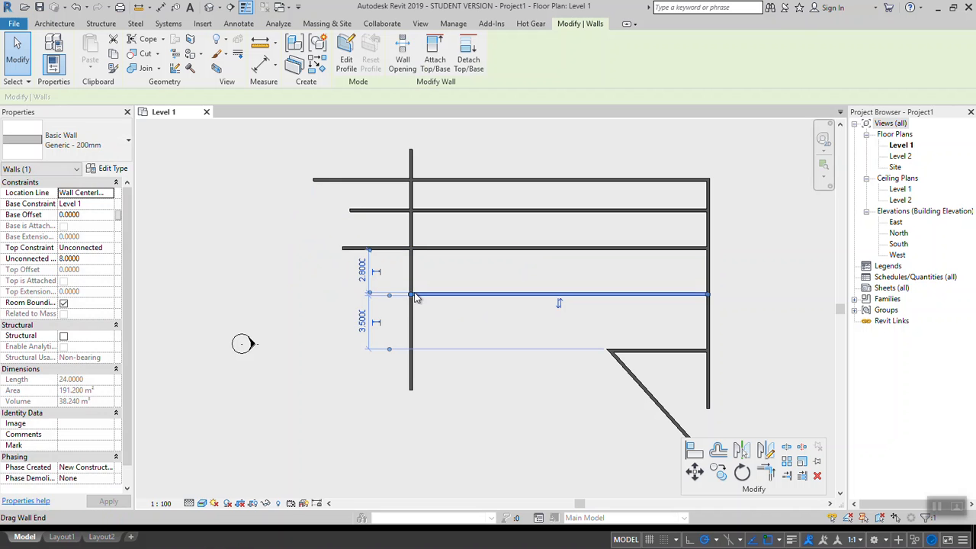
drag(408, 297, 318, 294)
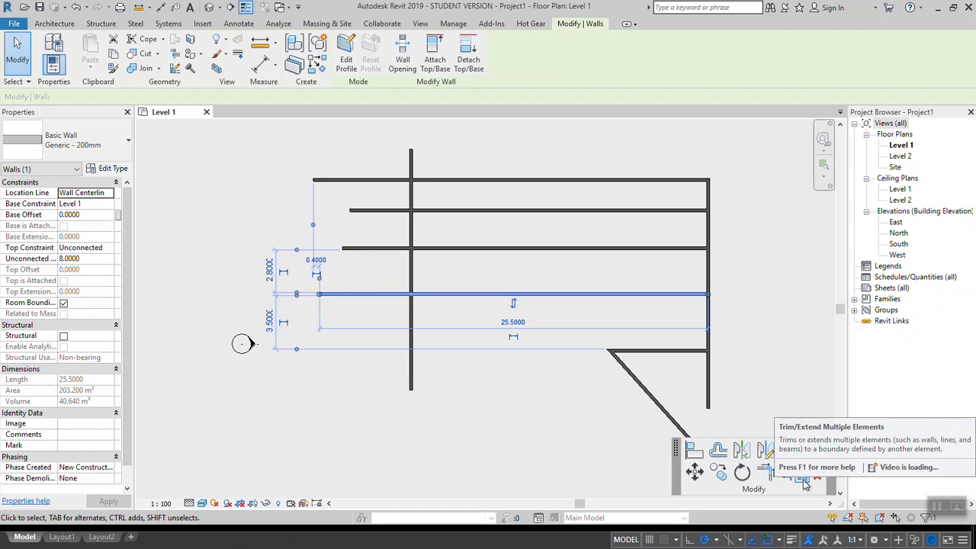
Step: Trim the four overhanging walls back to the new vertical wall with Trim/Extend Multiple Elements, keeping their parts between the two vertical walls
key(Escape)
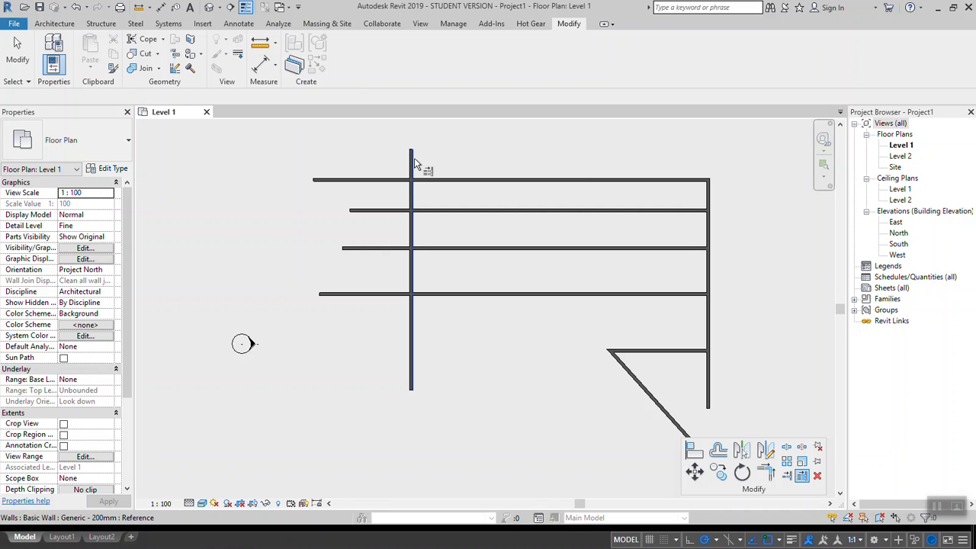
drag(546, 144, 525, 332)
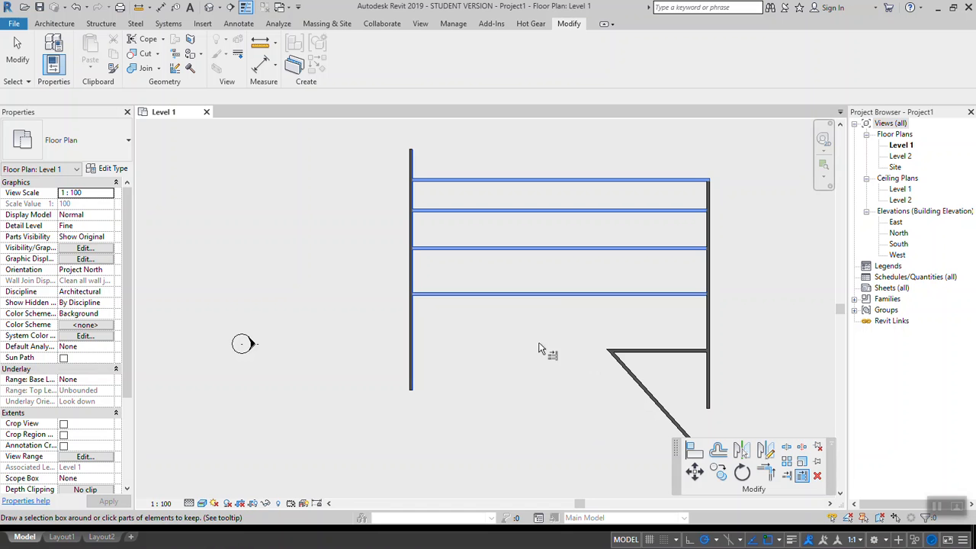
click(26, 53)
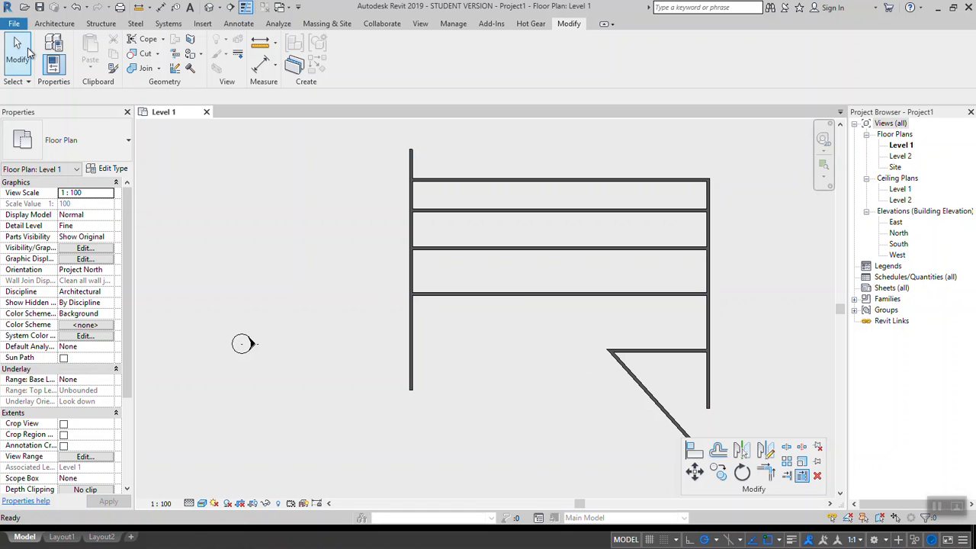
Step: Try deleting the selected lowest of the four extended horizontal walls, and undo the deletion
click(519, 296)
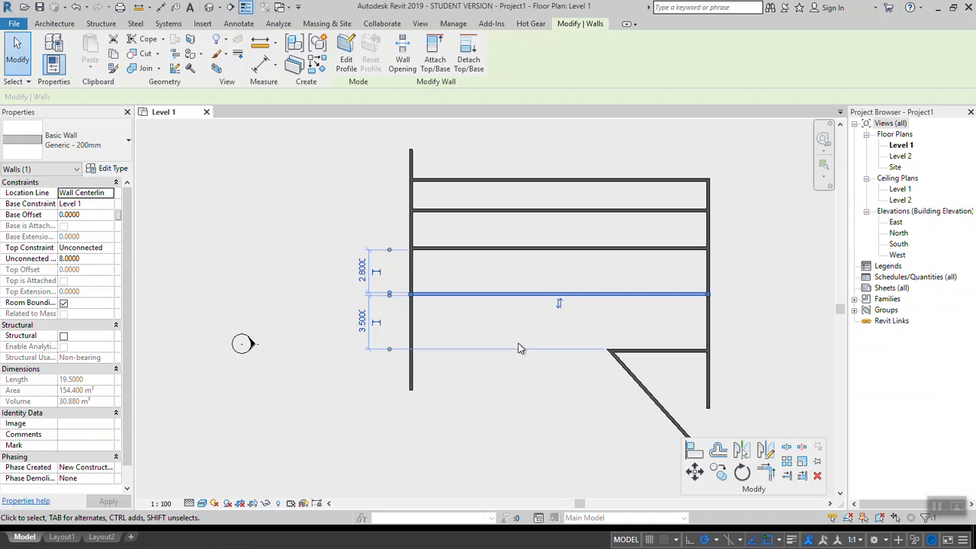
key(Delete)
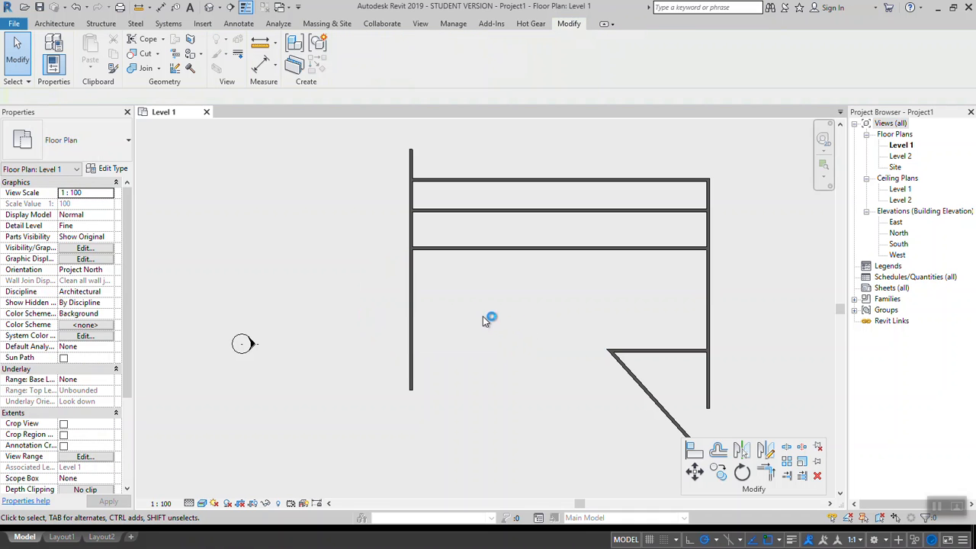
key(ctrl+z)
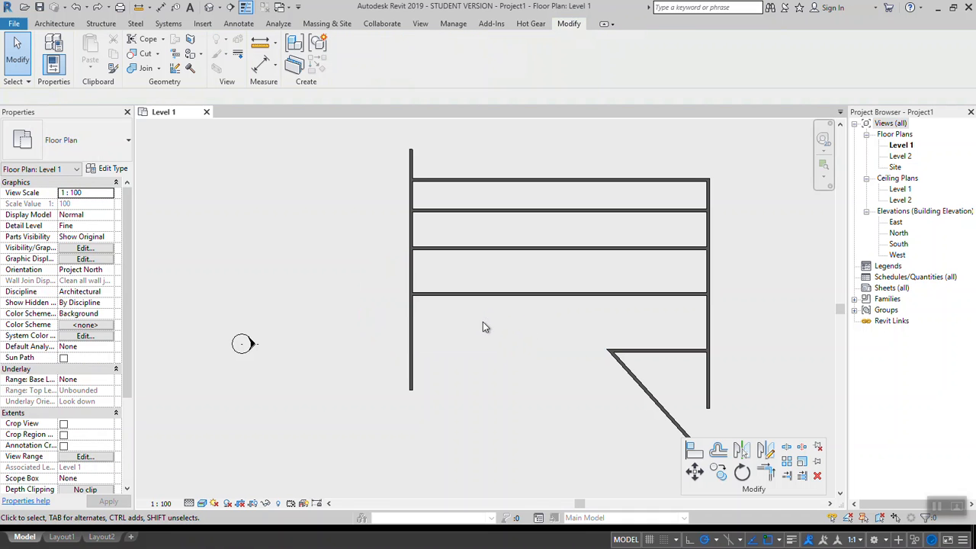
Step: Remove the lowest of the four extended horizontal walls with the Delete tool
click(818, 476)
click(600, 296)
key(Return)
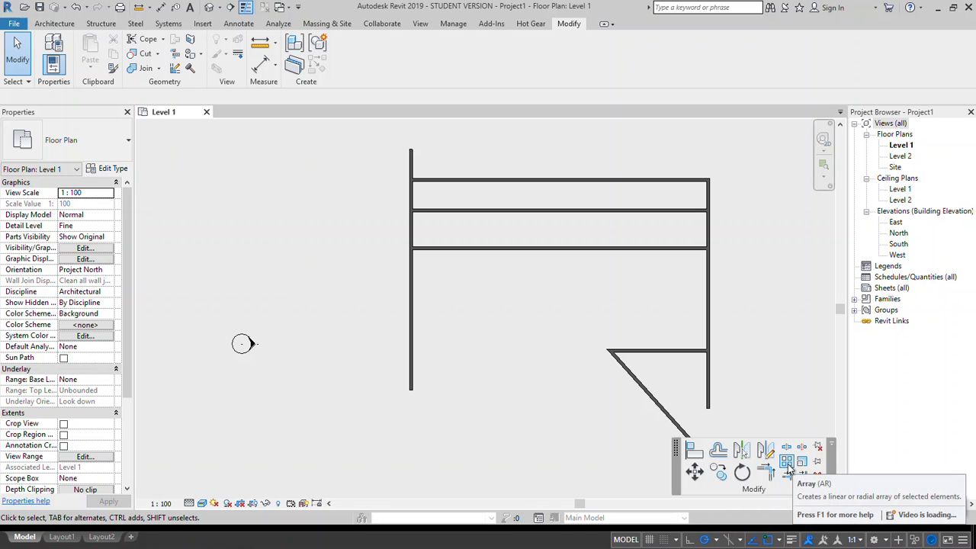
scroll(547, 269, down, 3)
scroll(620, 251, up, 2)
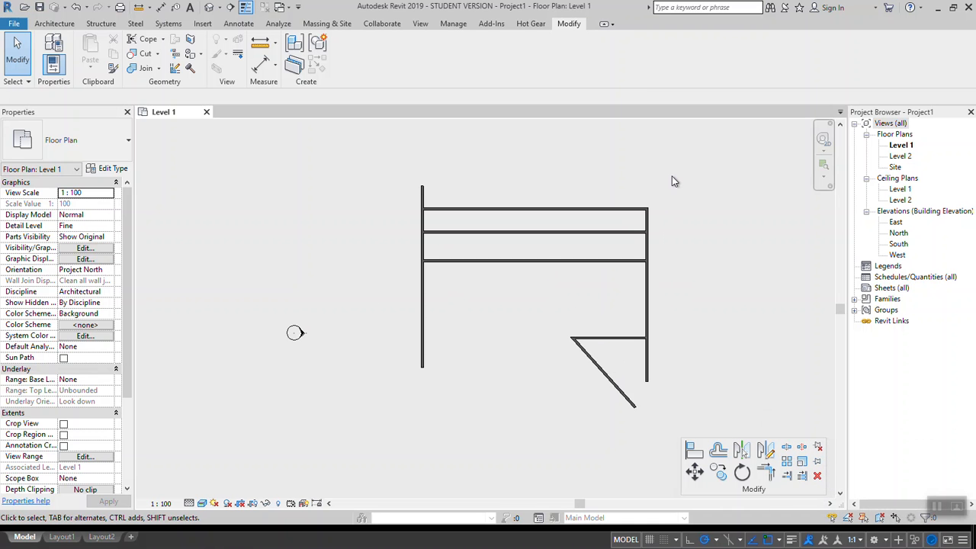